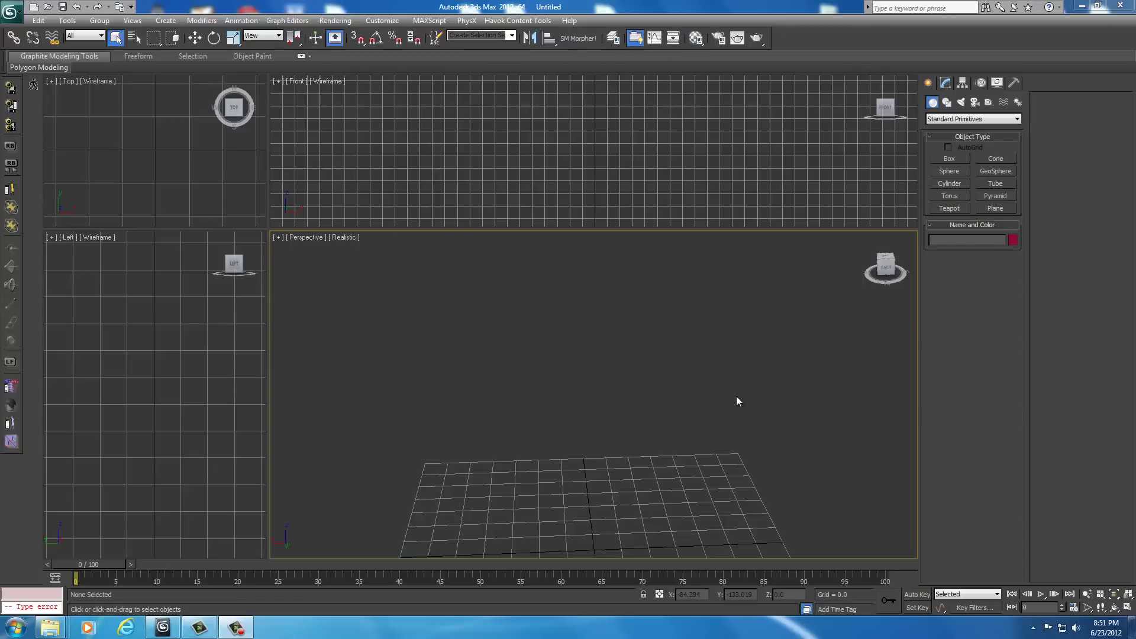
Step: Import cuirasslight_0 from the UNP Custom Armors\data\...\f\Test2 folder
click(10, 16)
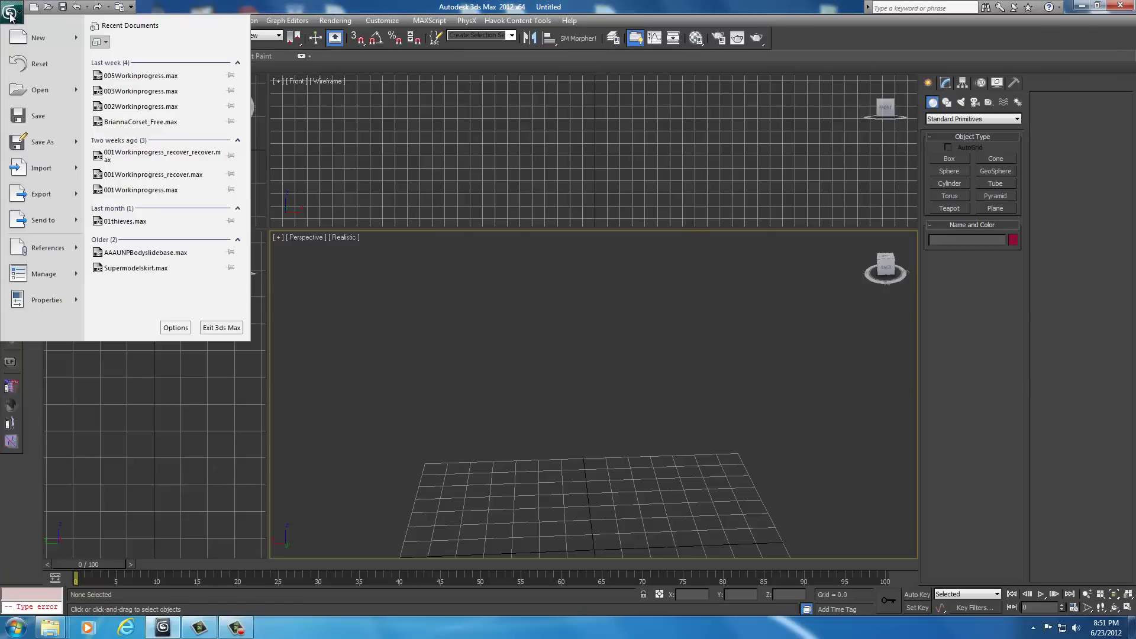
click(11, 16)
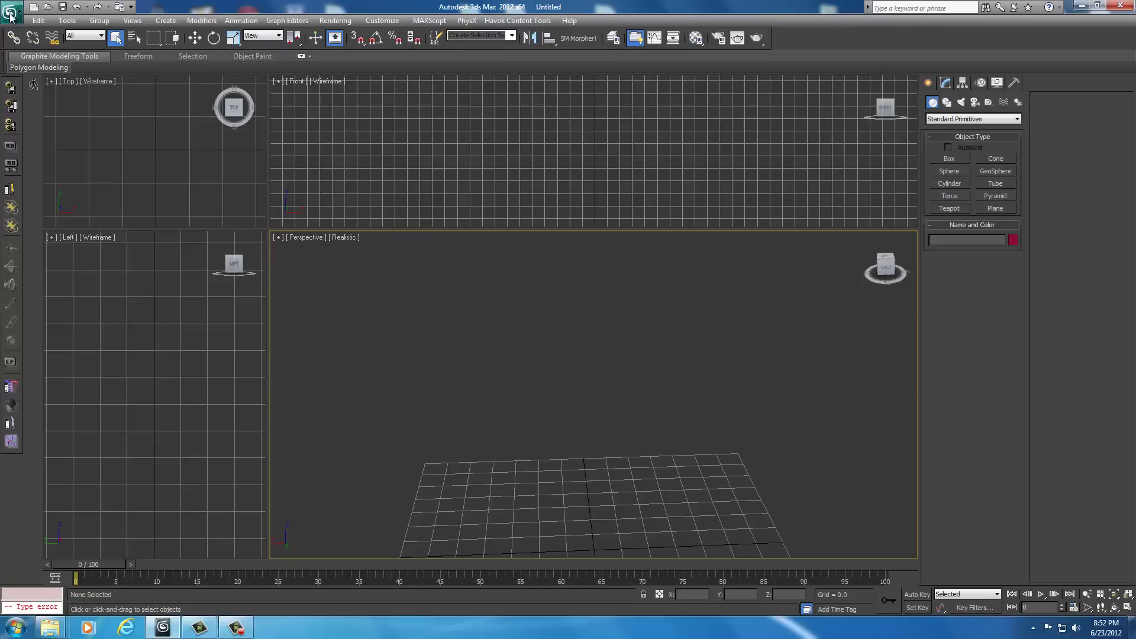
click(10, 13)
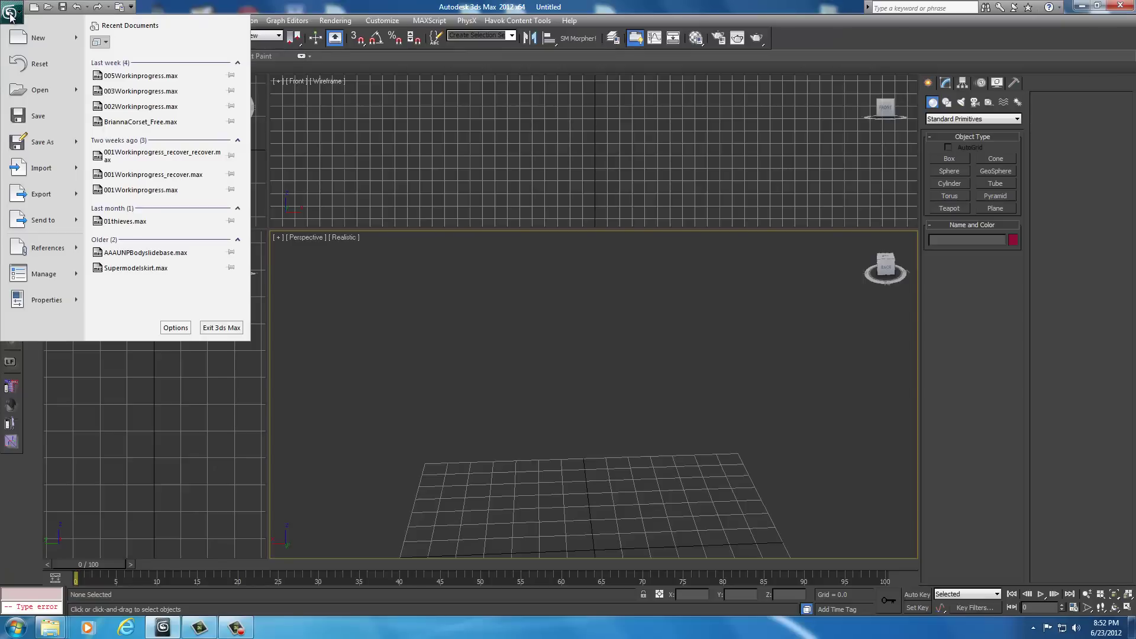
click(42, 171)
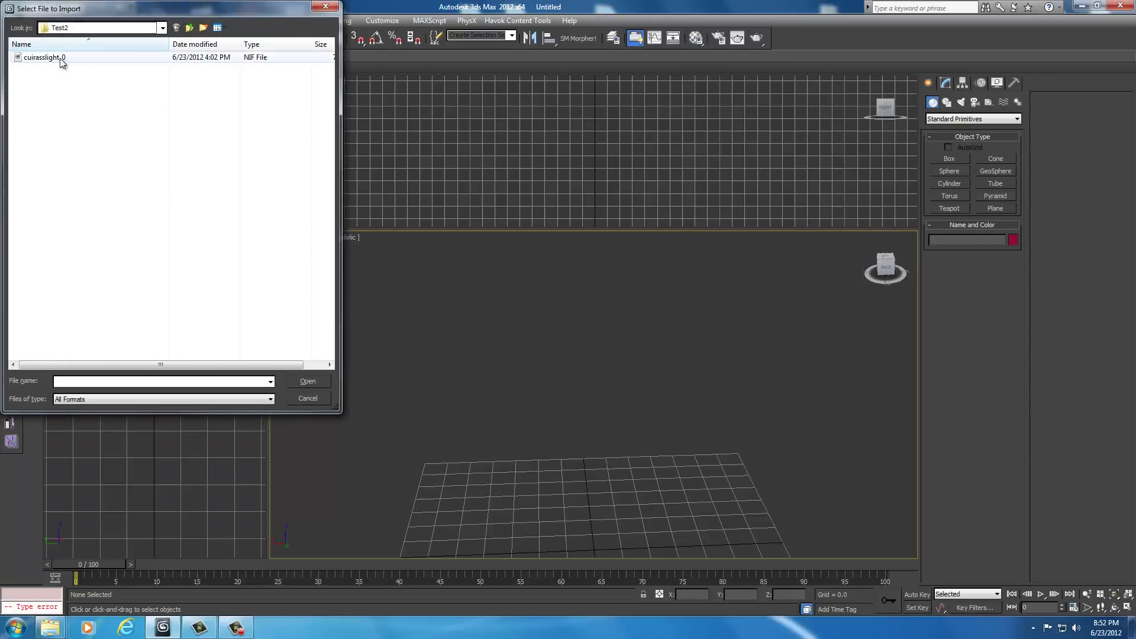
click(164, 28)
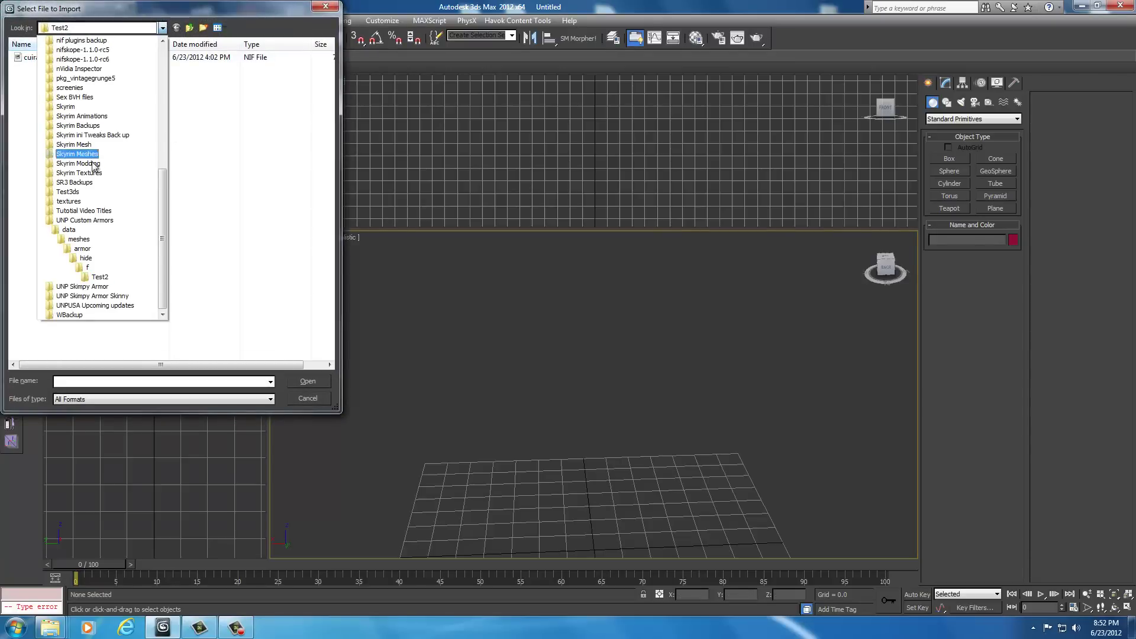
click(90, 220)
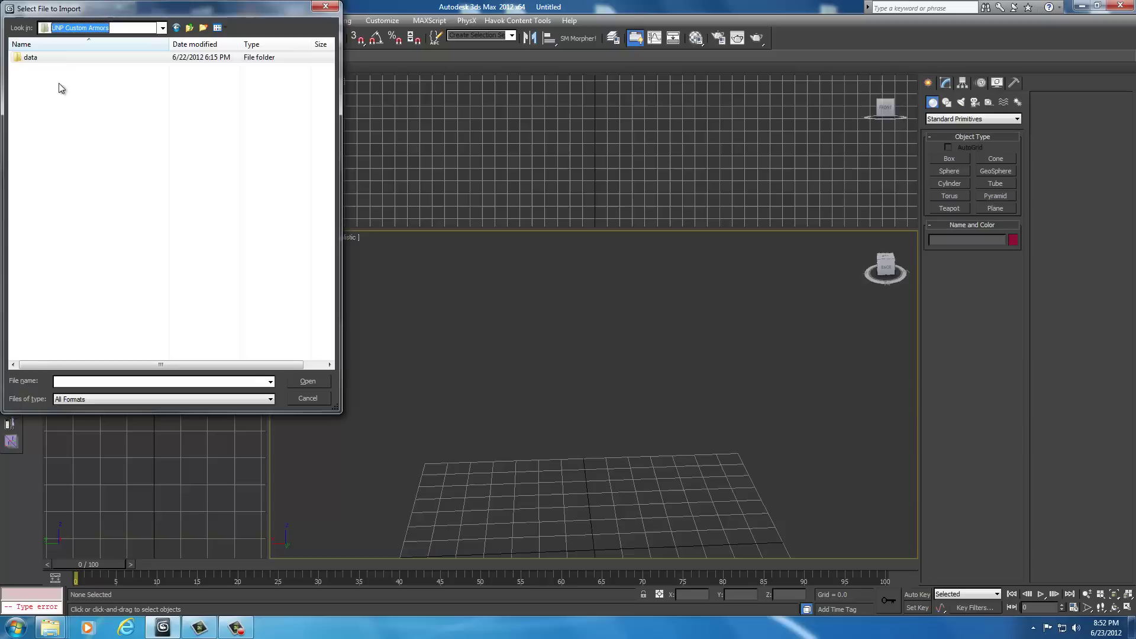
double_click(51, 55)
double_click(51, 55)
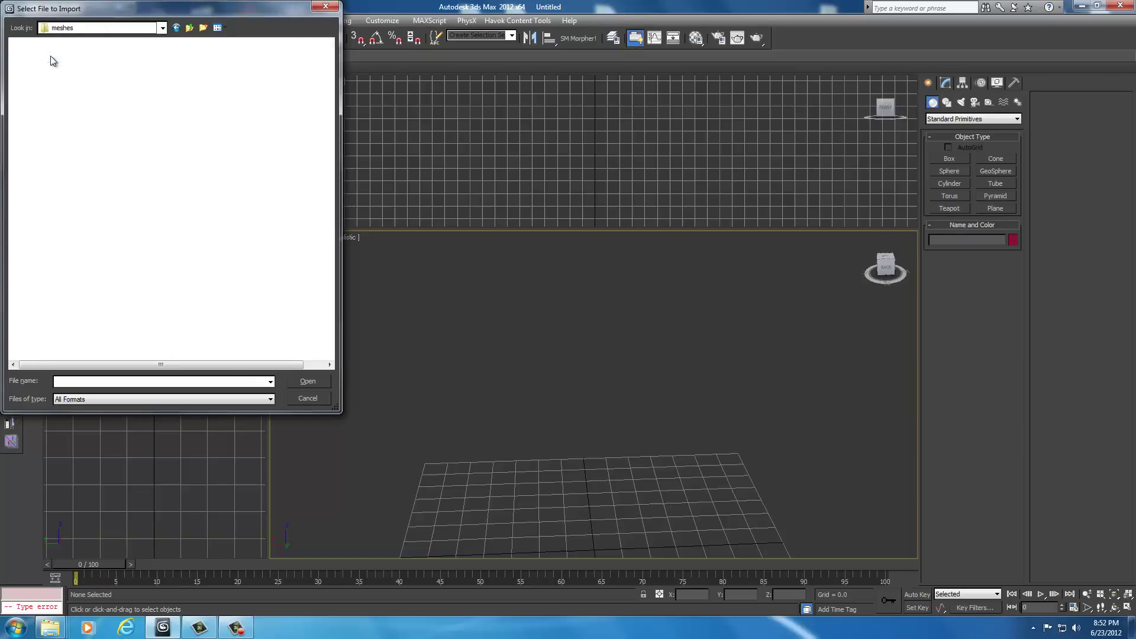
double_click(51, 56)
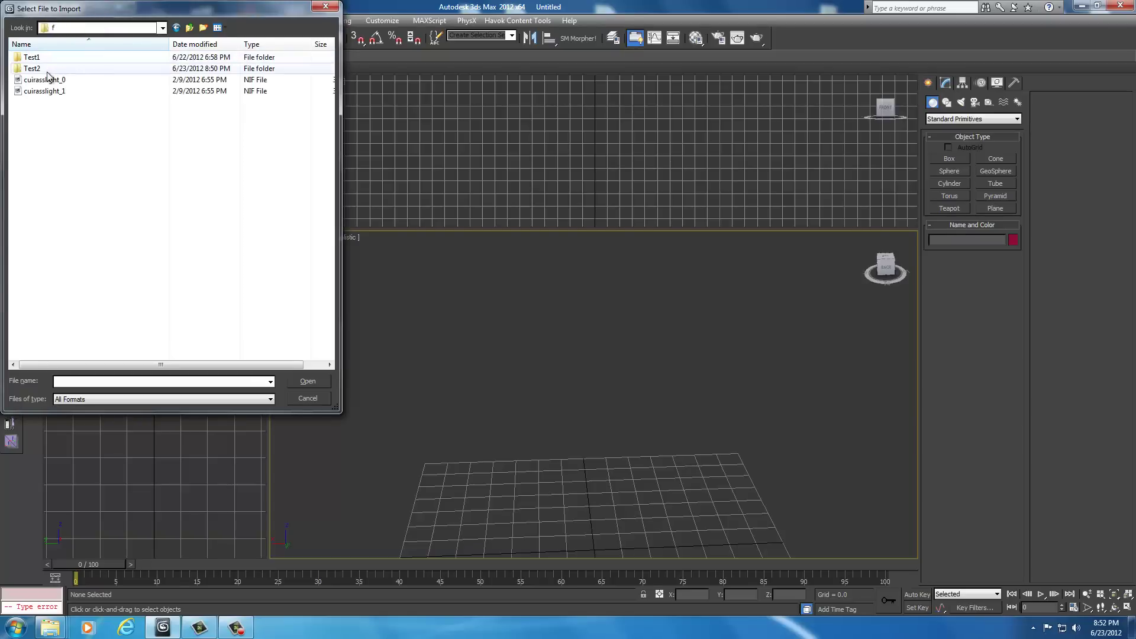
double_click(45, 71)
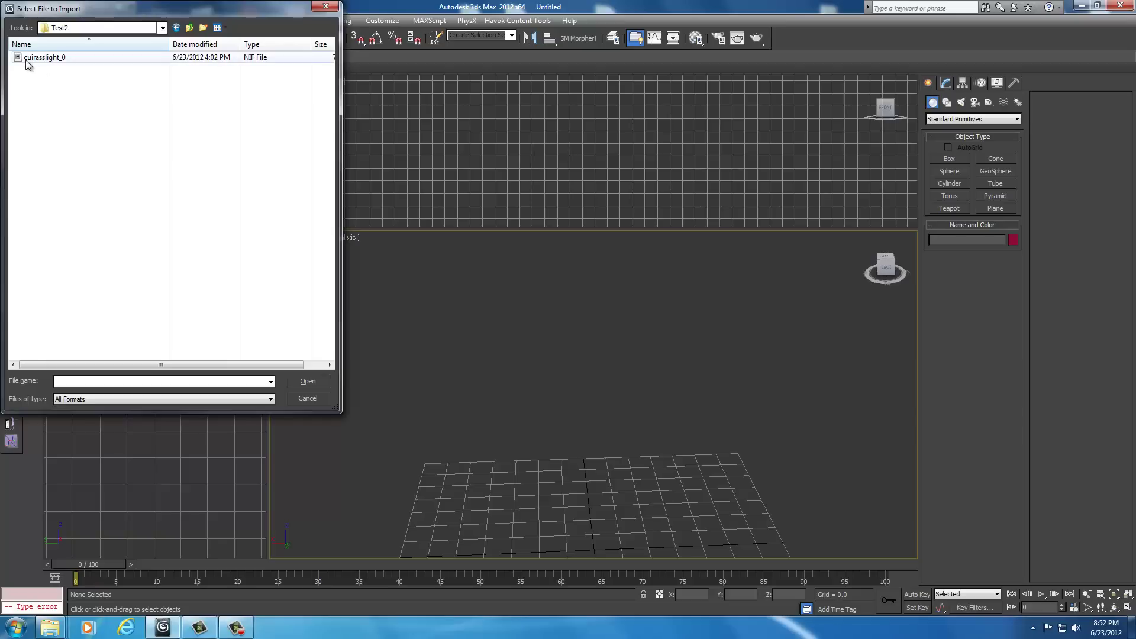
click(51, 59)
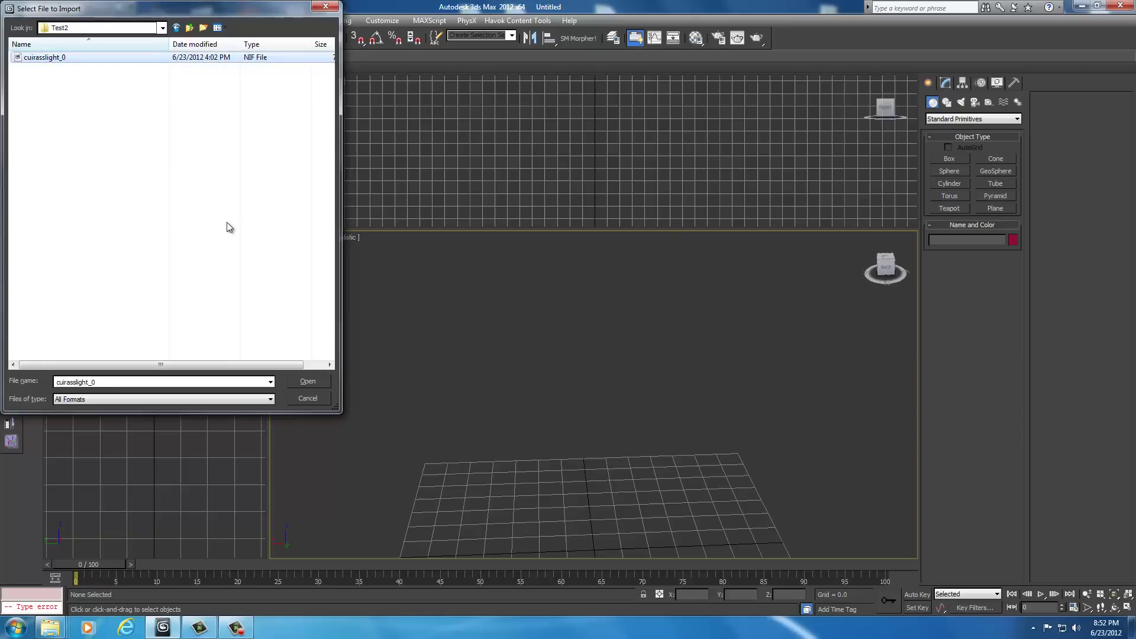
click(307, 382)
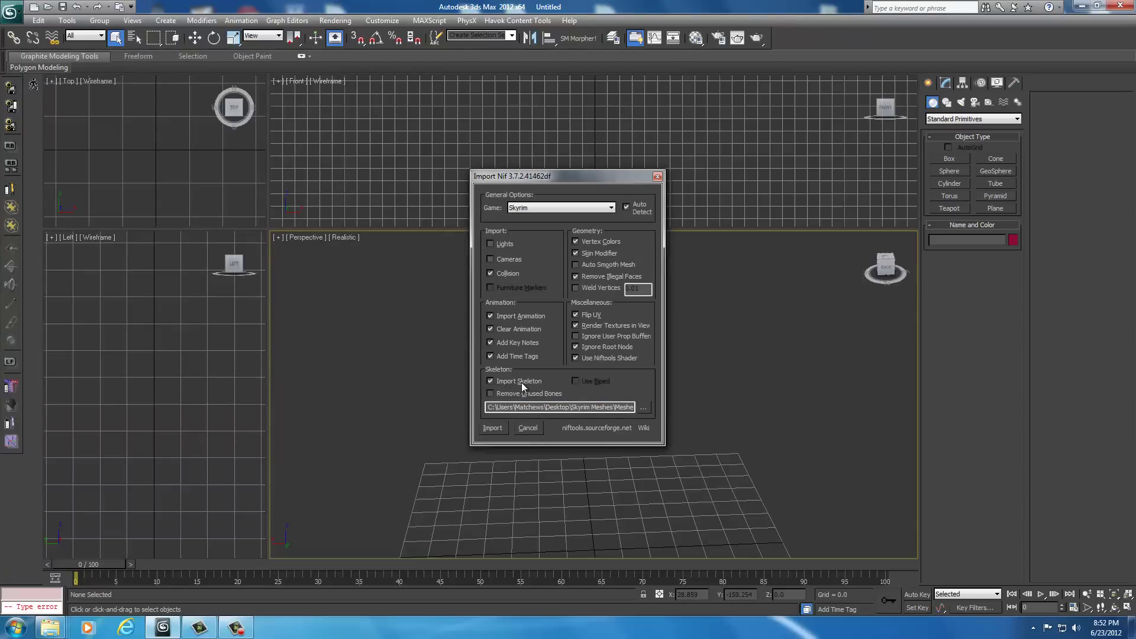
Step: Import the cuirass with its skeleton, then reframe the view to the armour's back
click(501, 428)
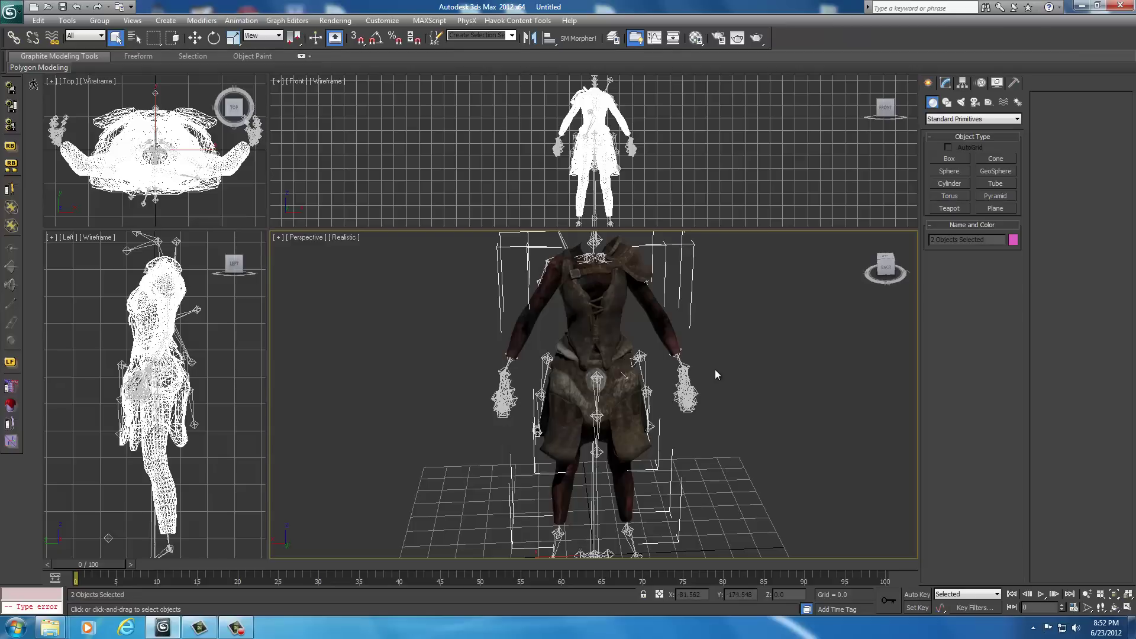
middle_drag(715, 369, 702, 409)
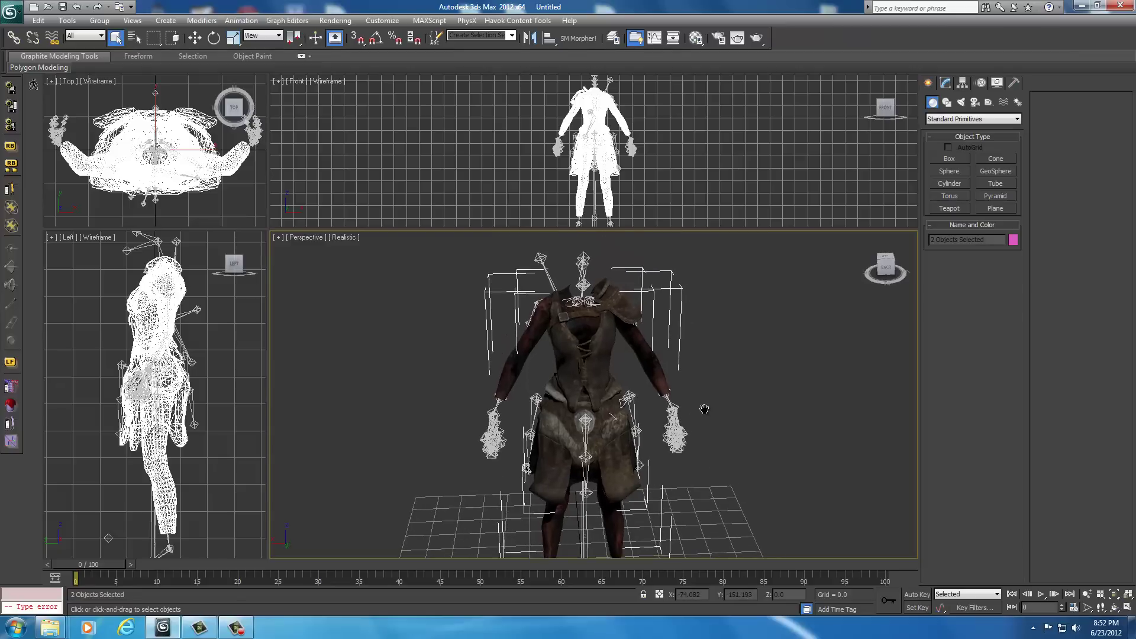
drag(886, 277, 832, 354)
click(832, 360)
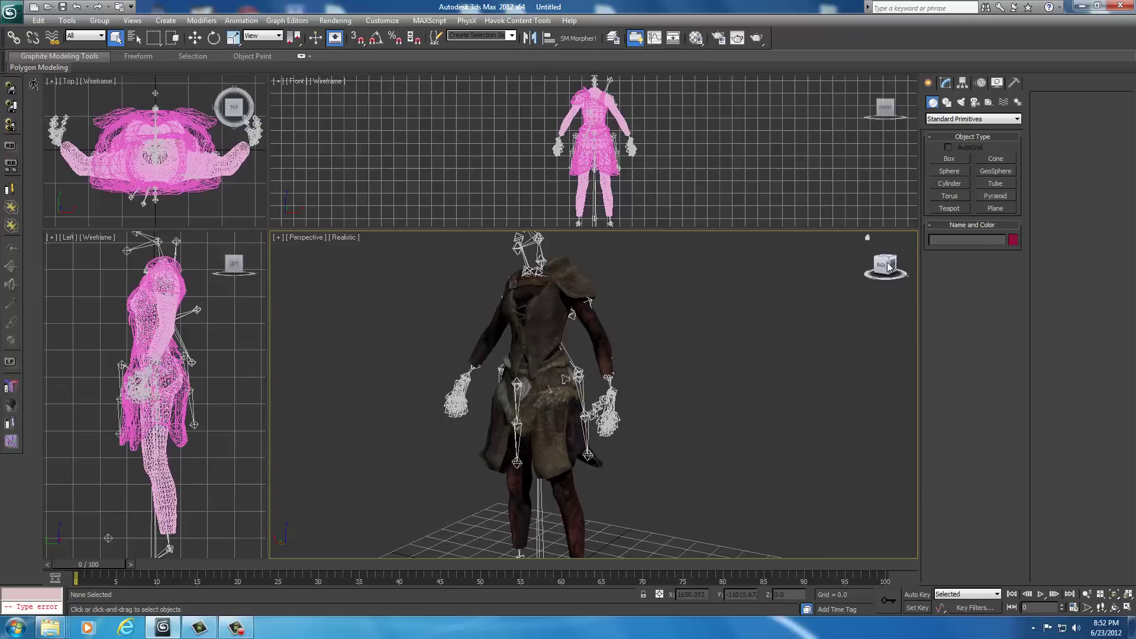
click(882, 268)
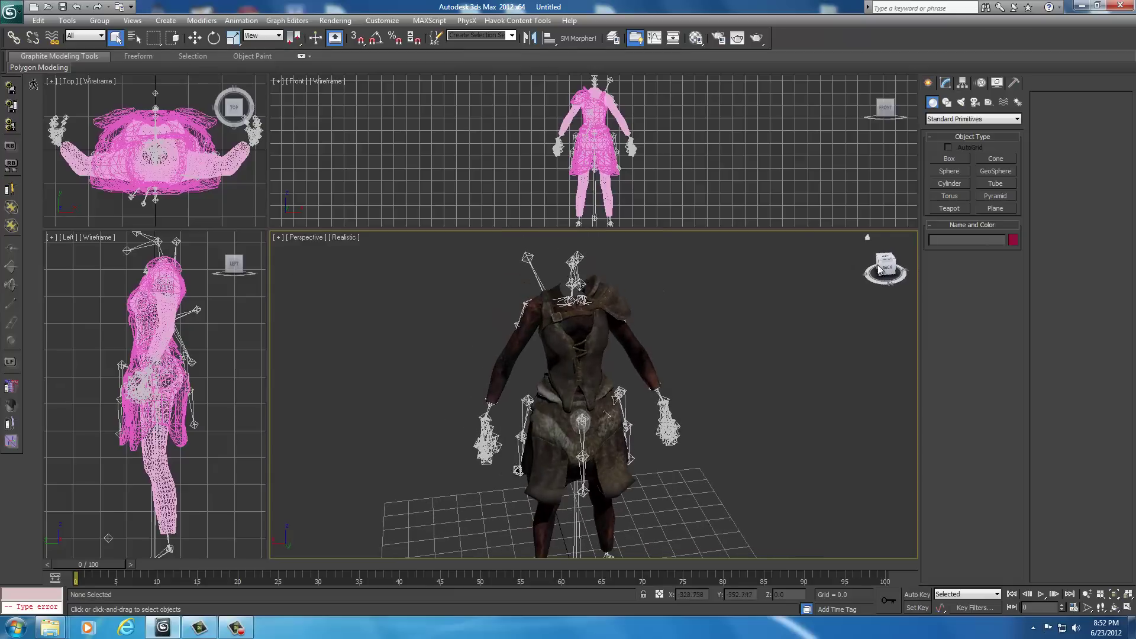
Step: Select the CuirassLight_1 mesh and return to a straight front view
click(589, 371)
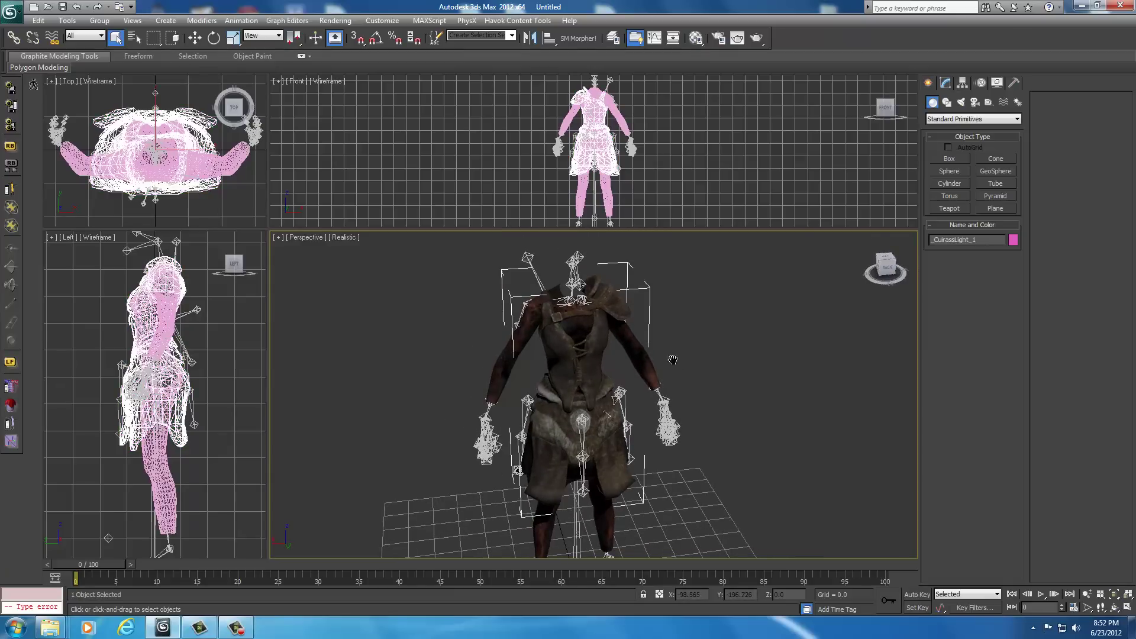
scroll(673, 360, up, 5)
scroll(803, 273, up, 3)
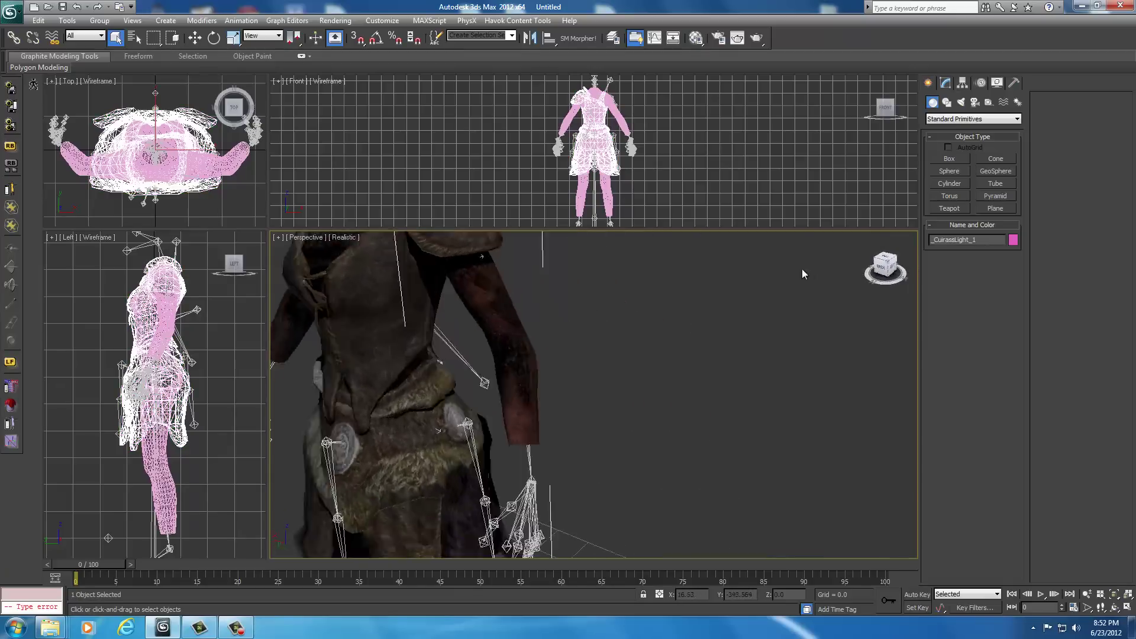
scroll(680, 265, down, 4)
alt+middle_drag(678, 264, 812, 400)
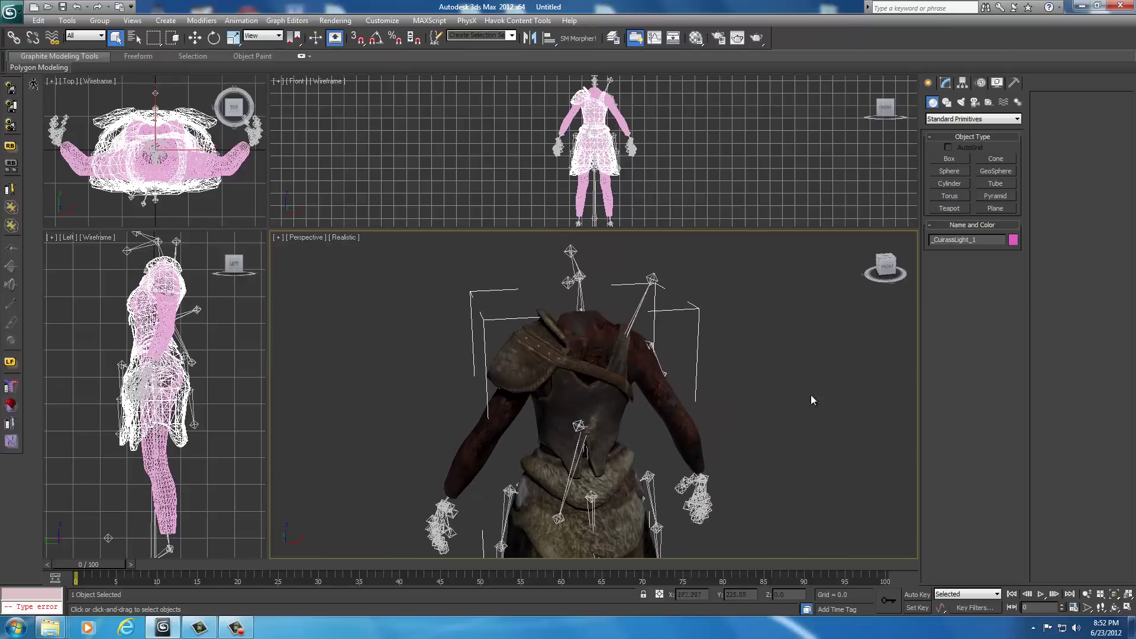
click(886, 265)
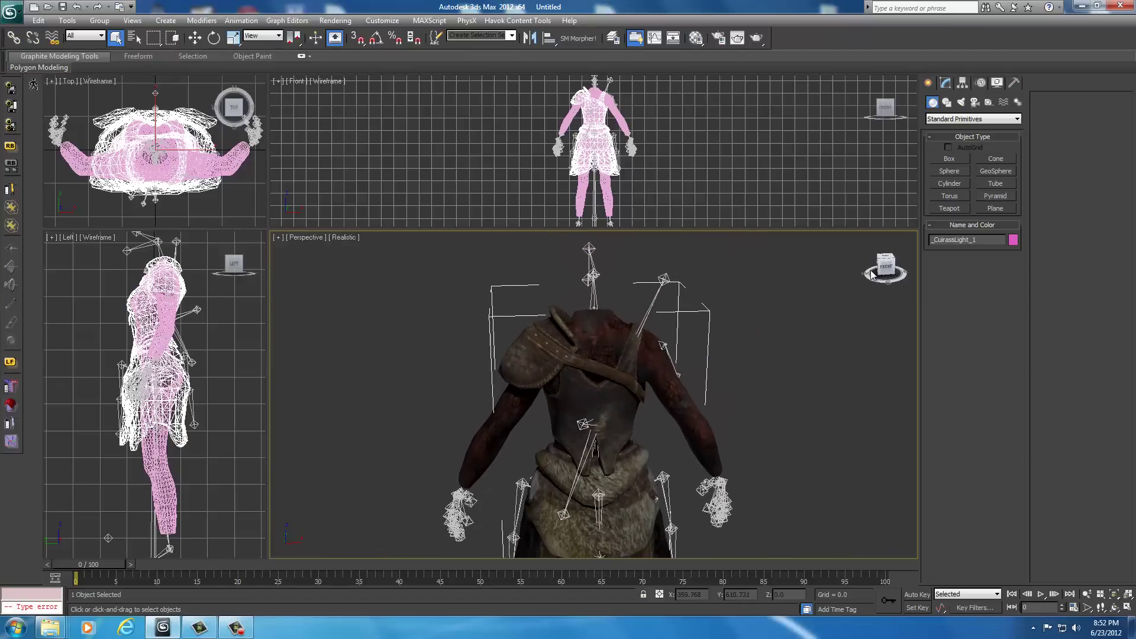
Step: Show CuirassLight_1's Skin modifier settings in the Modify panel
click(947, 85)
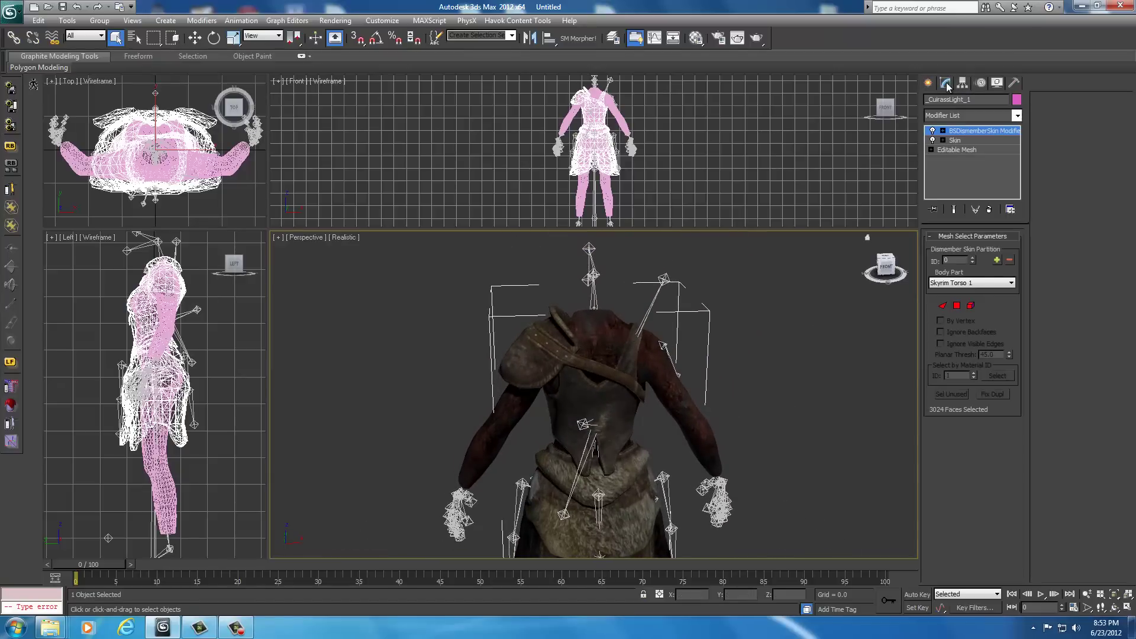
click(959, 140)
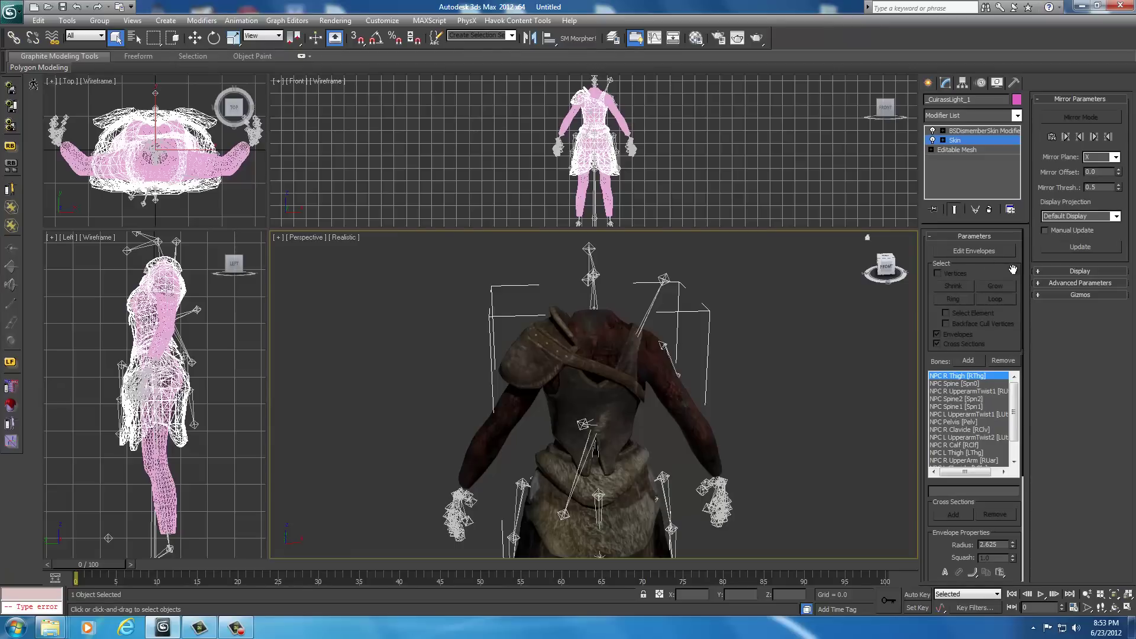
drag(1011, 274, 999, 187)
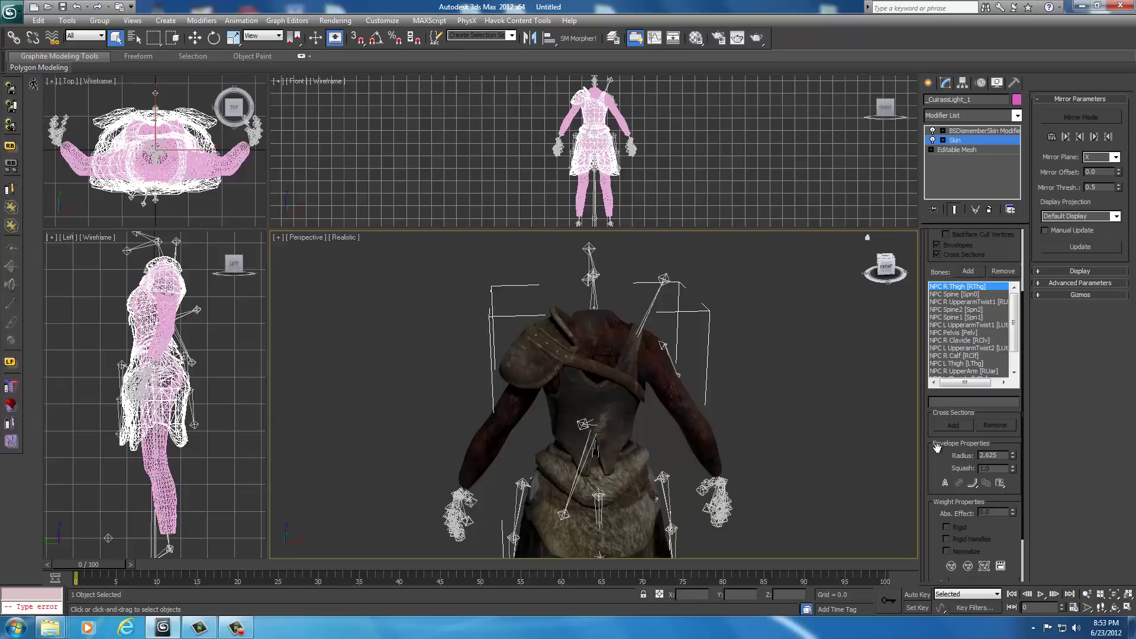
scroll(937, 448, up, 3)
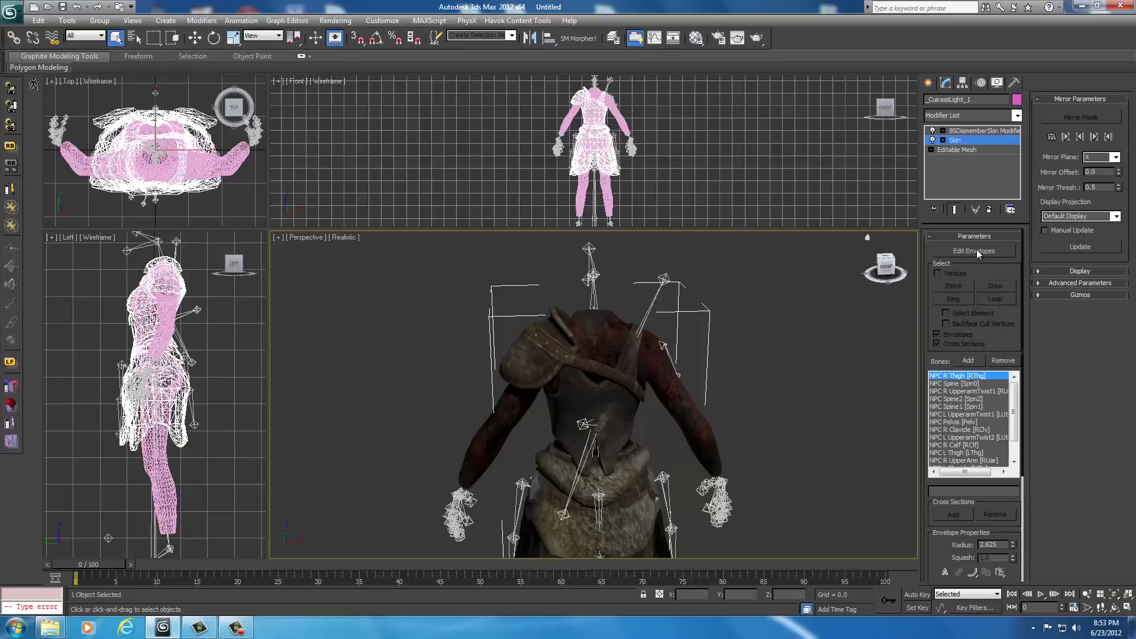
Step: Enter Edit Envelopes and pick the NPC Pelvis envelope in a close-up of the hip
click(976, 250)
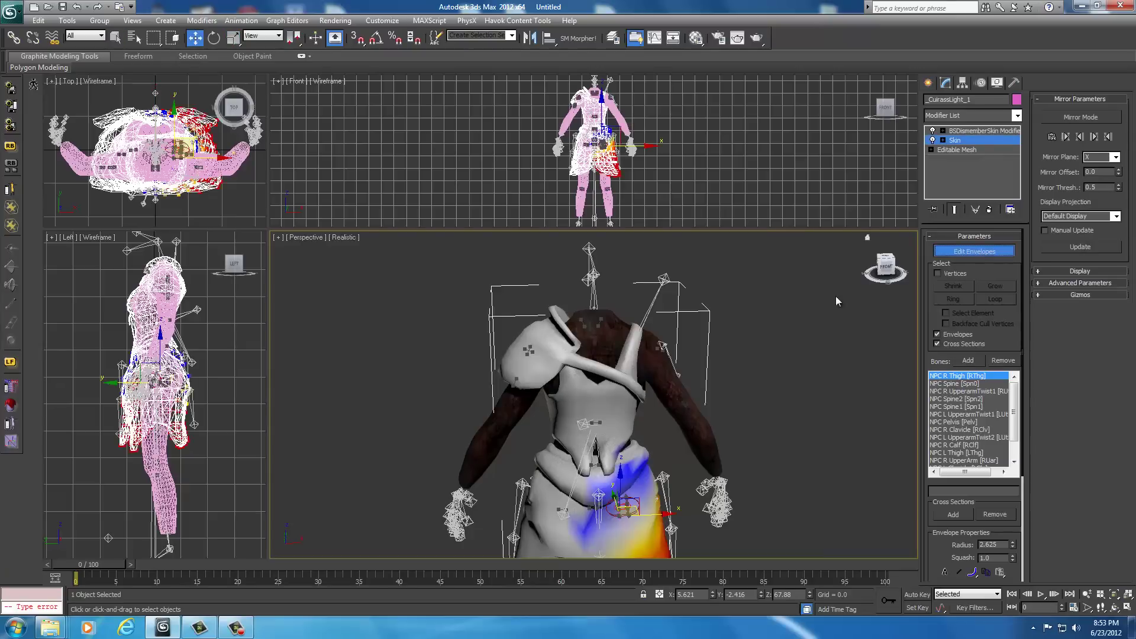
middle_drag(770, 431, 735, 384)
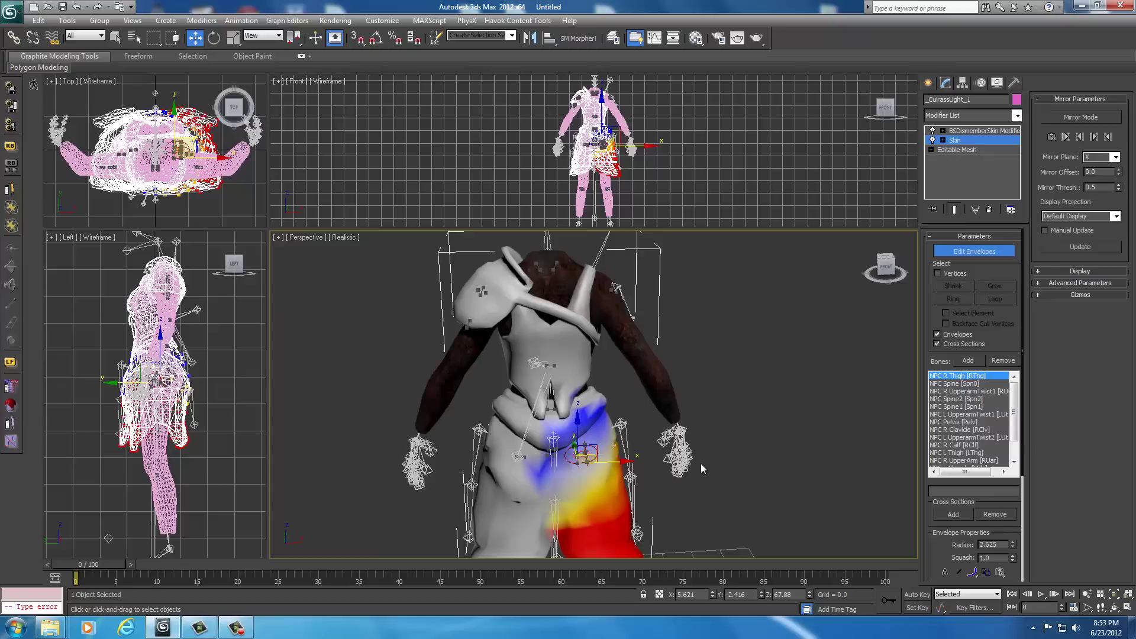
middle_drag(701, 463, 632, 419)
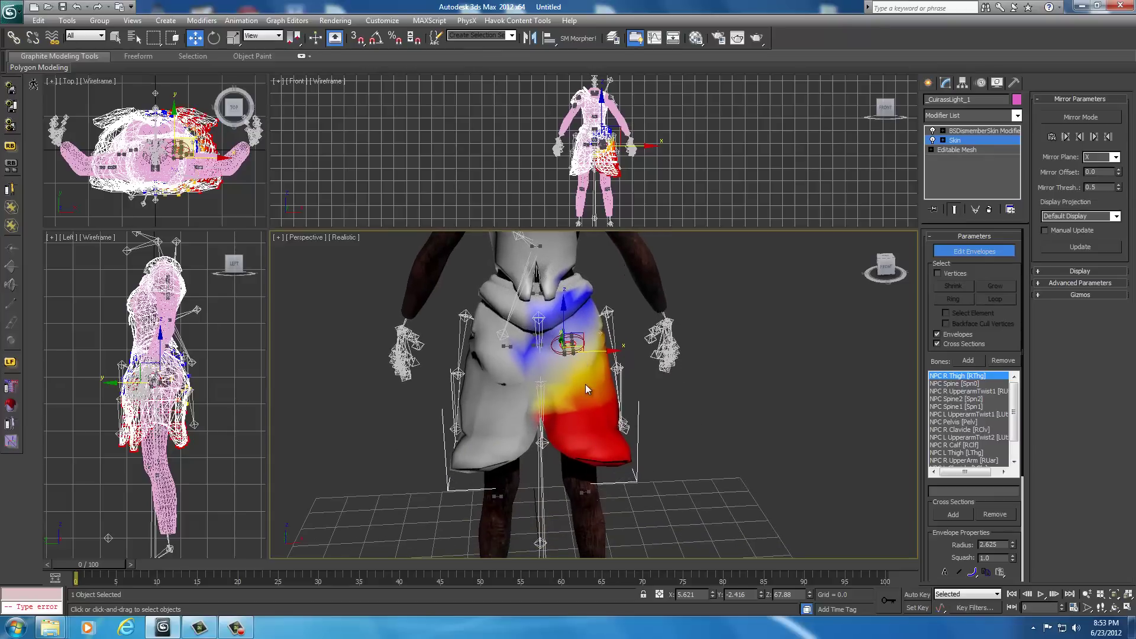
middle_drag(640, 396, 644, 416)
scroll(643, 416, up, 5)
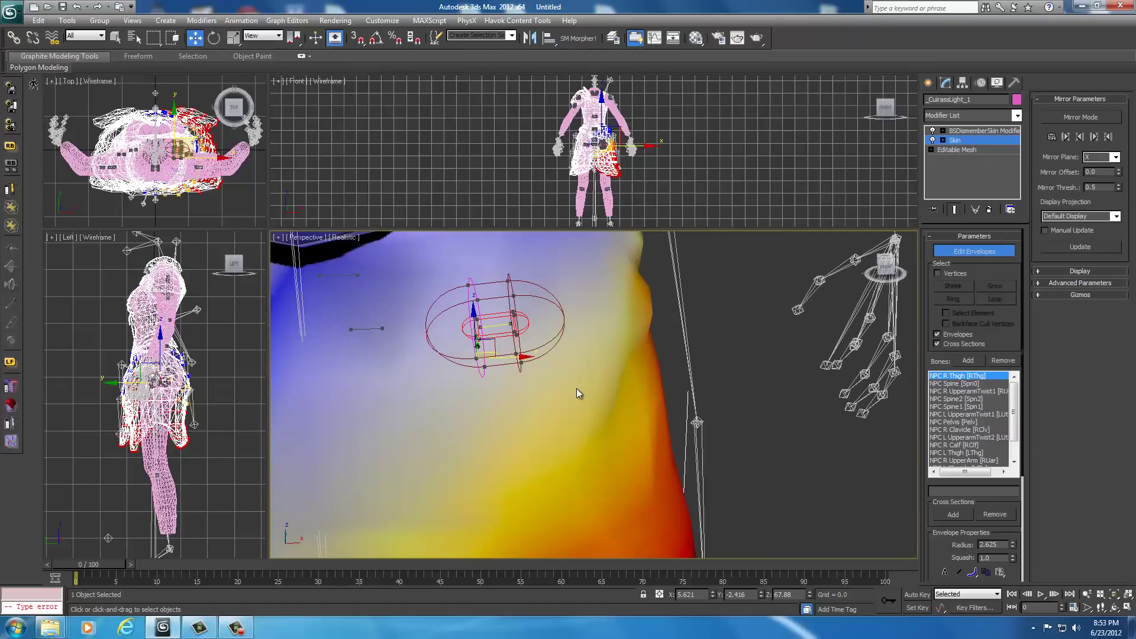
middle_drag(578, 393, 592, 417)
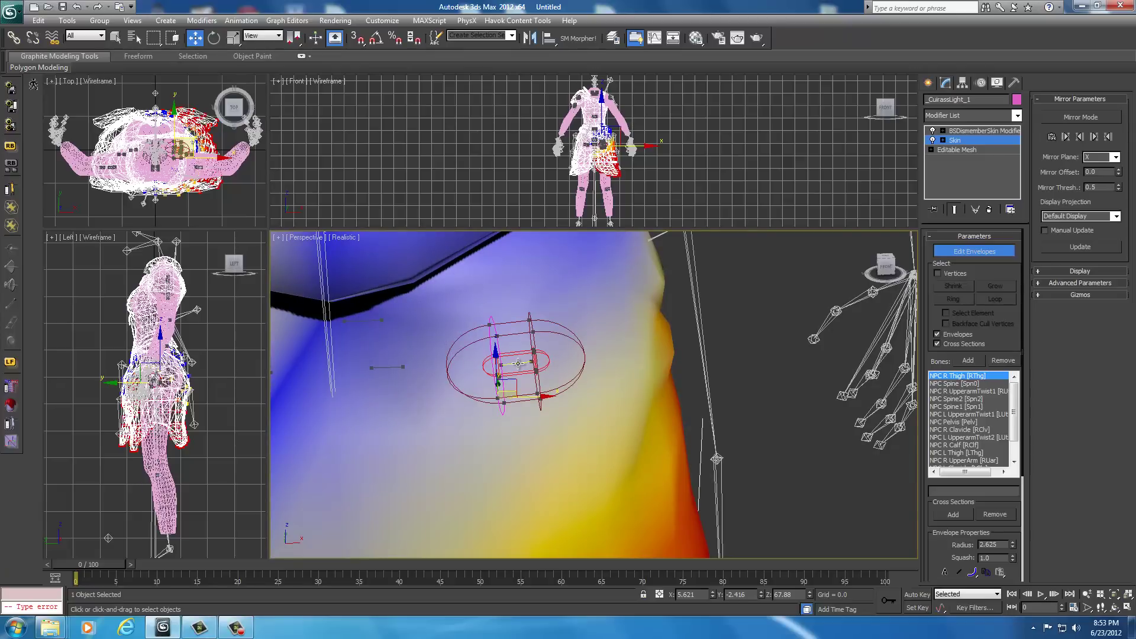
click(384, 367)
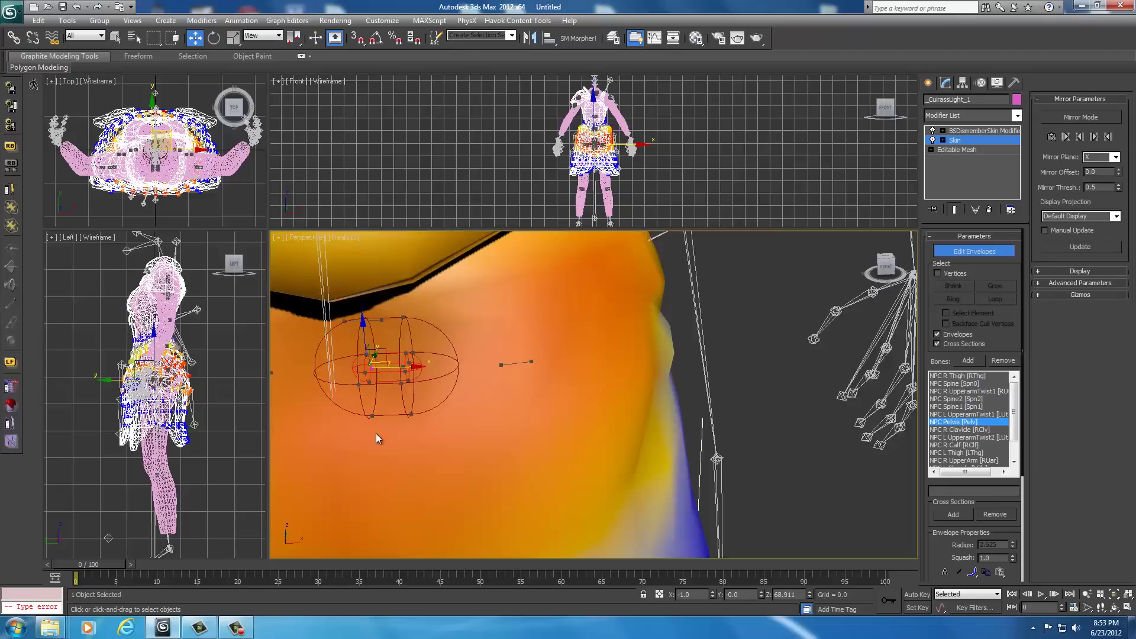
middle_drag(375, 434, 568, 418)
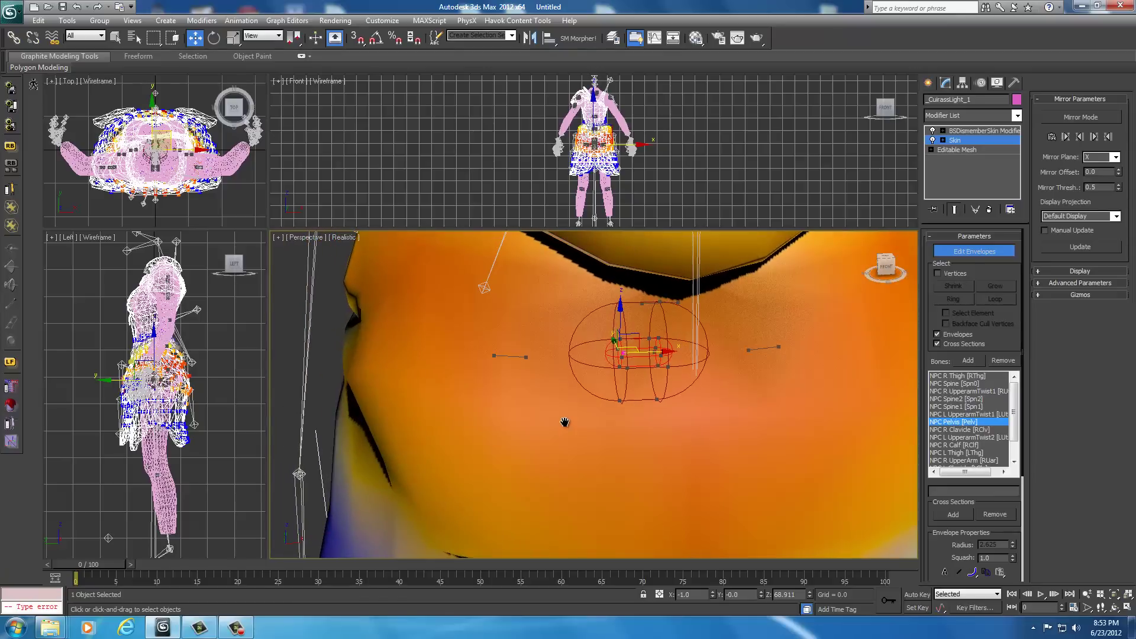
Step: Check the skin weights of the NPC L Thigh, Spine1 and Spine2 bones
click(511, 356)
scroll(515, 403, down, 4)
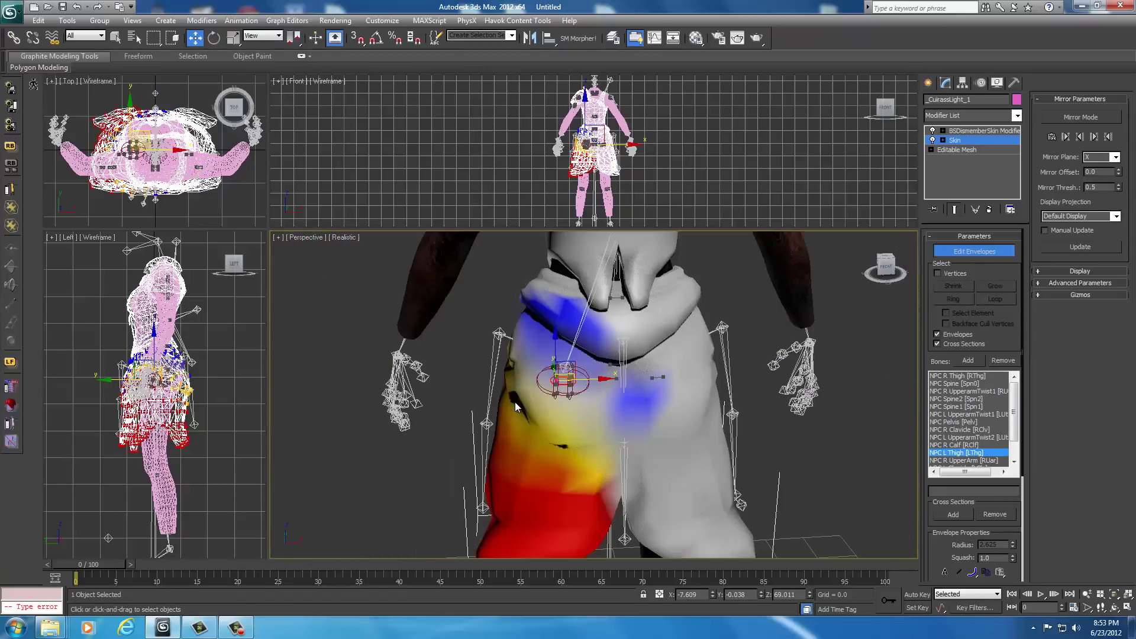
middle_drag(701, 375, 639, 408)
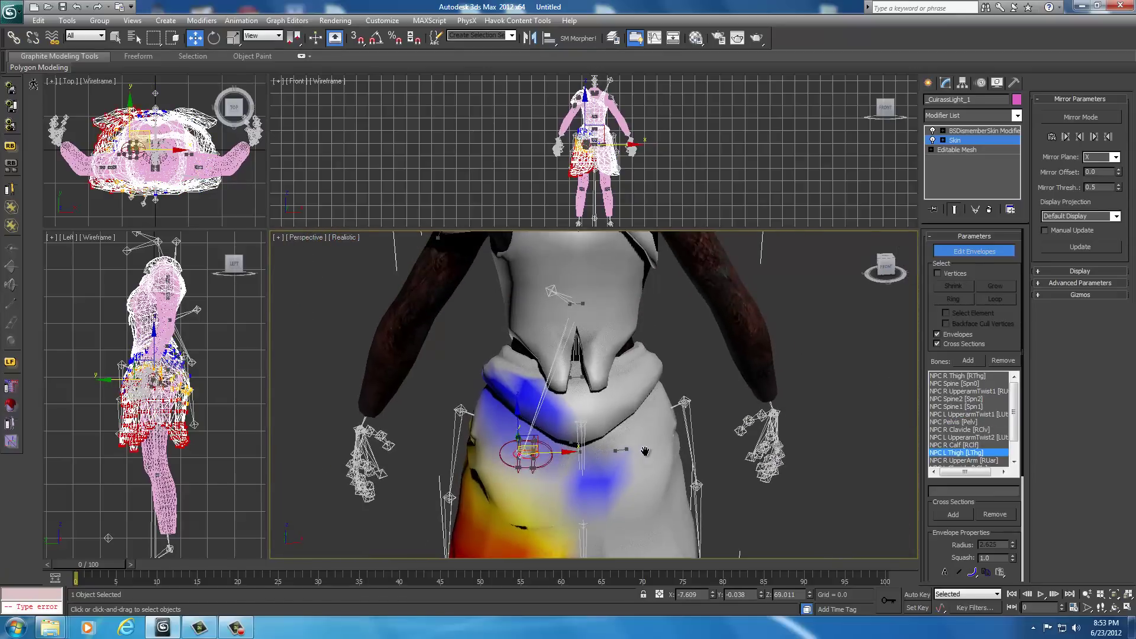
scroll(601, 413, up, 4)
click(566, 365)
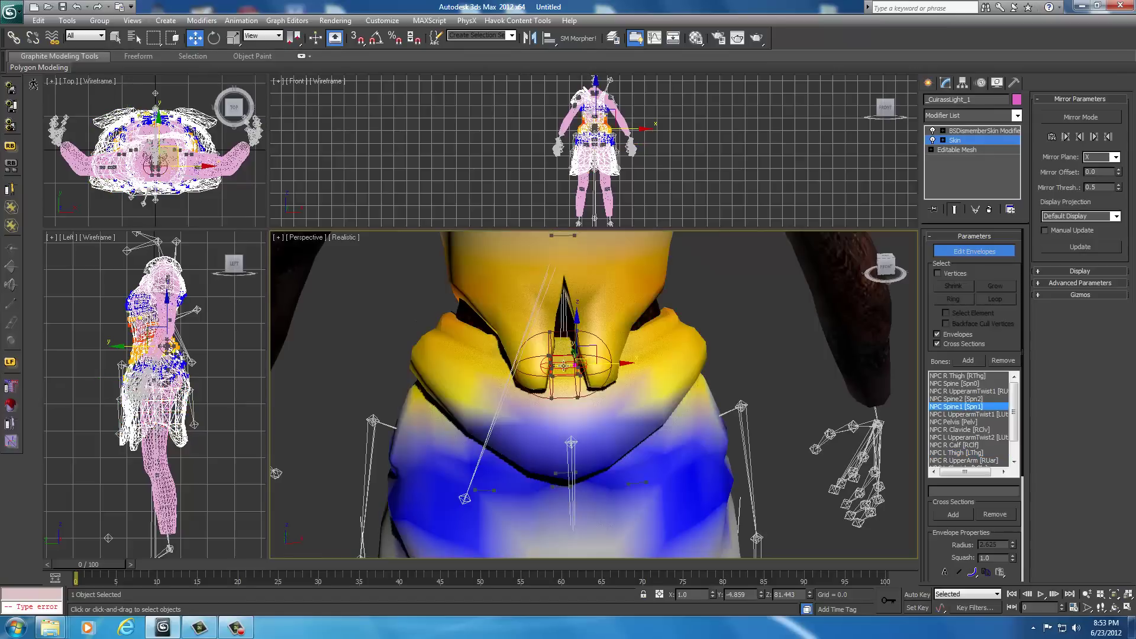
middle_drag(566, 365, 630, 441)
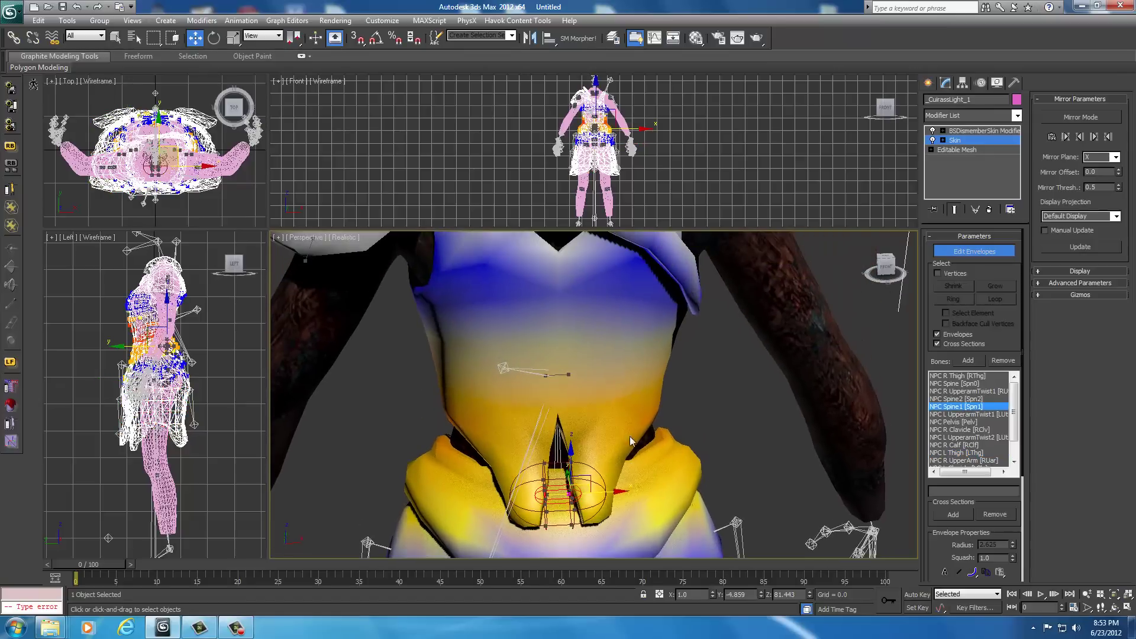
click(554, 376)
middle_drag(634, 366, 630, 442)
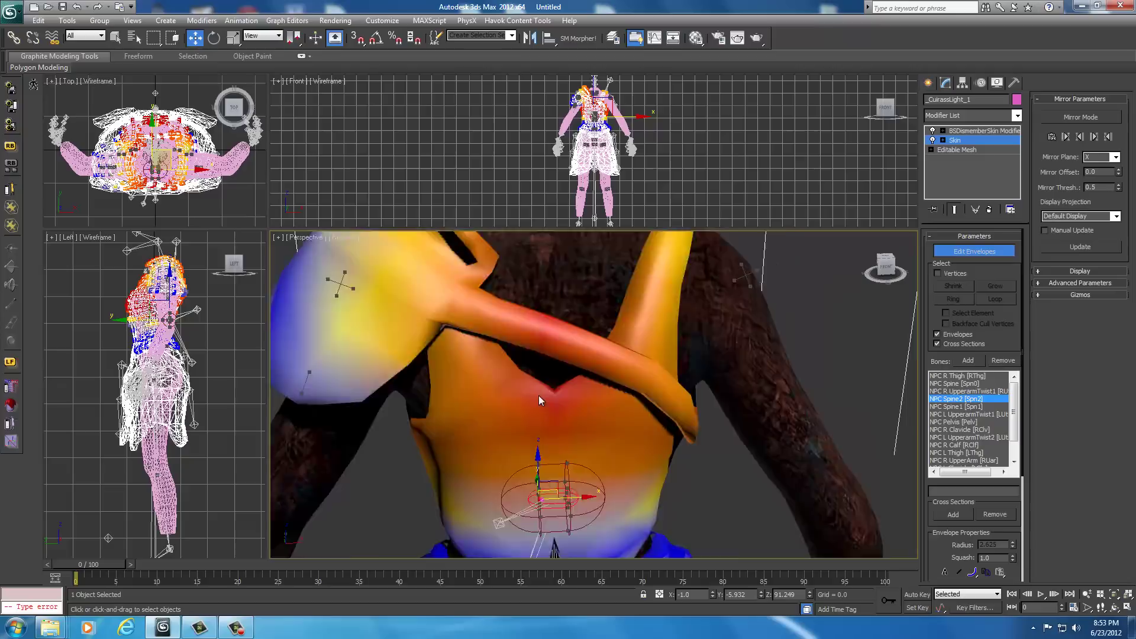
Step: Pan and zoom the Perspective view around the torso and right upper arm
scroll(538, 395, down, 3)
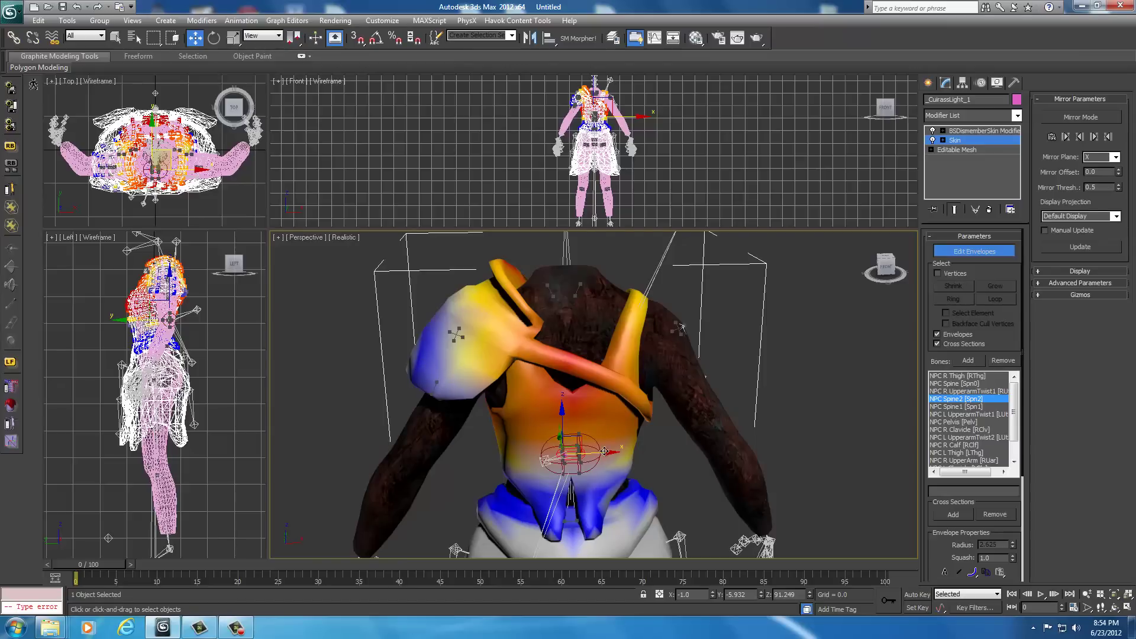
middle_drag(608, 460, 574, 444)
scroll(603, 438, up, 3)
scroll(602, 439, down, 7)
scroll(602, 441, up, 4)
middle_drag(521, 237, 519, 421)
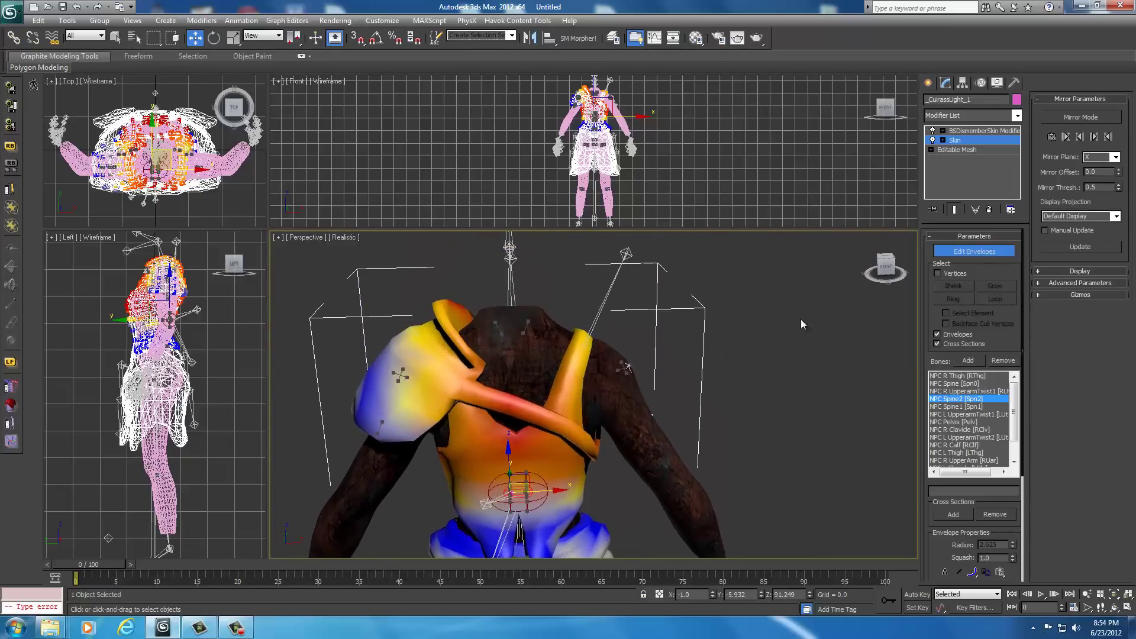
mouse_move(886, 262)
mouse_down()
mouse_move(861, 264)
mouse_move(888, 273)
mouse_up()
scroll(755, 344, up, 5)
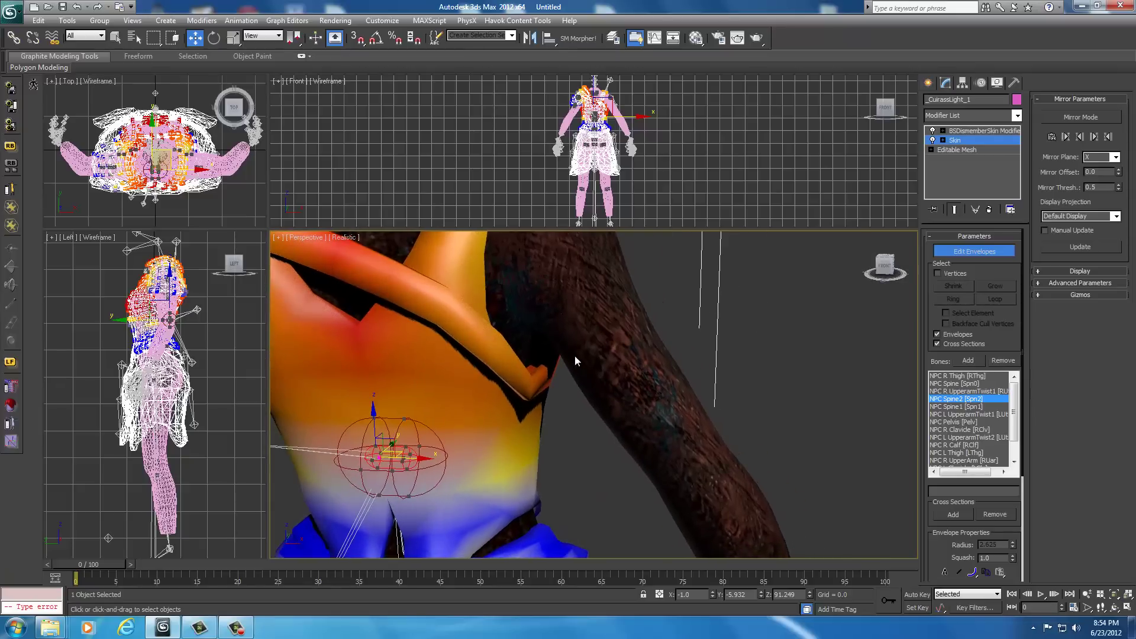
scroll(610, 332, down, 5)
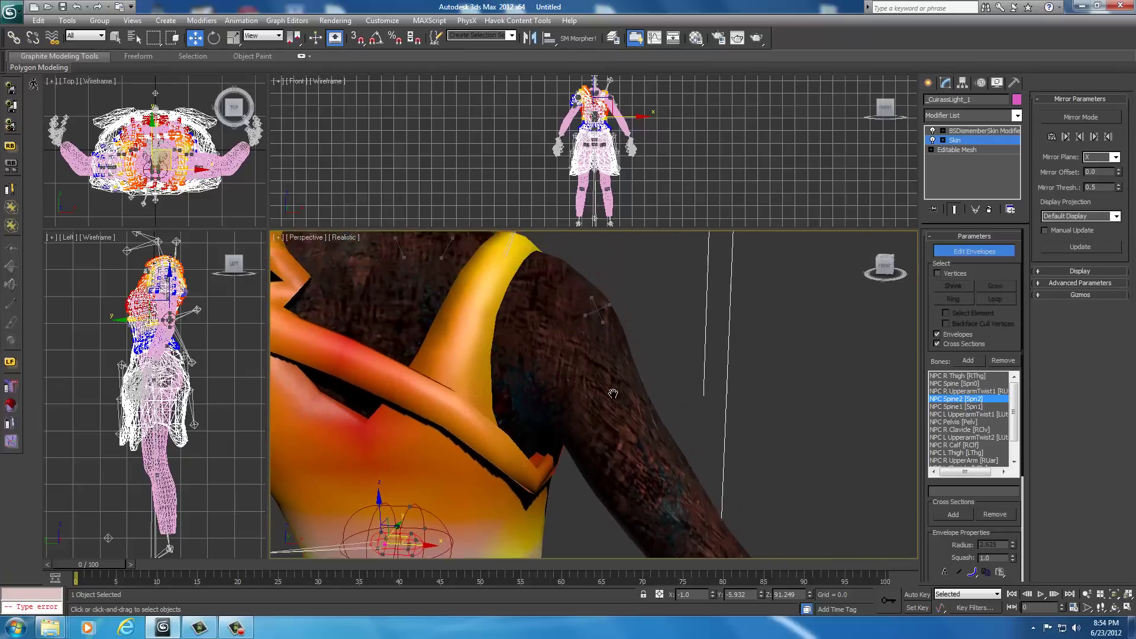
mouse_move(628, 406)
middle_down()
mouse_move(633, 378)
mouse_move(630, 406)
middle_up()
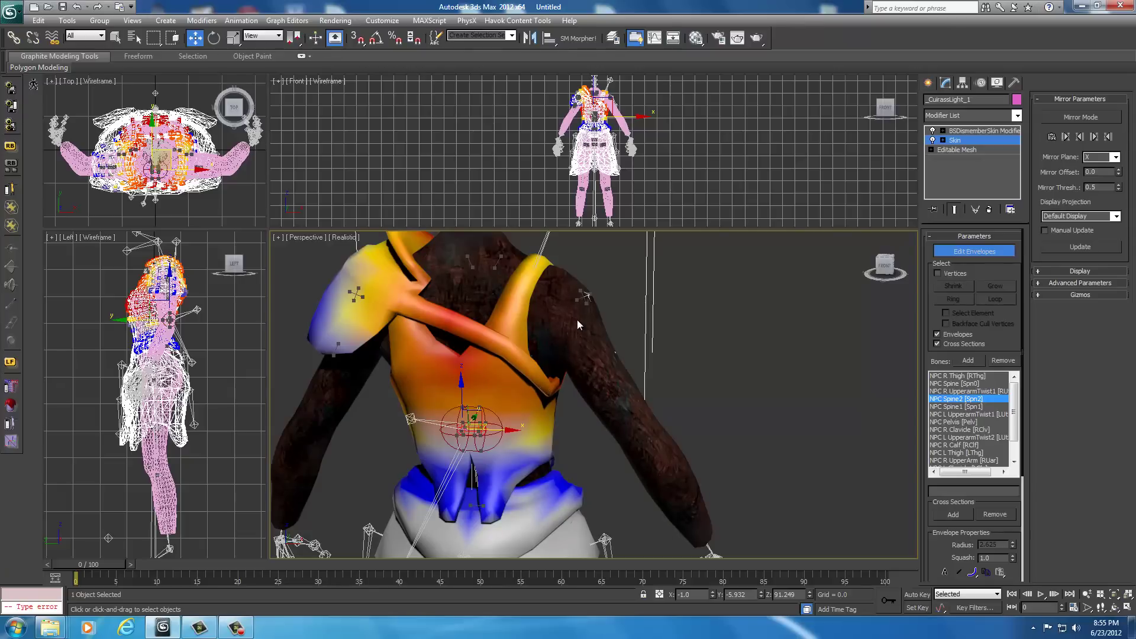
scroll(577, 320, up, 6)
middle_drag(565, 336, 566, 391)
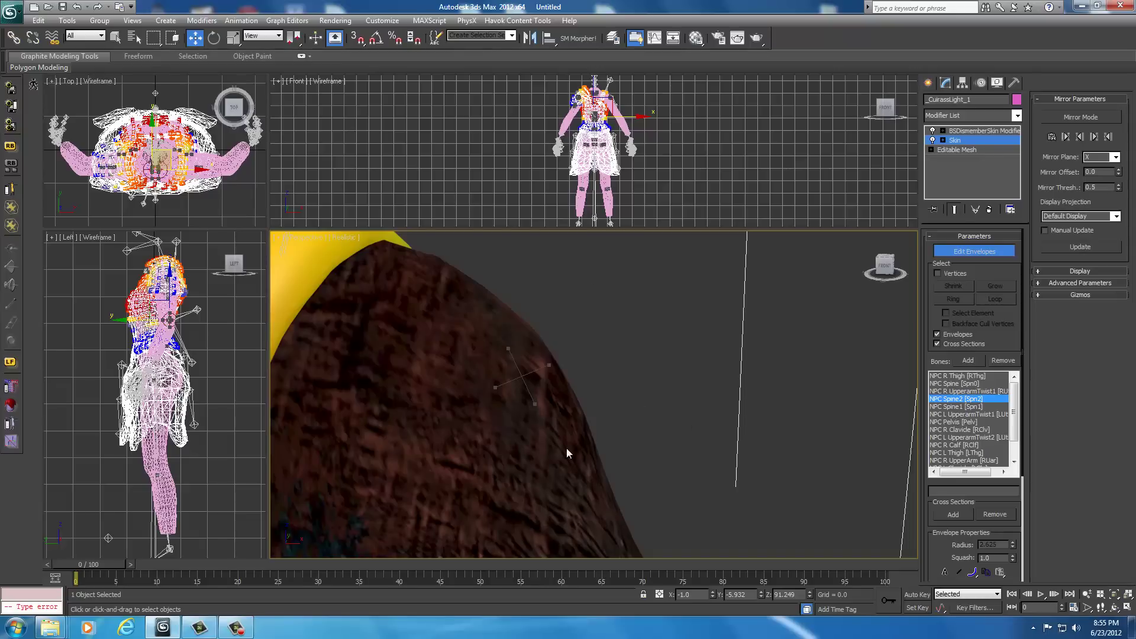
scroll(629, 454, down, 5)
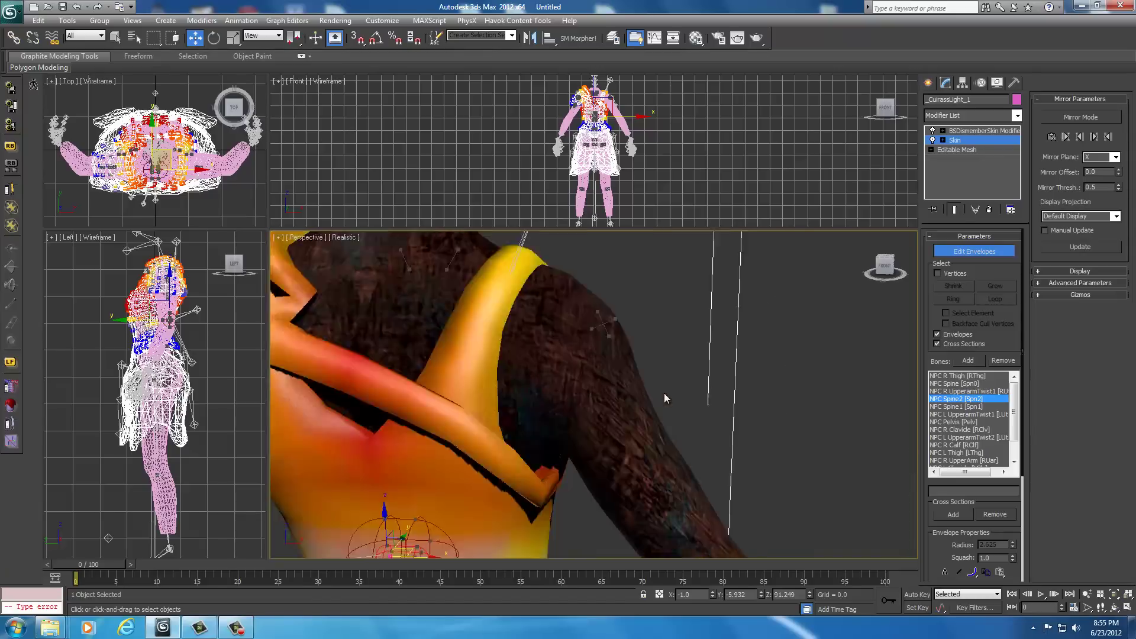
scroll(651, 417, up, 3)
scroll(654, 360, up, 4)
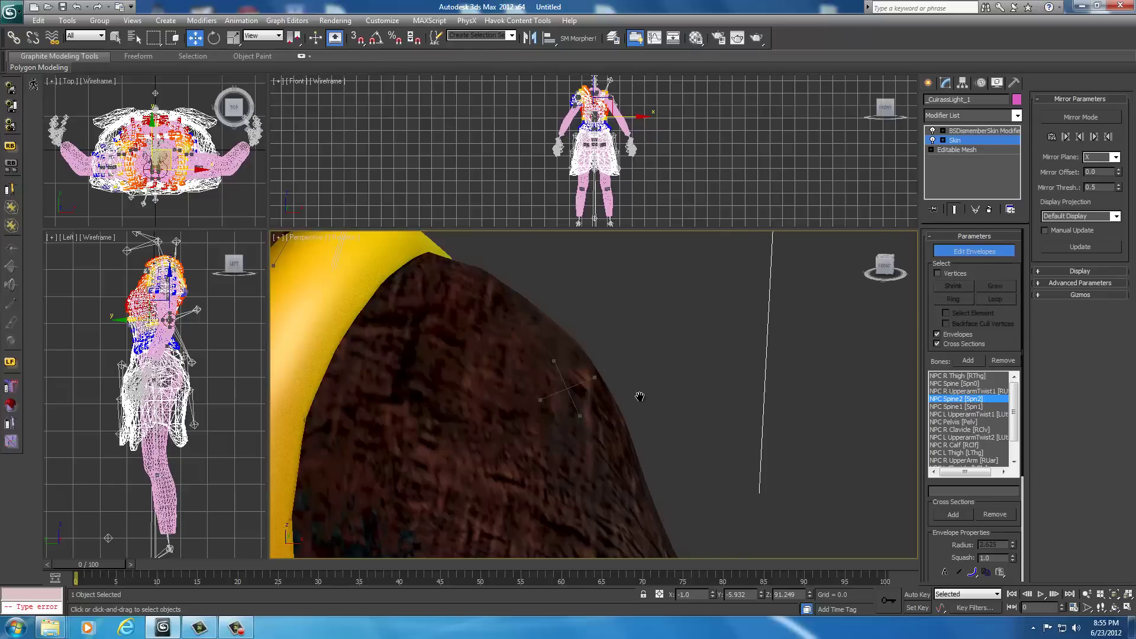
Step: Select the NPC R UpperArm envelope and turn to the shoulder strap and chest
click(560, 390)
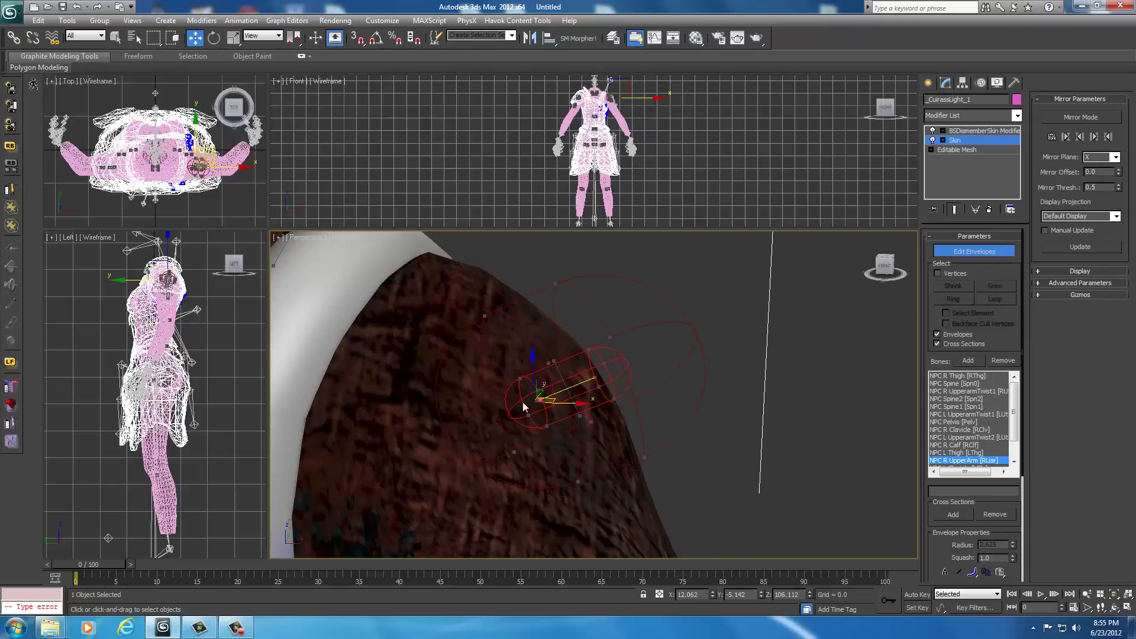
alt+middle_drag(490, 509, 622, 403)
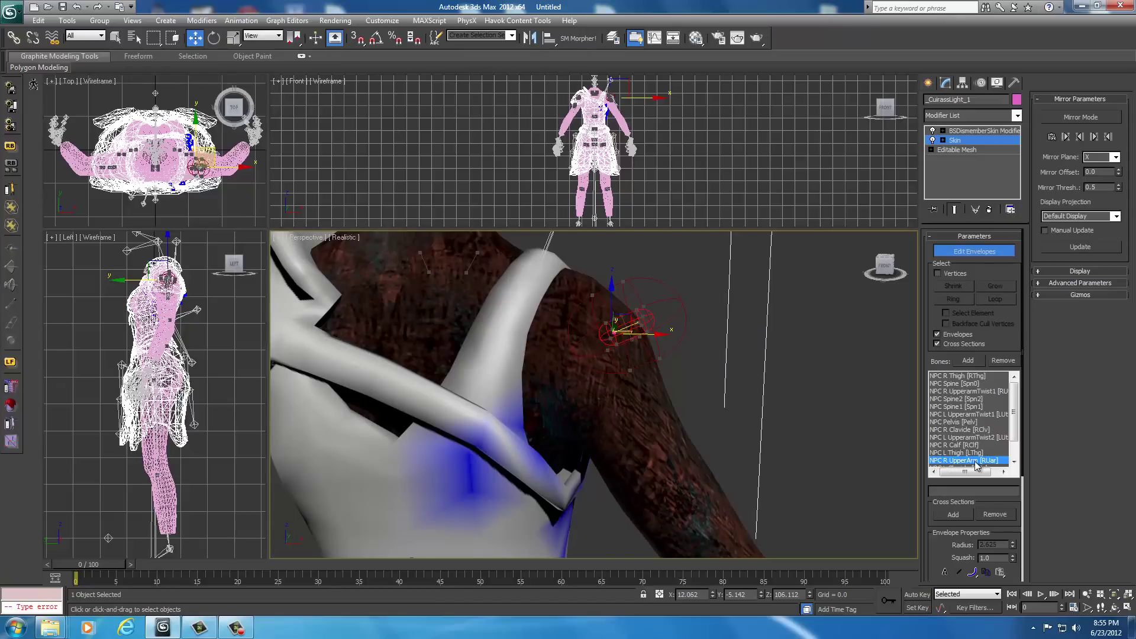
alt+middle_drag(704, 457, 662, 421)
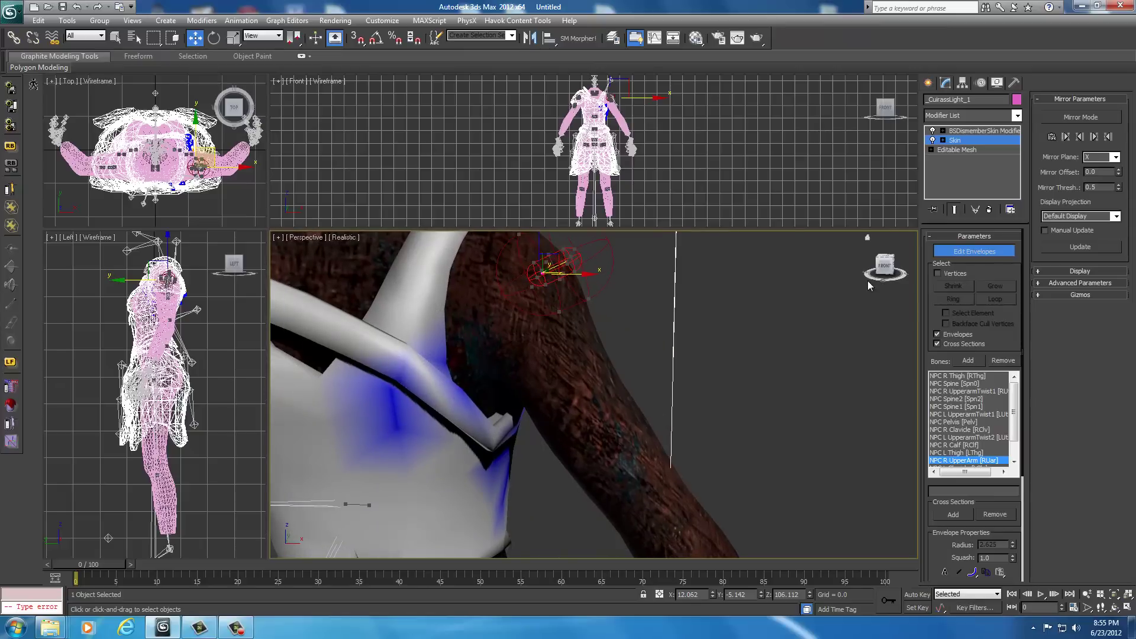
drag(886, 267, 755, 341)
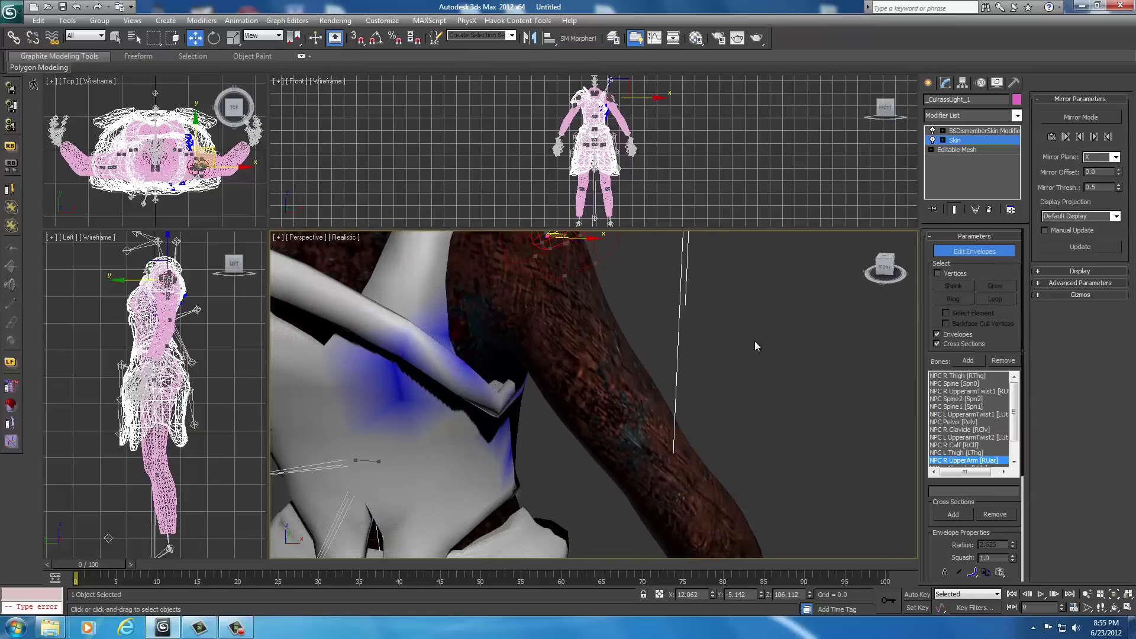
scroll(672, 370, up, 3)
scroll(673, 370, down, 3)
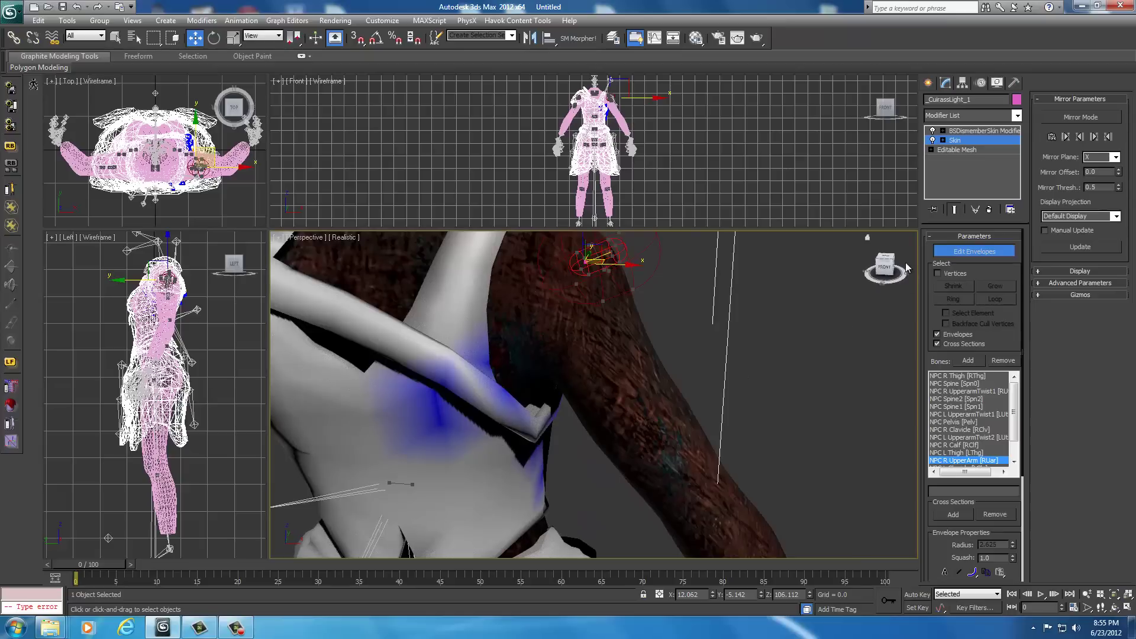
Step: Orbit around the torso and select the R UpperArm envelope's inner cross-section
mouse_move(886, 269)
mouse_down()
mouse_move(842, 267)
mouse_move(882, 272)
mouse_up()
middle_drag(875, 331, 617, 350)
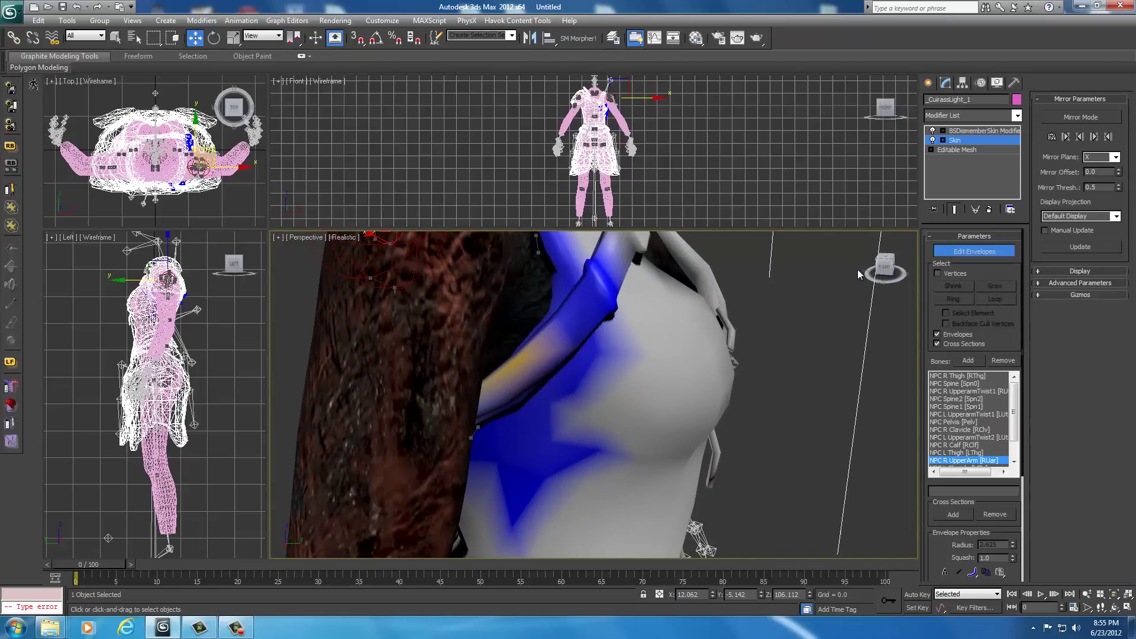
drag(885, 269, 846, 264)
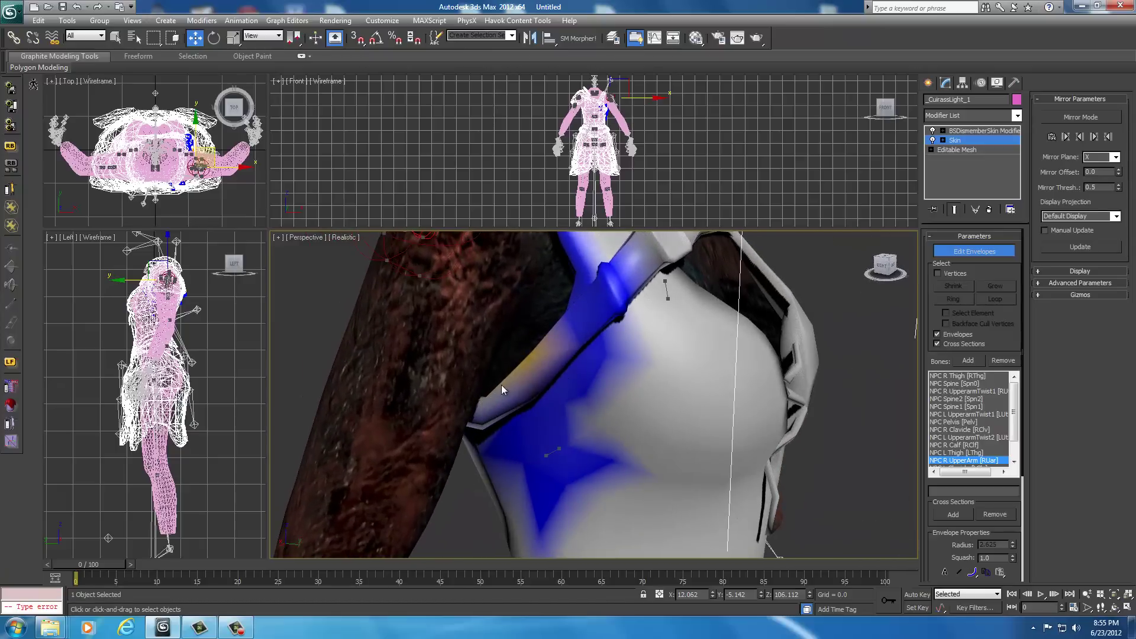
middle_drag(567, 351, 543, 403)
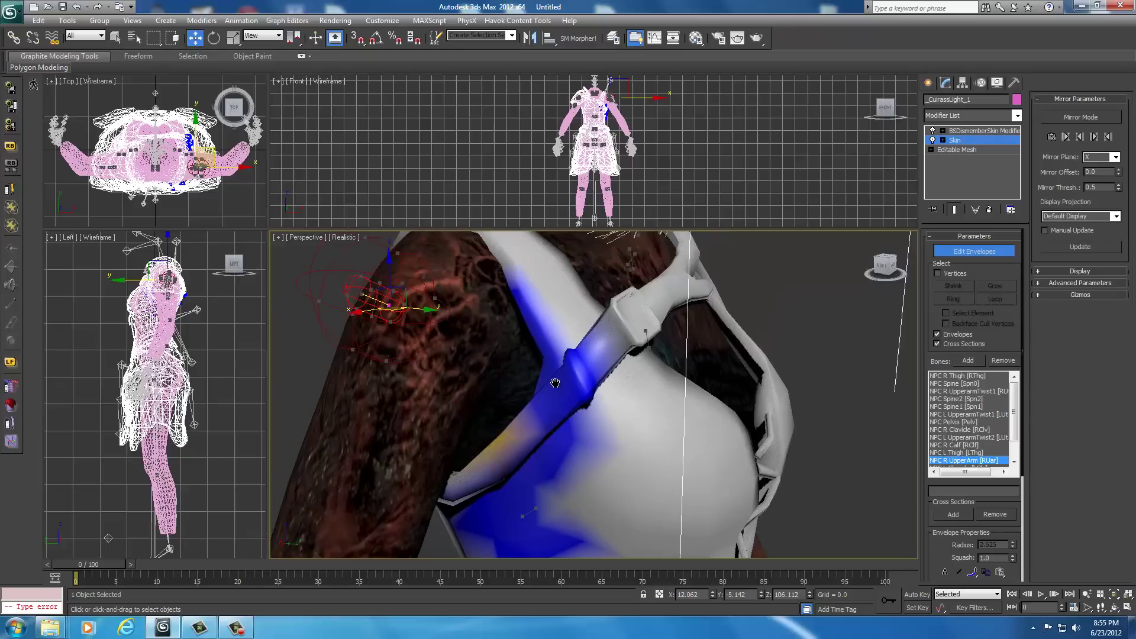
click(369, 295)
drag(885, 264, 859, 261)
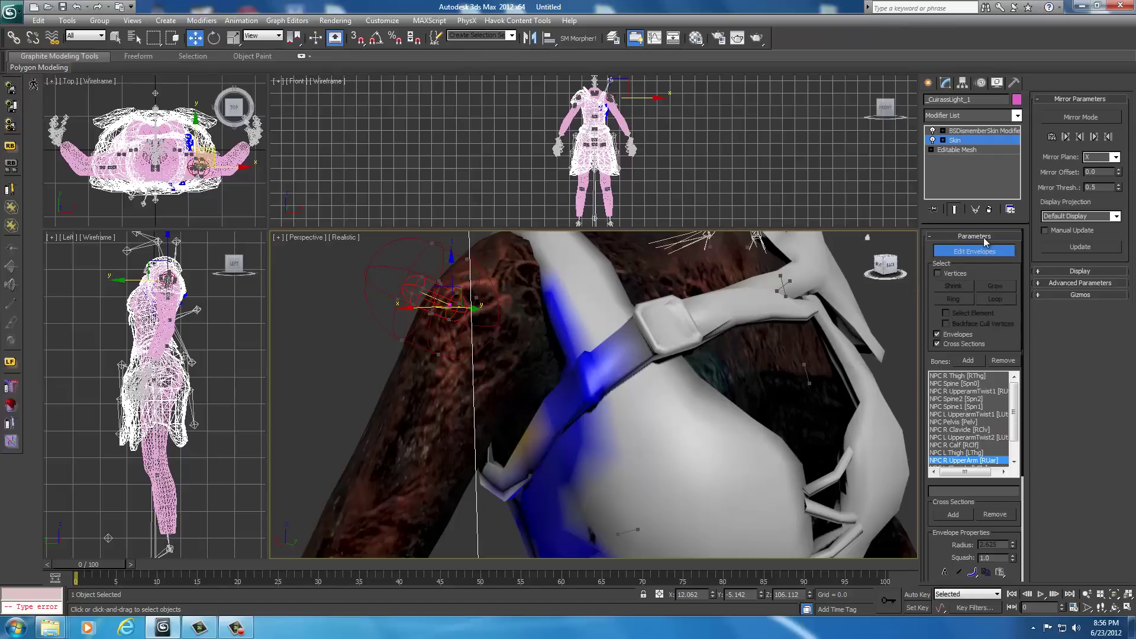
Step: Enable Vertices selection in the Skin modifier and zoom in on the torso
click(938, 273)
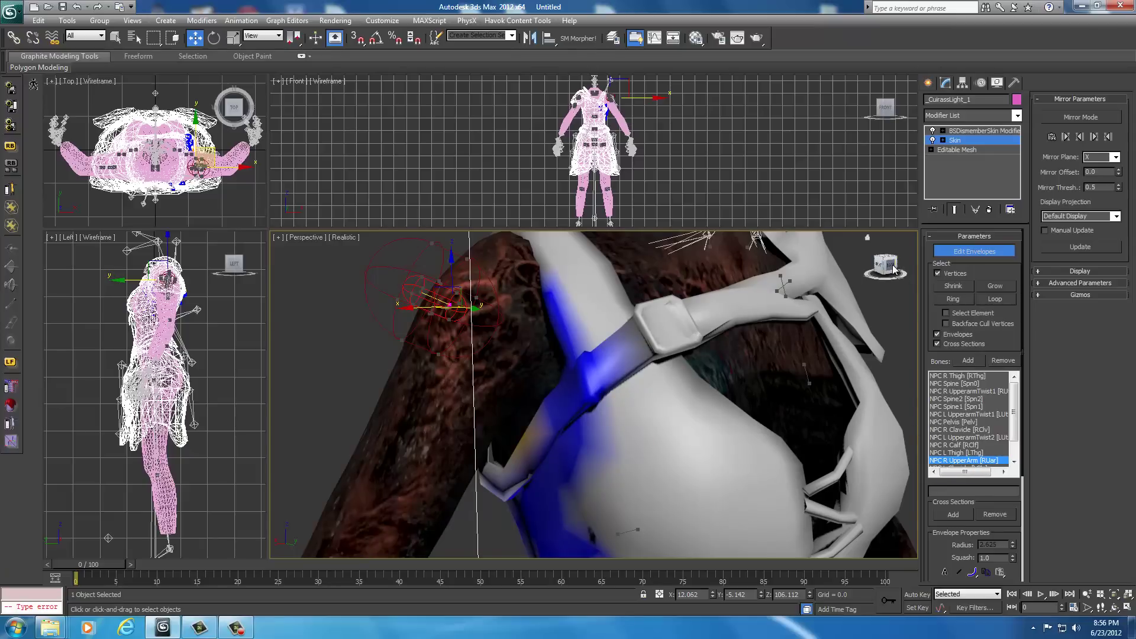
drag(894, 269, 886, 271)
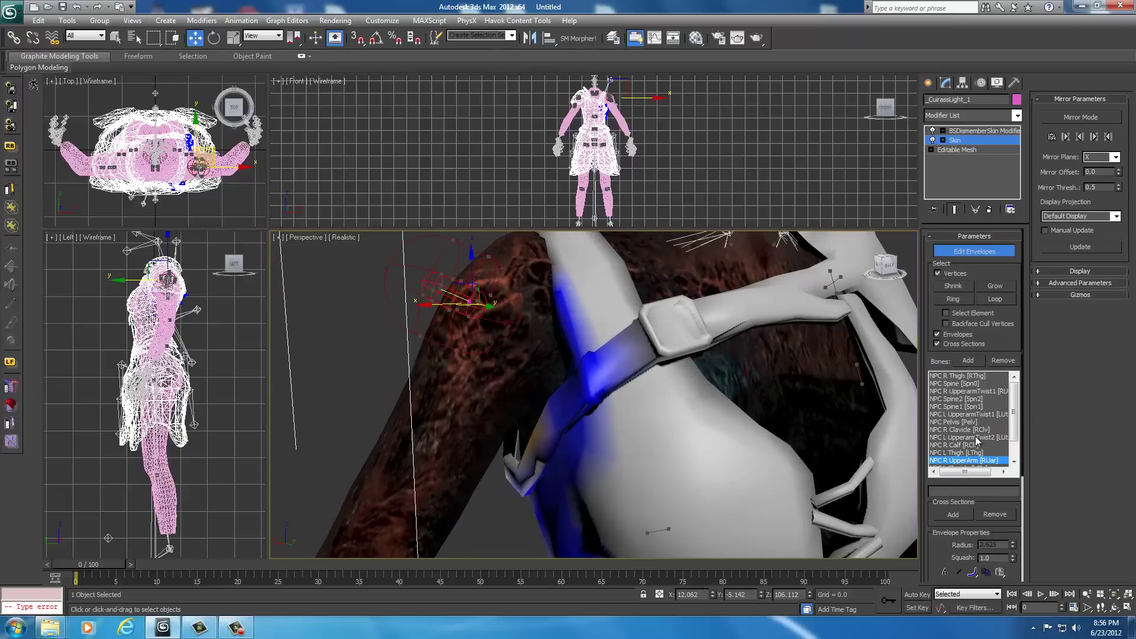
mouse_move(1014, 401)
mouse_down()
mouse_move(1014, 414)
mouse_move(1011, 398)
mouse_up()
middle_drag(514, 386, 596, 289)
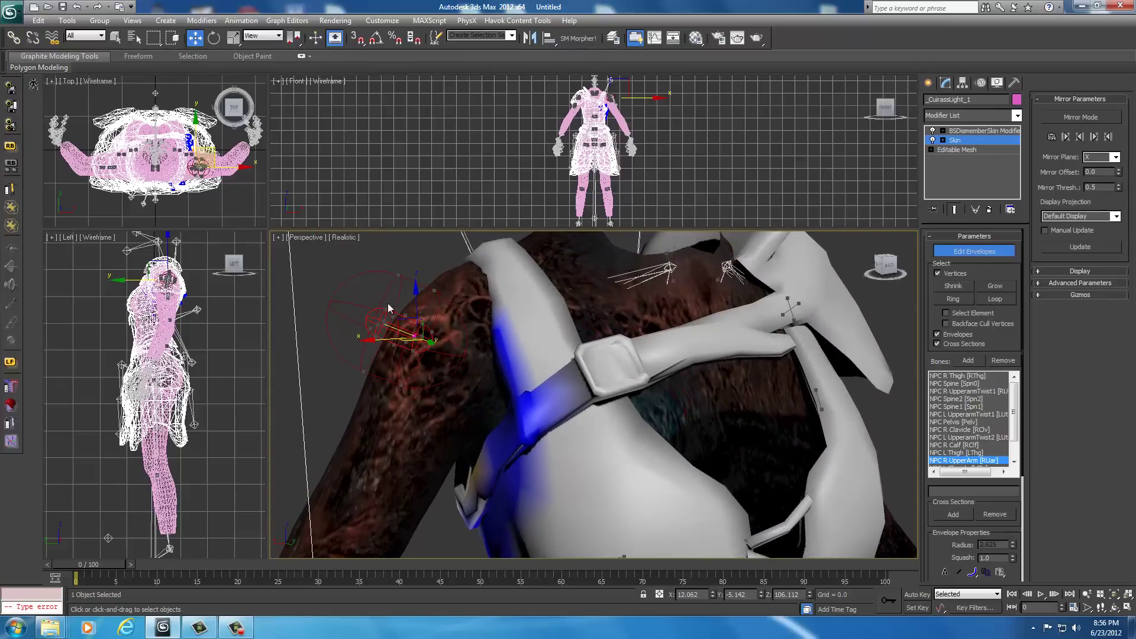
scroll(704, 154, up, 8)
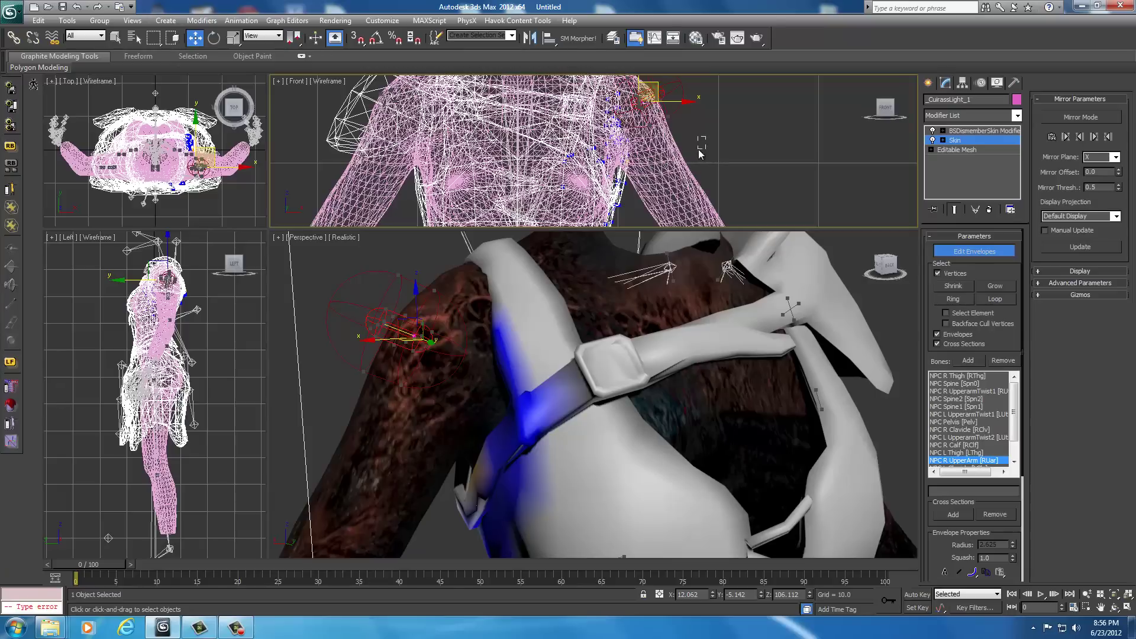
Step: Marquee-select the strap vertices near the right shoulder
drag(706, 136, 577, 222)
mouse_move(516, 363)
middle_down()
mouse_move(543, 313)
mouse_move(527, 354)
middle_up()
drag(884, 263, 835, 304)
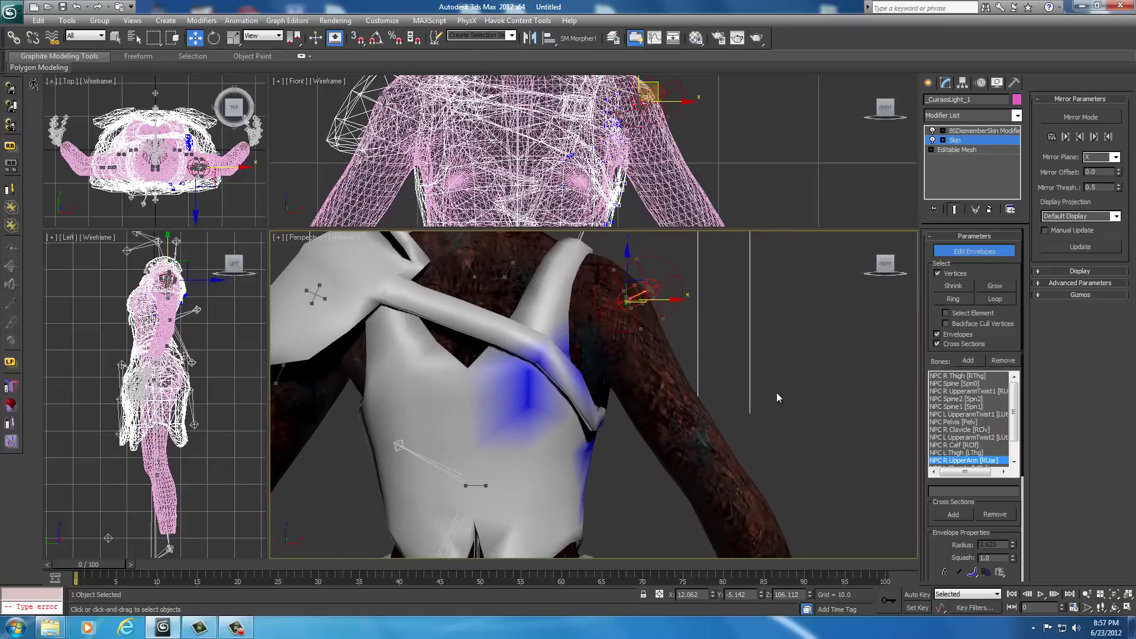
middle_drag(776, 392, 769, 350)
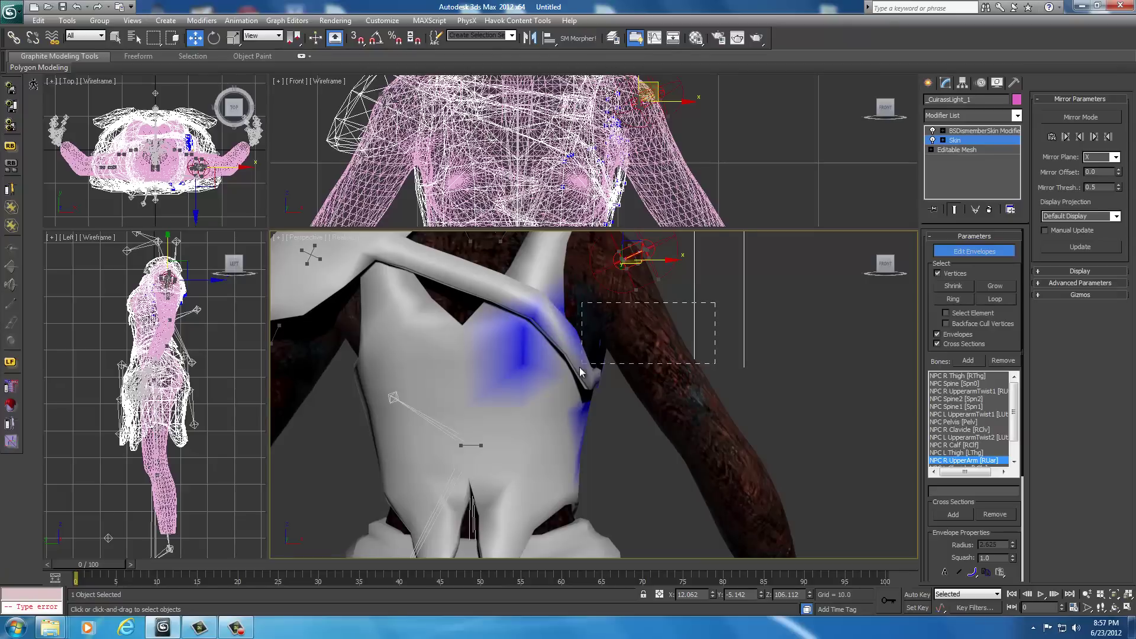
drag(552, 411, 541, 428)
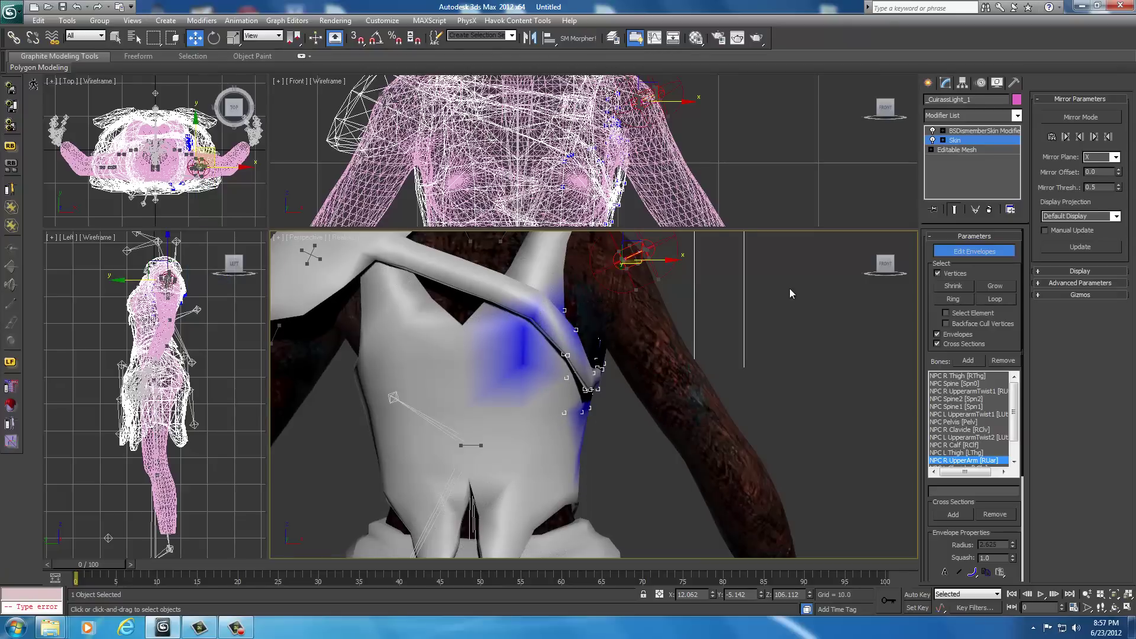
drag(890, 268, 773, 273)
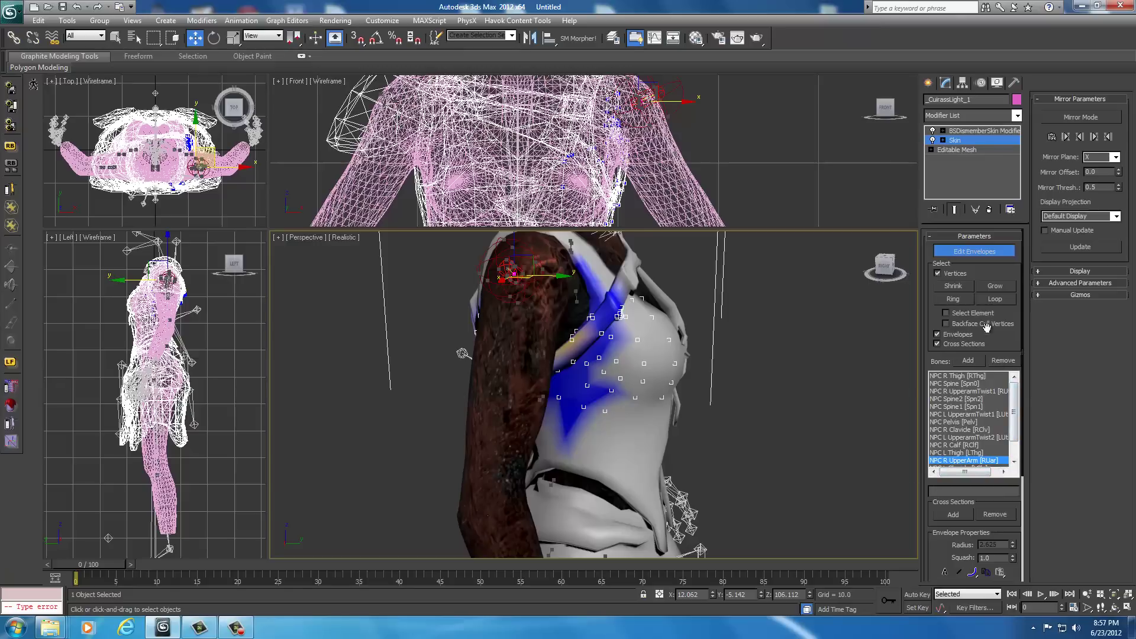
Step: Set Abs. Effect to 0.0 for NPC R UpperArm on the selected strap vertices
drag(1009, 335, 1024, 389)
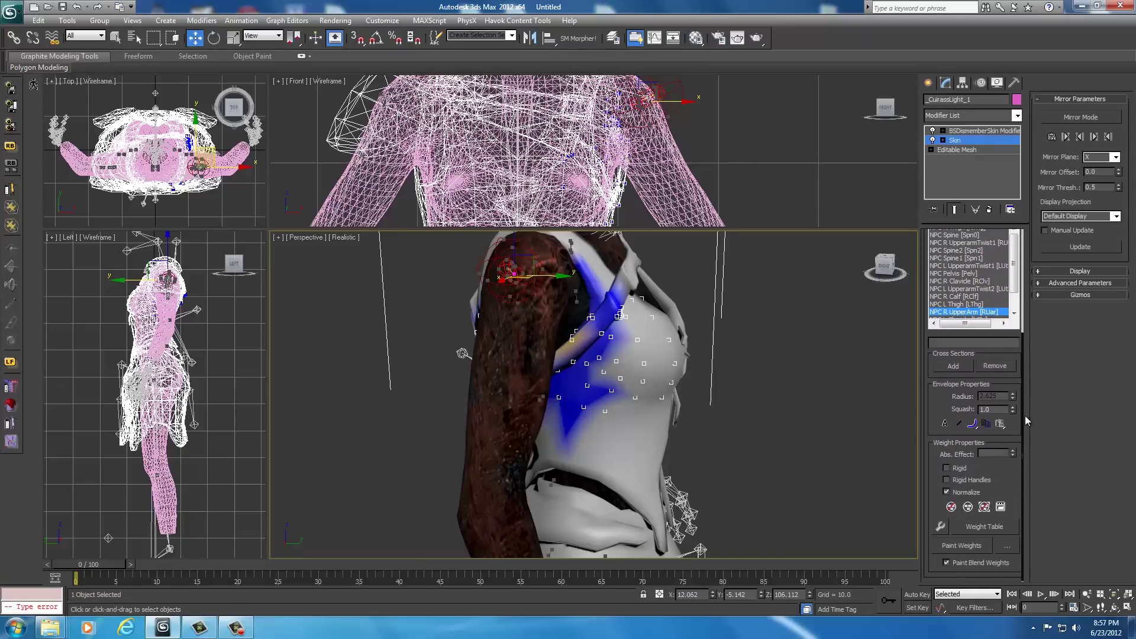
scroll(941, 390, up, 1)
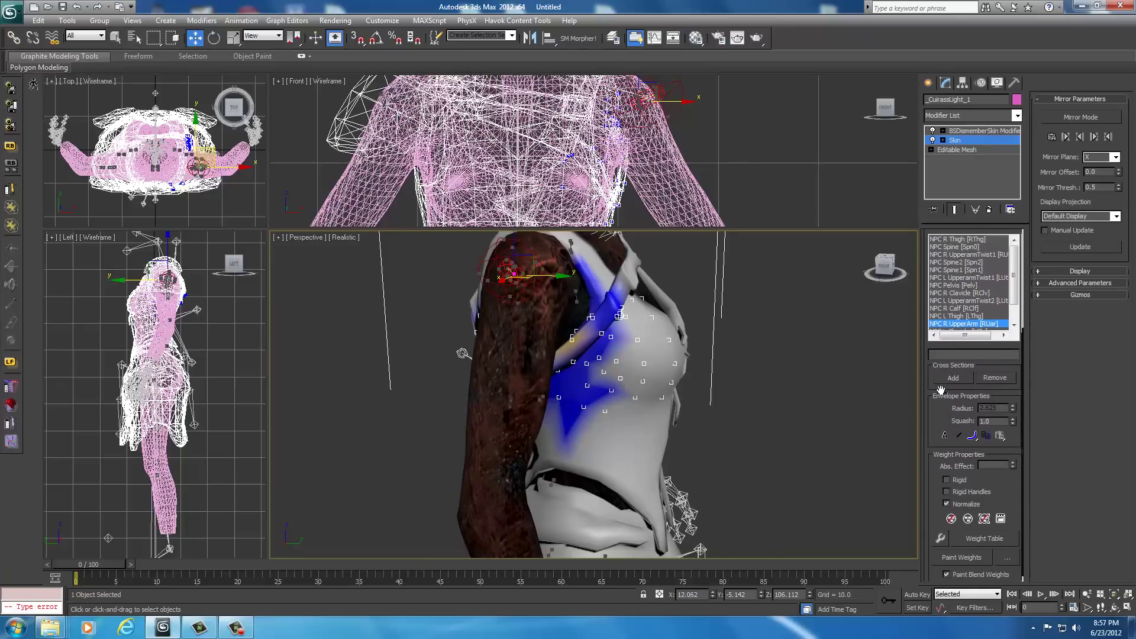
mouse_move(941, 390)
mouse_down()
mouse_move(941, 444)
mouse_move(941, 379)
mouse_up()
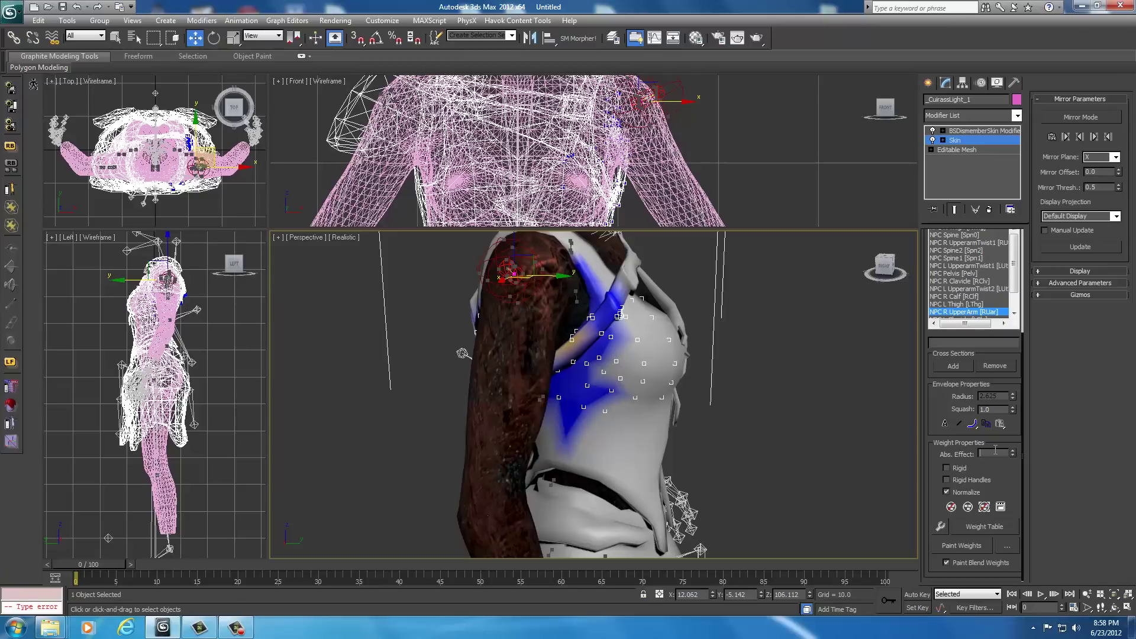
key(Return)
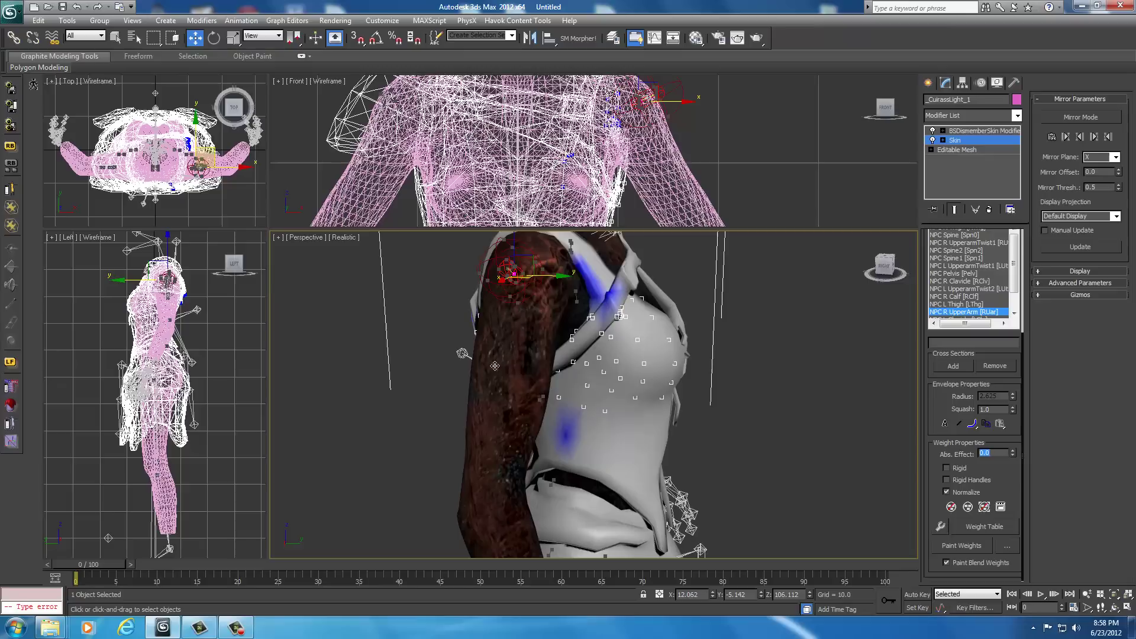
Step: Zoom in on the upper arm and make the NPC R UpperarmTwist1 envelope active
drag(885, 266, 353, 264)
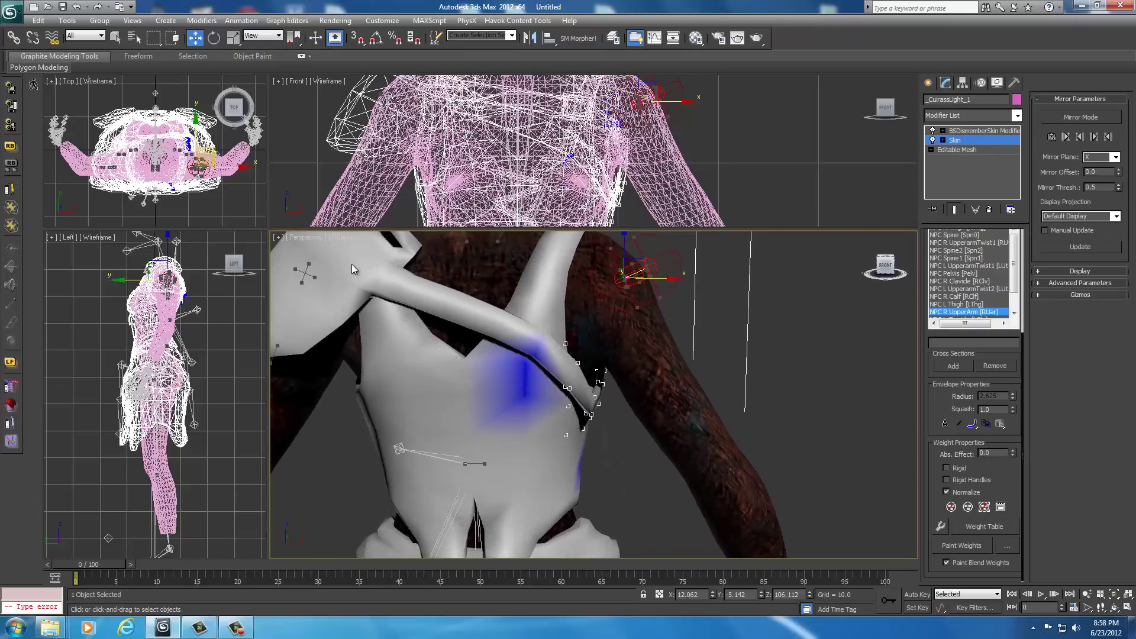
middle_drag(786, 301, 756, 414)
scroll(762, 357, up, 5)
scroll(744, 401, up, 3)
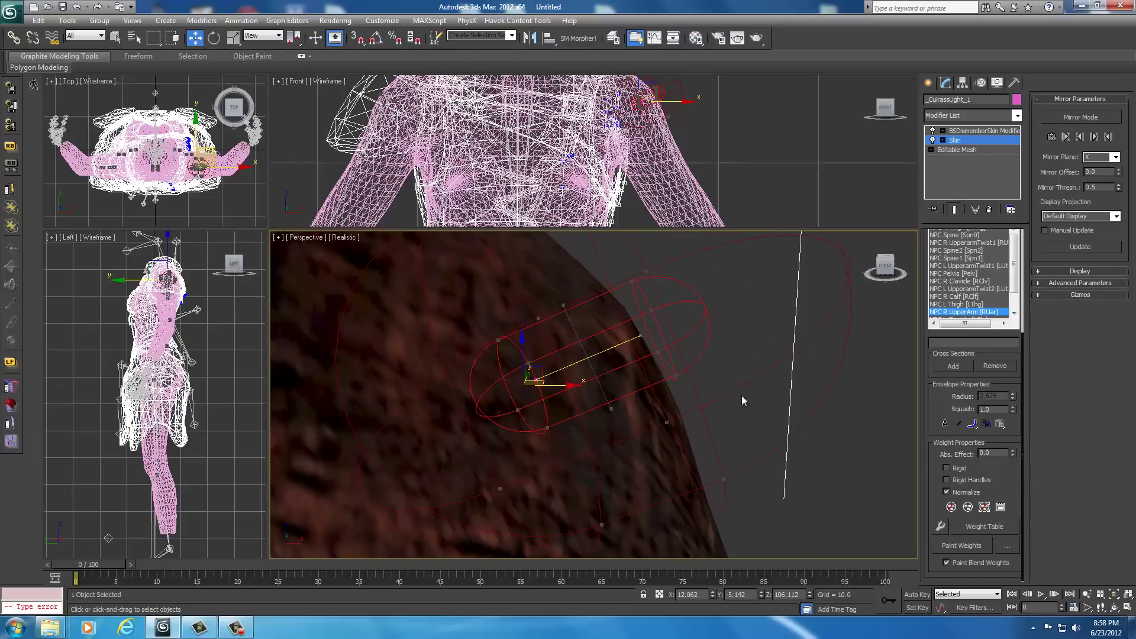
click(570, 324)
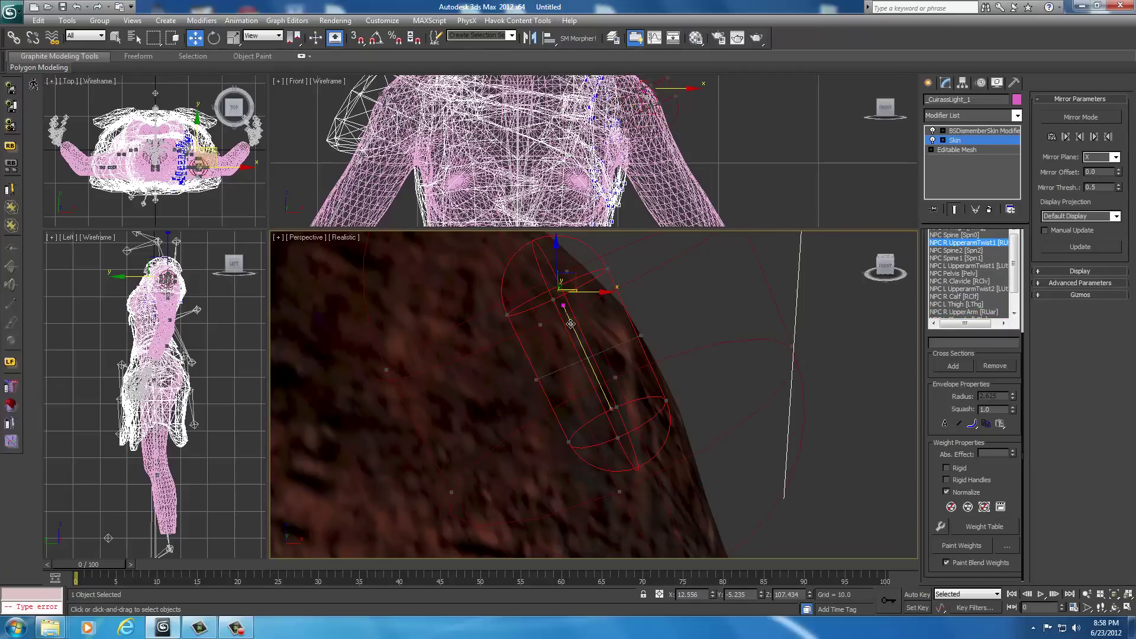
click(548, 374)
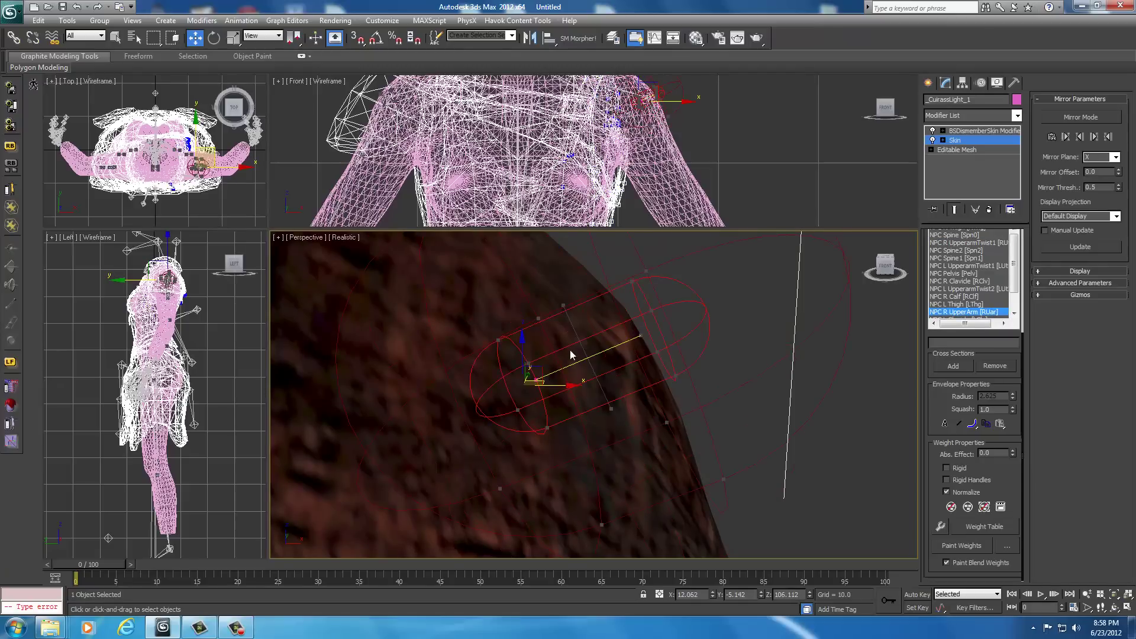
click(570, 326)
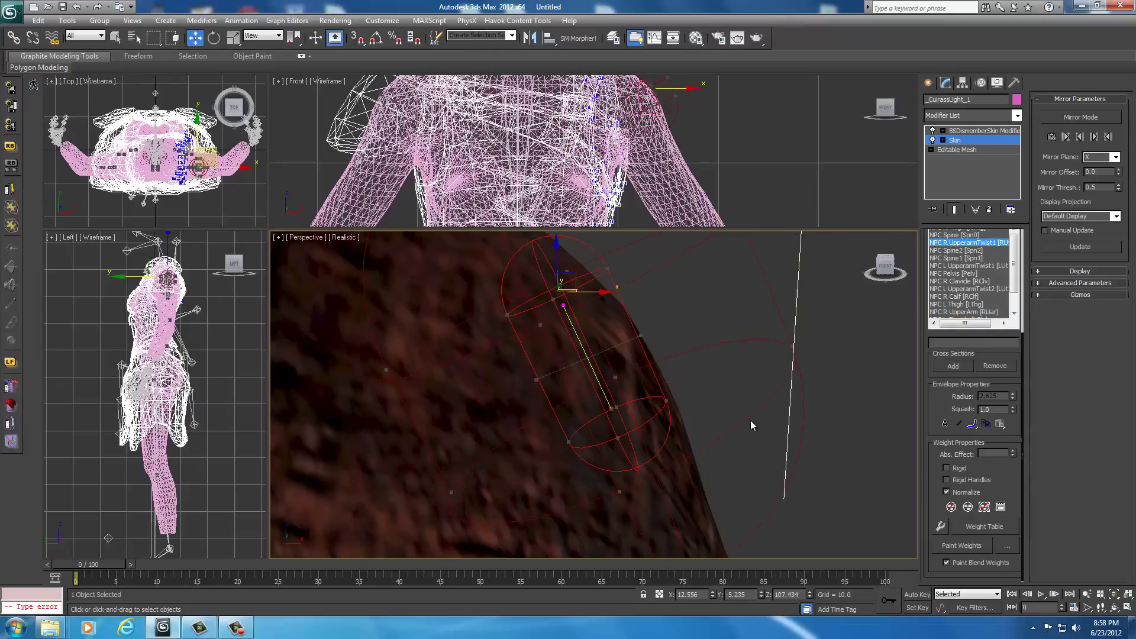
scroll(765, 381, down, 6)
middle_drag(764, 382, 761, 330)
scroll(751, 348, up, 2)
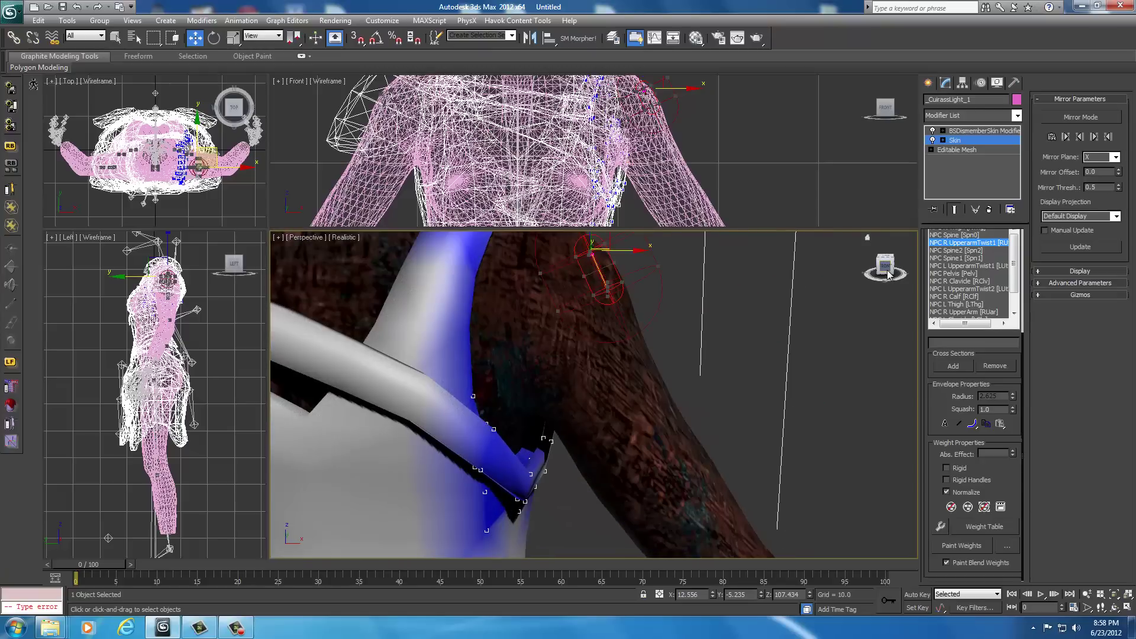
Step: Set Abs. Effect to 0.0 for NPC R UpperarmTwist1 on the strap vertices
alt+middle_drag(837, 295, 787, 278)
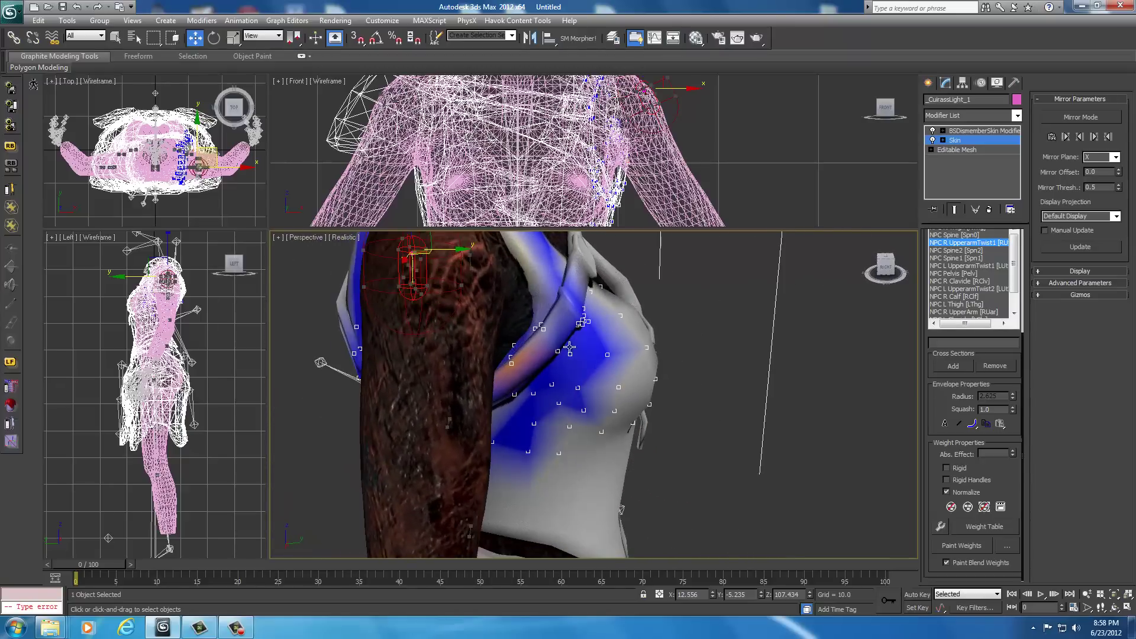
scroll(572, 354, up, 3)
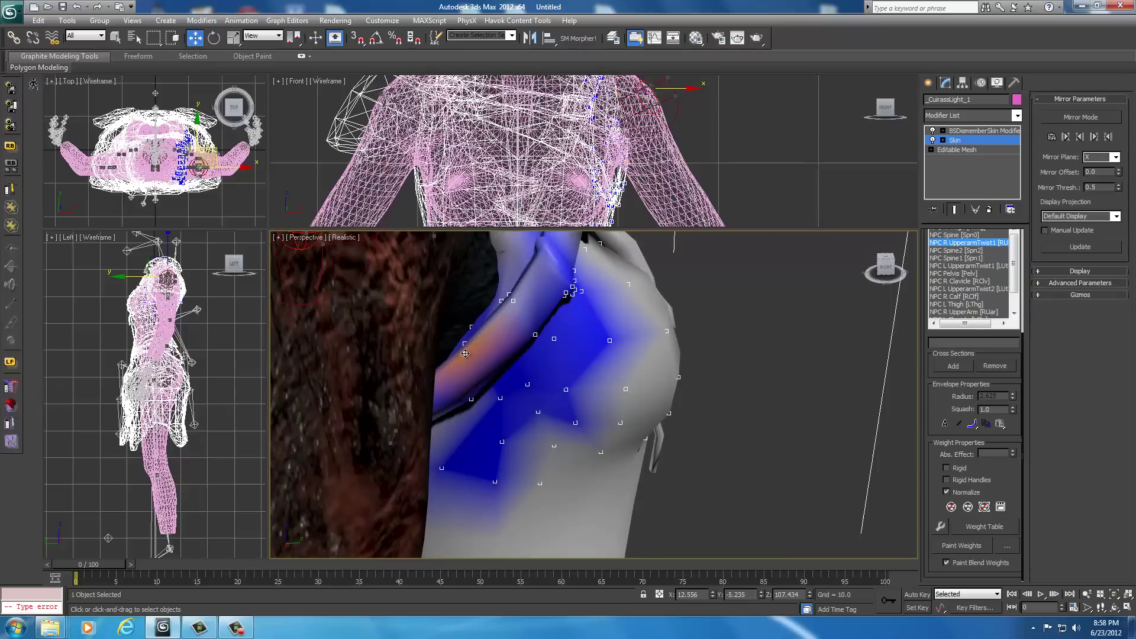
middle_drag(485, 340, 589, 438)
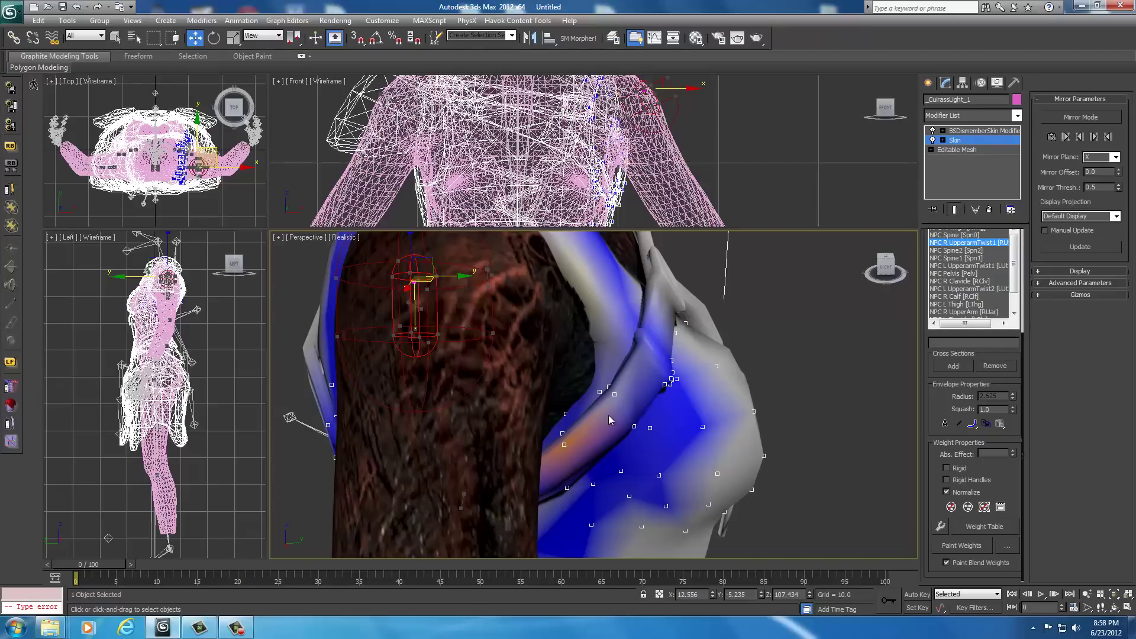
drag(880, 272, 779, 335)
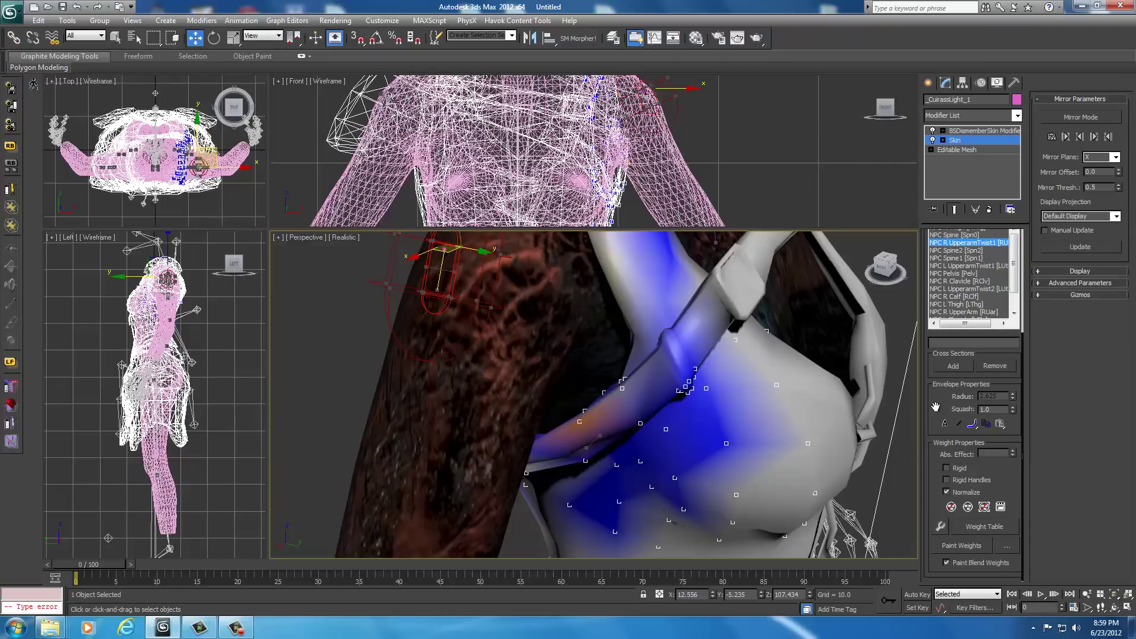
scroll(939, 500, up, 3)
scroll(939, 501, down, 3)
key(Return)
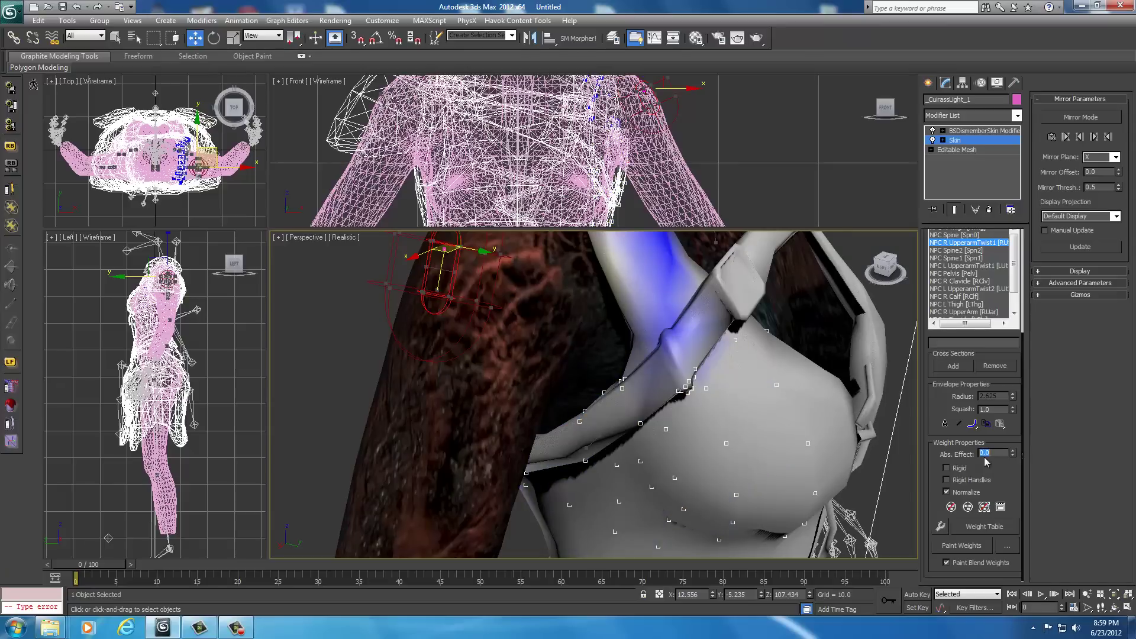
Step: Orbit and zoom out around the torso to inspect the remaining strap weighting
middle_drag(678, 420, 641, 446)
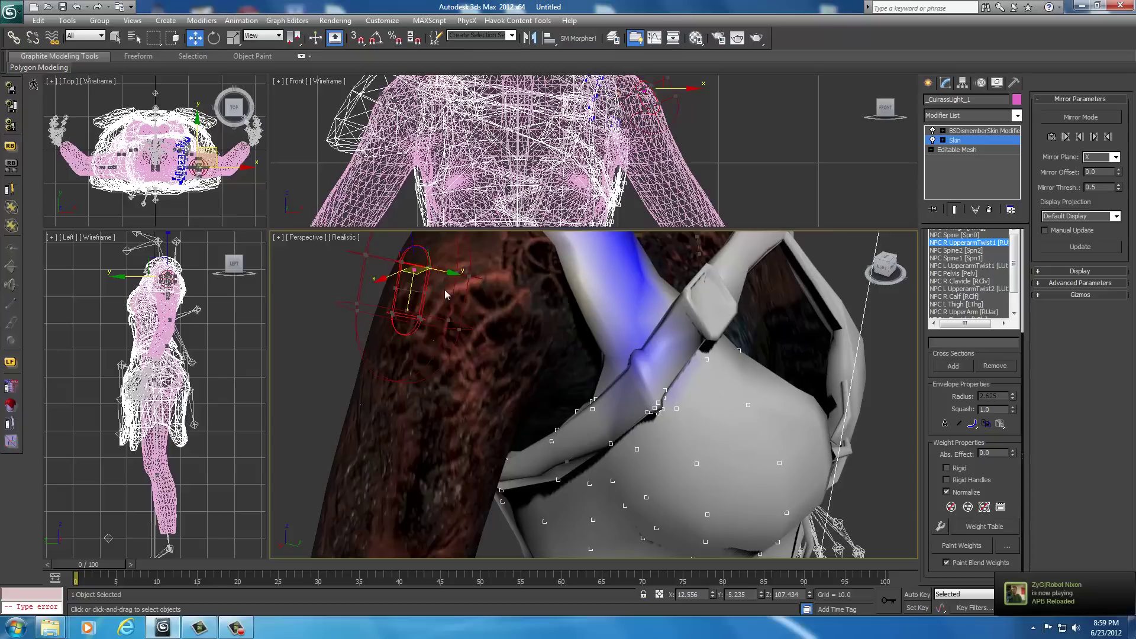
scroll(587, 410, down, 5)
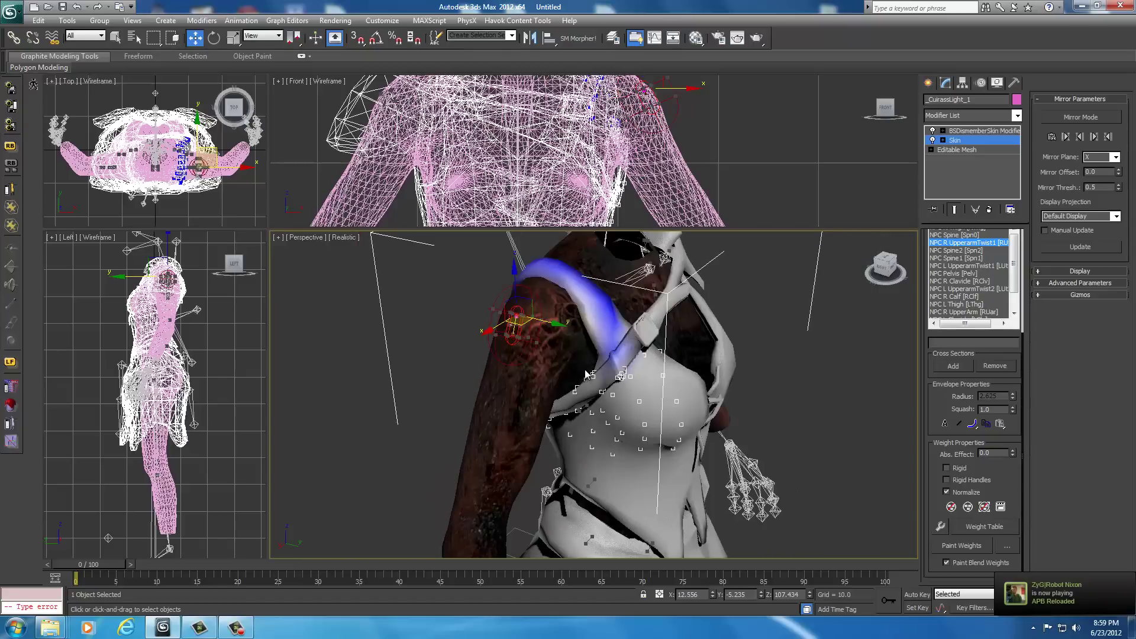
scroll(586, 377, down, 2)
scroll(586, 376, up, 2)
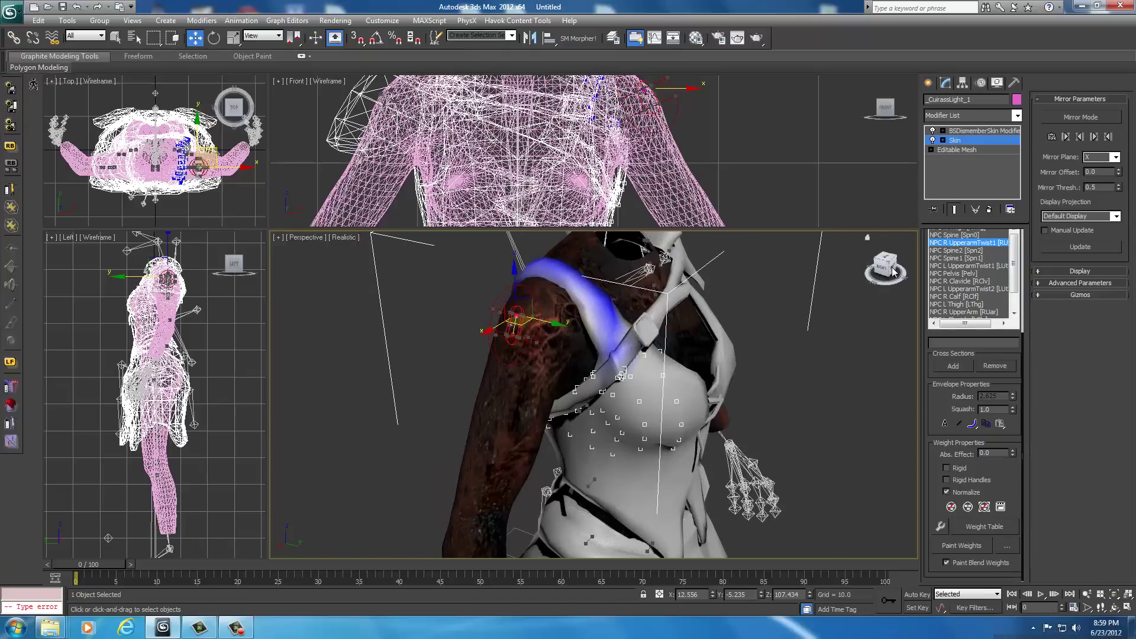
drag(884, 271, 388, 254)
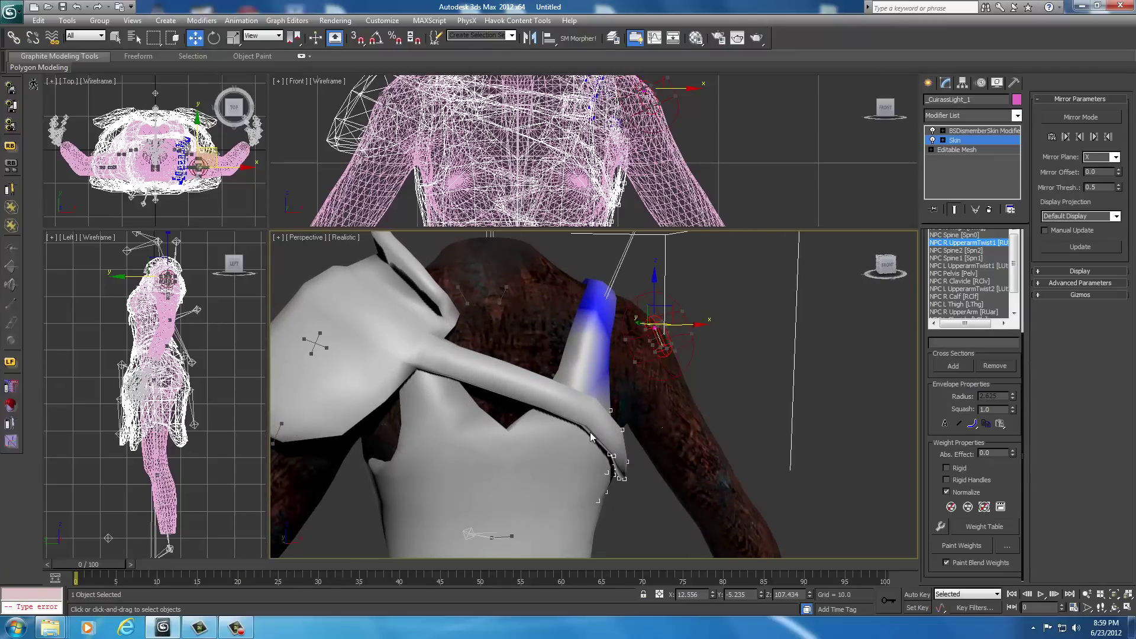
scroll(703, 446, down, 8)
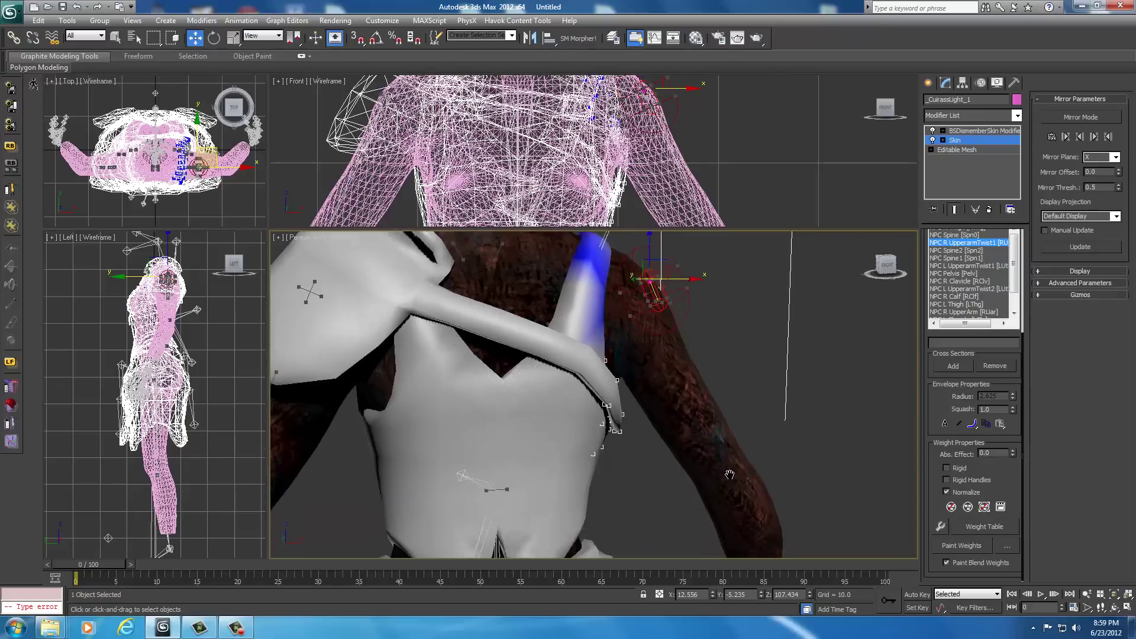
middle_drag(696, 471, 696, 447)
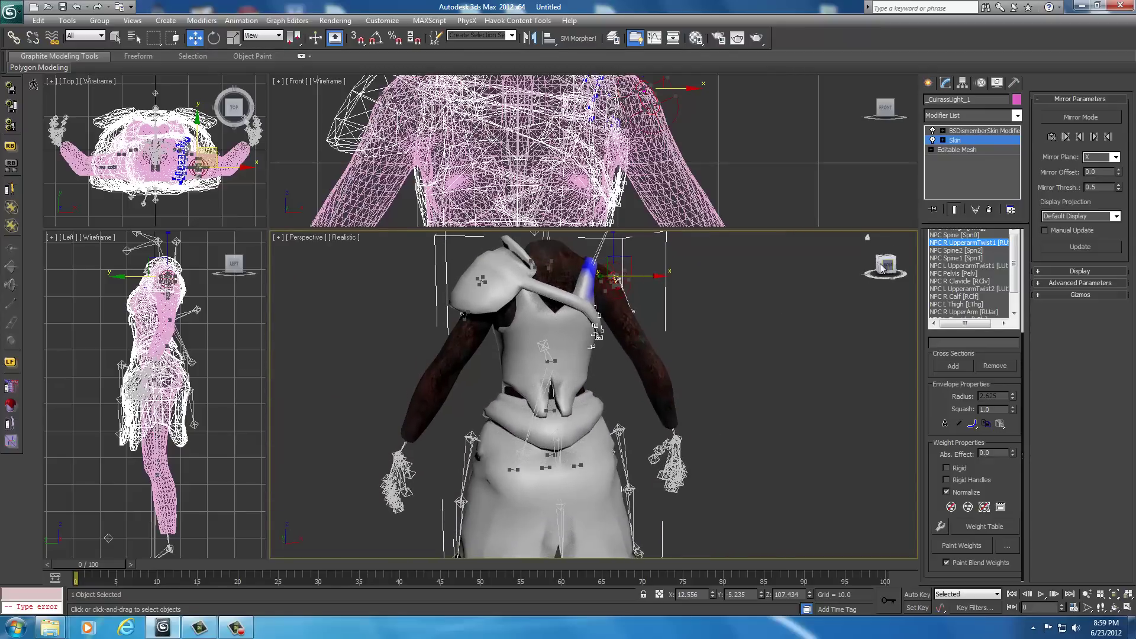
drag(882, 268, 856, 269)
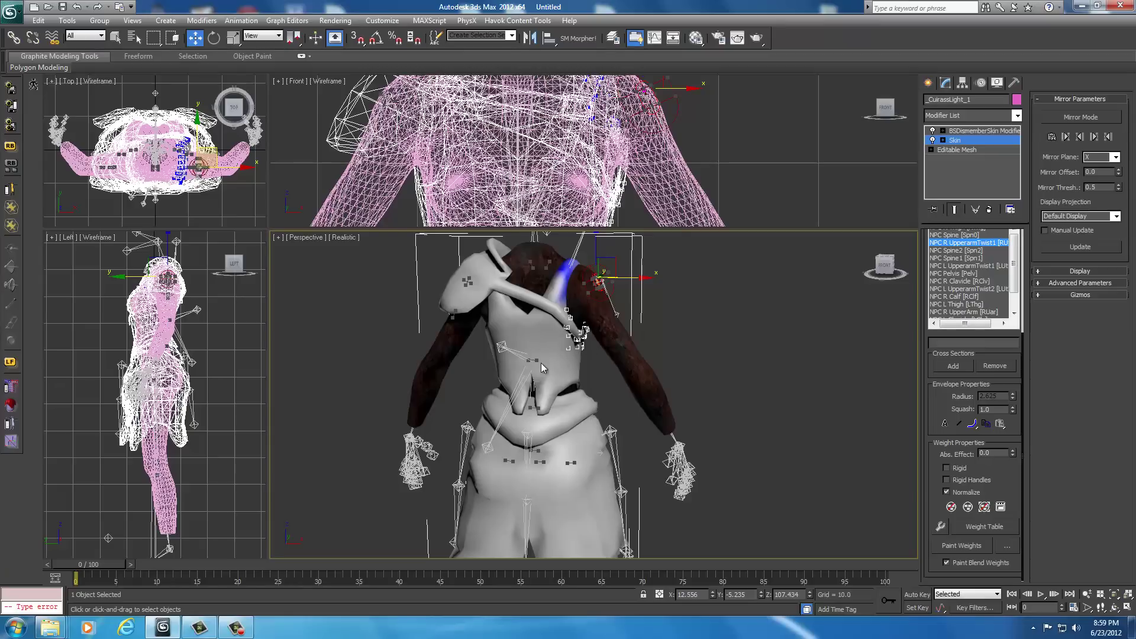
middle_drag(706, 382, 708, 327)
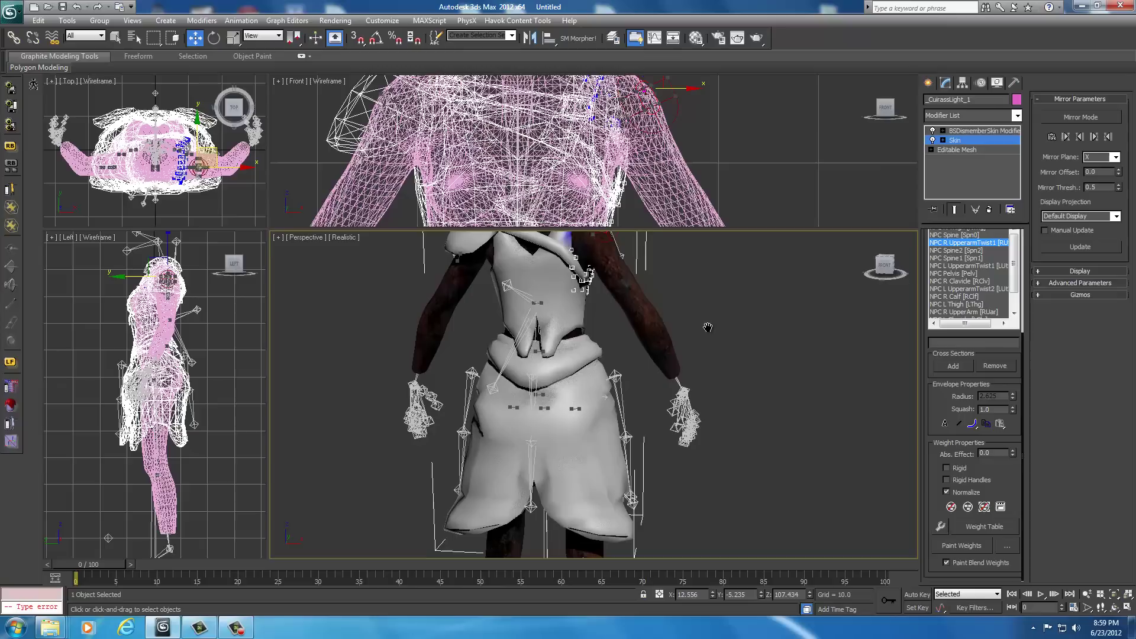
scroll(706, 375, up, 3)
middle_drag(706, 370, 726, 338)
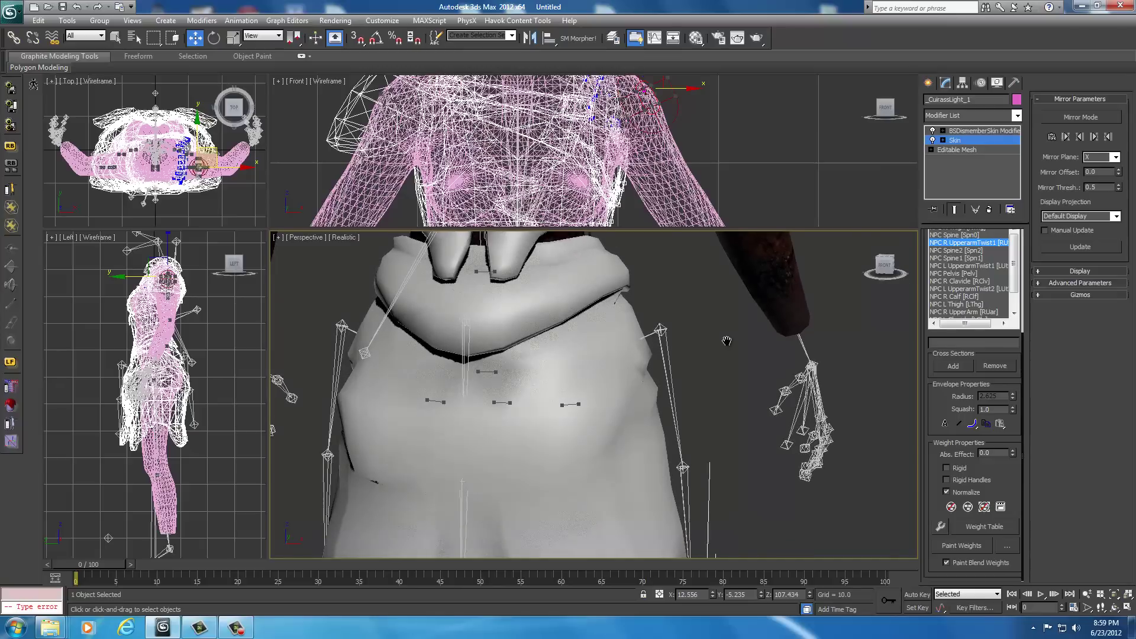
scroll(727, 342, down, 3)
middle_drag(673, 288, 641, 354)
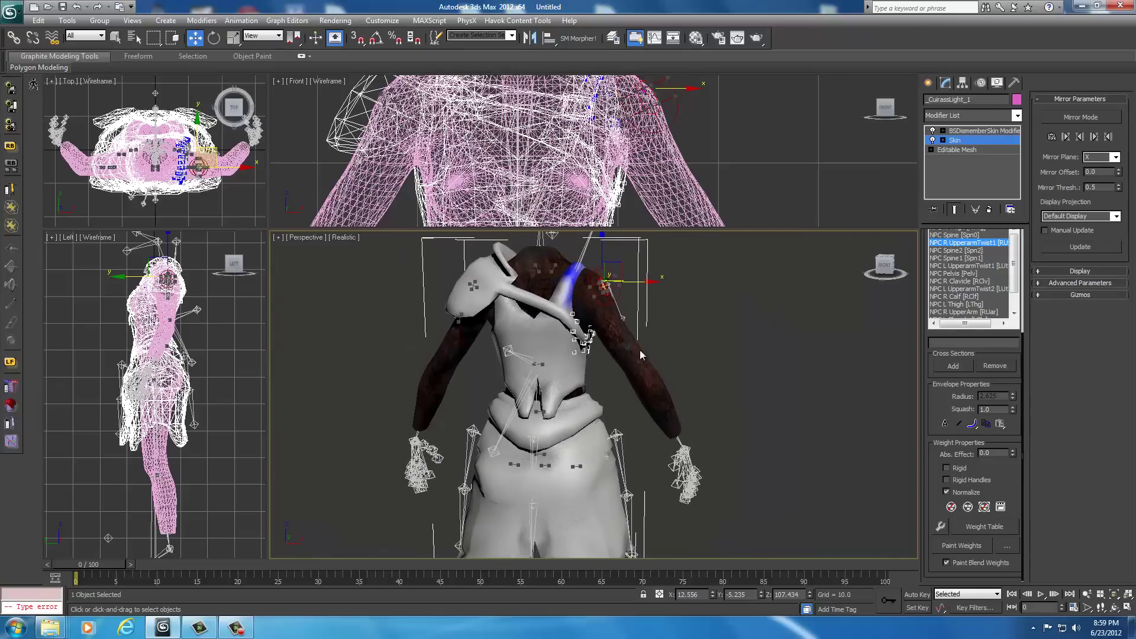
scroll(691, 349, up, 4)
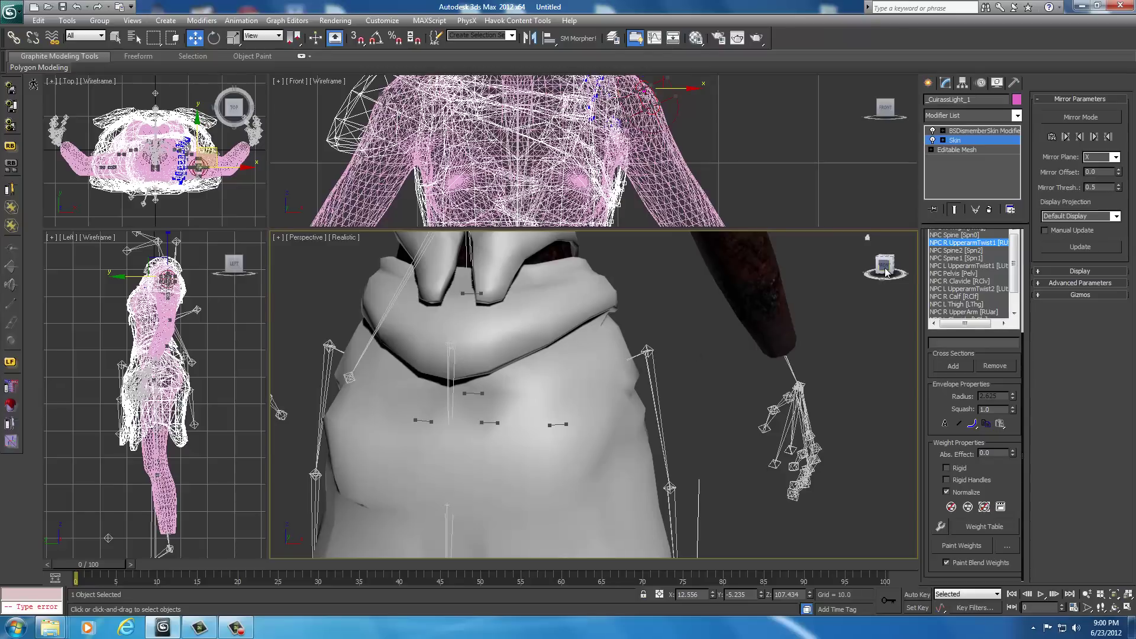
drag(886, 271, 685, 271)
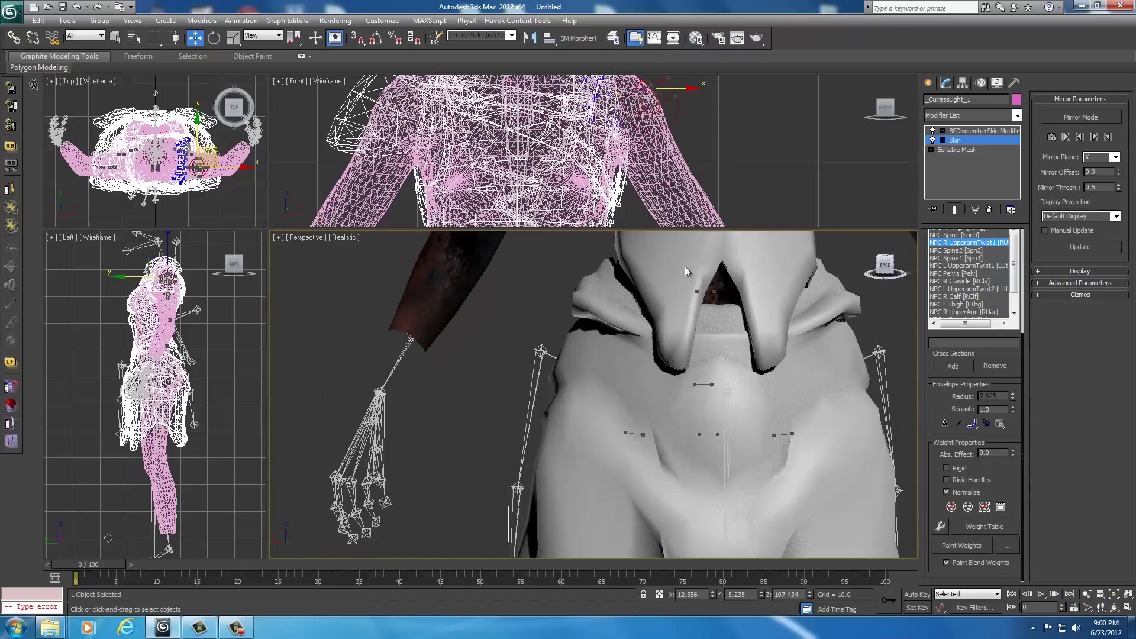
scroll(714, 382, down, 2)
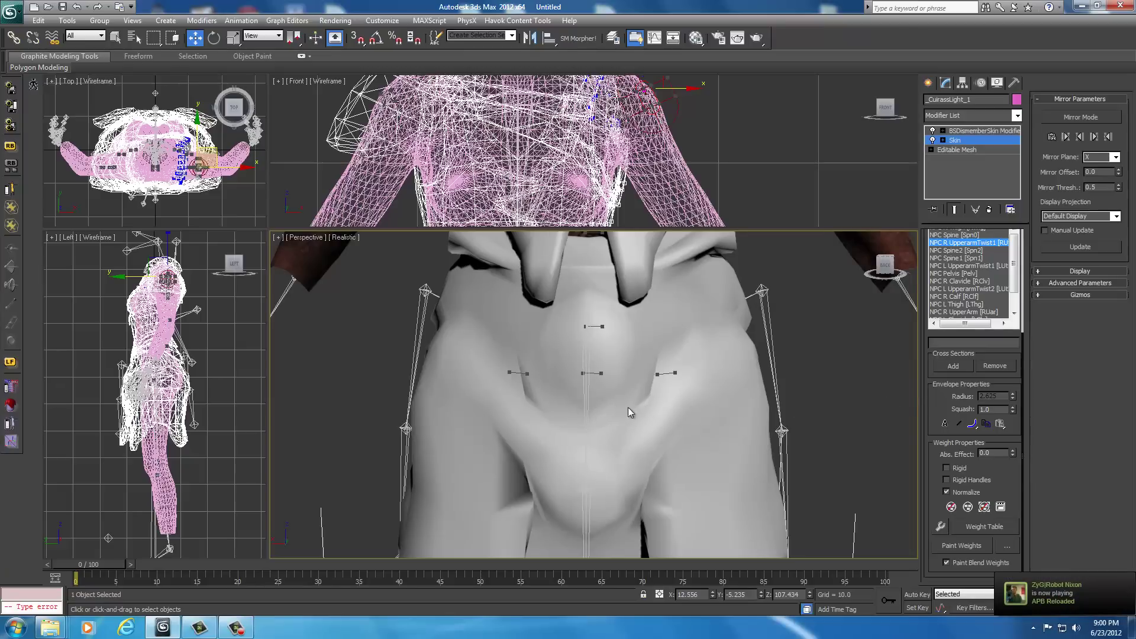
scroll(627, 407, down, 5)
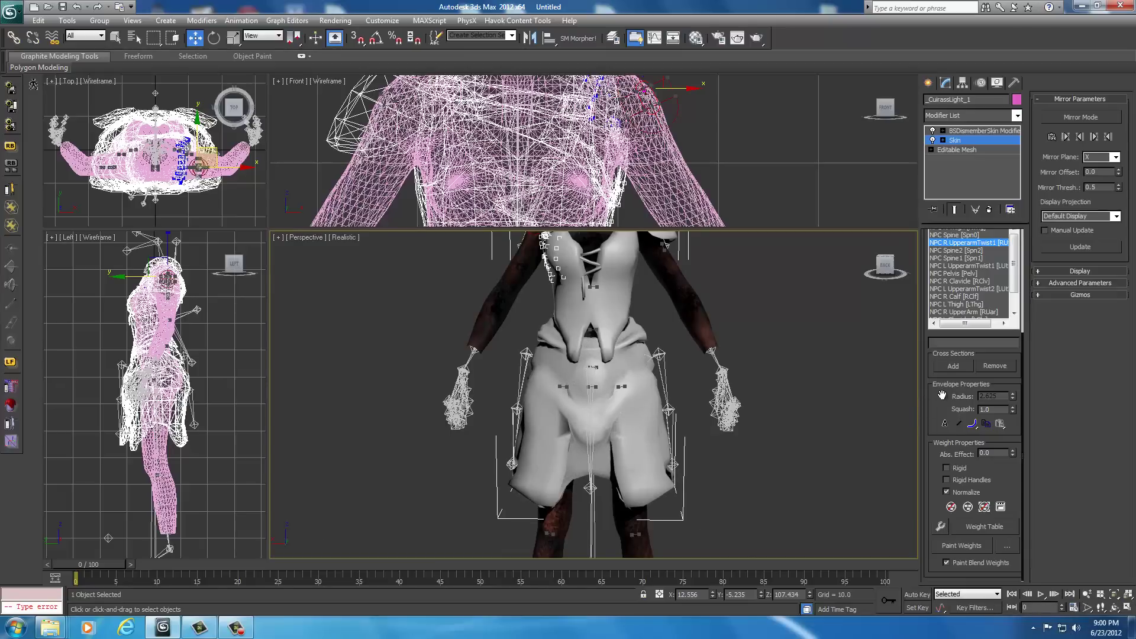
scroll(942, 395, up, 5)
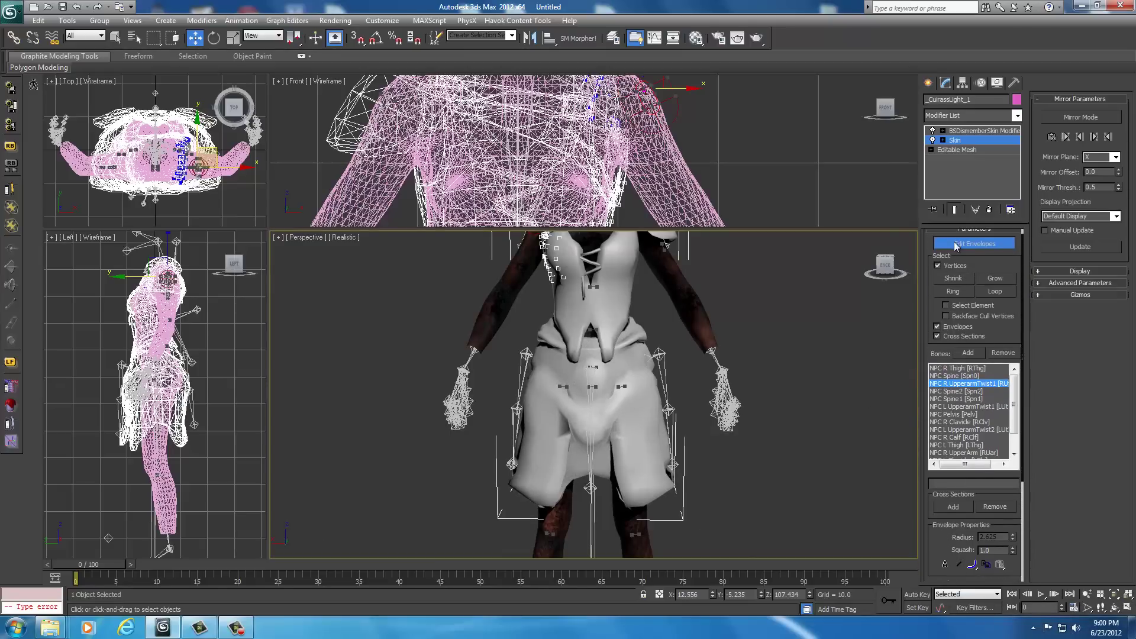
click(956, 244)
scroll(733, 392, up, 2)
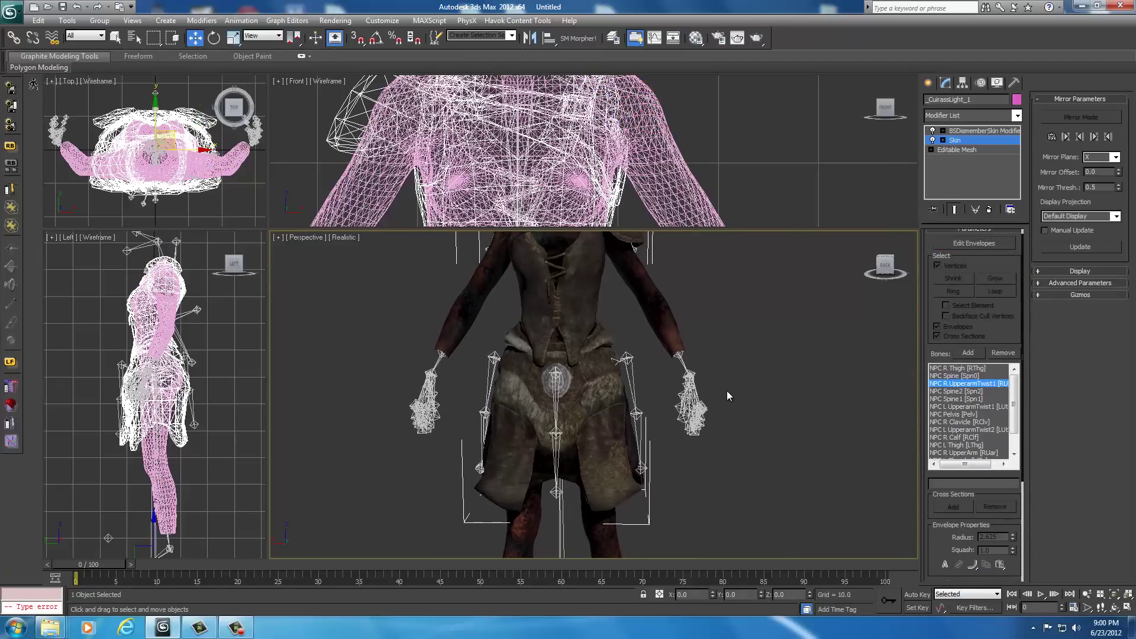
scroll(726, 395, up, 5)
scroll(727, 391, down, 3)
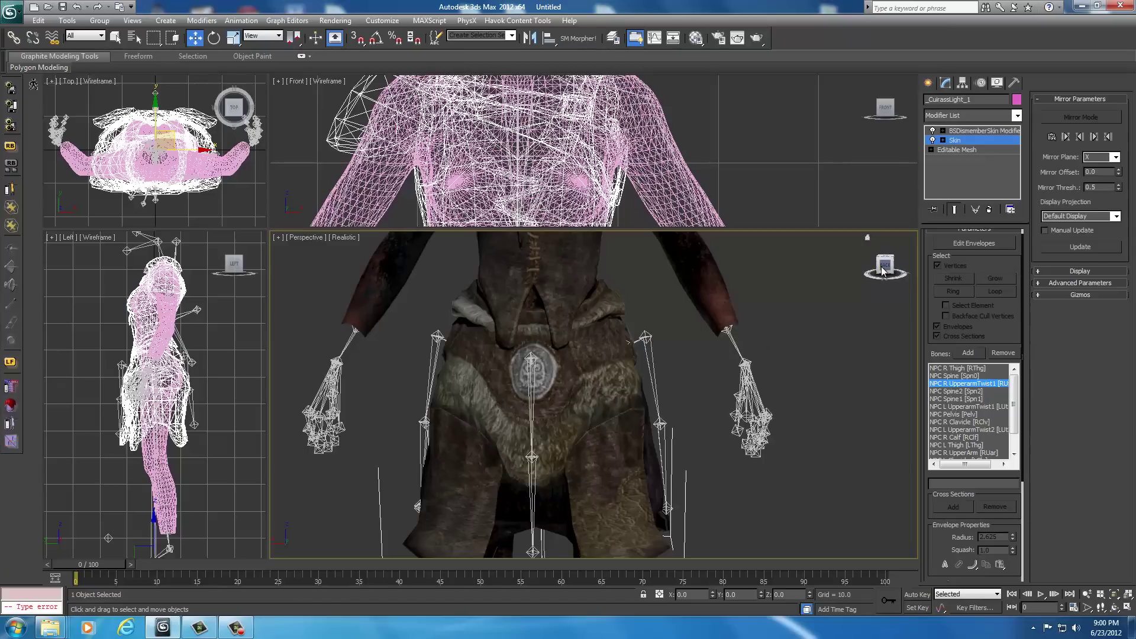
drag(885, 265, 878, 261)
scroll(742, 392, up, 4)
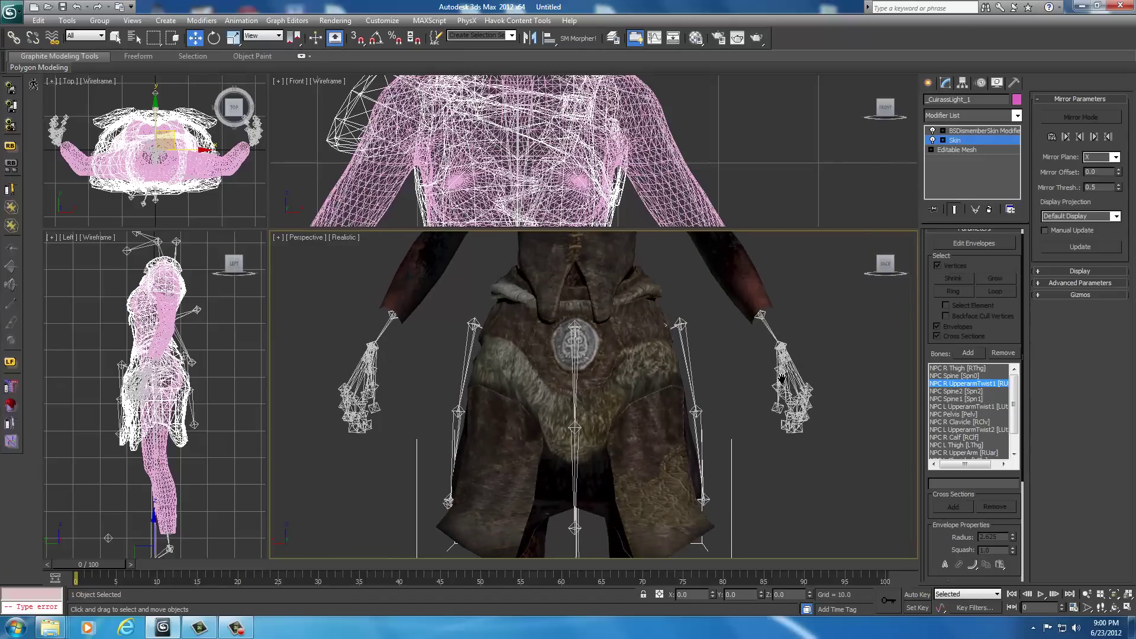
scroll(754, 381, down, 8)
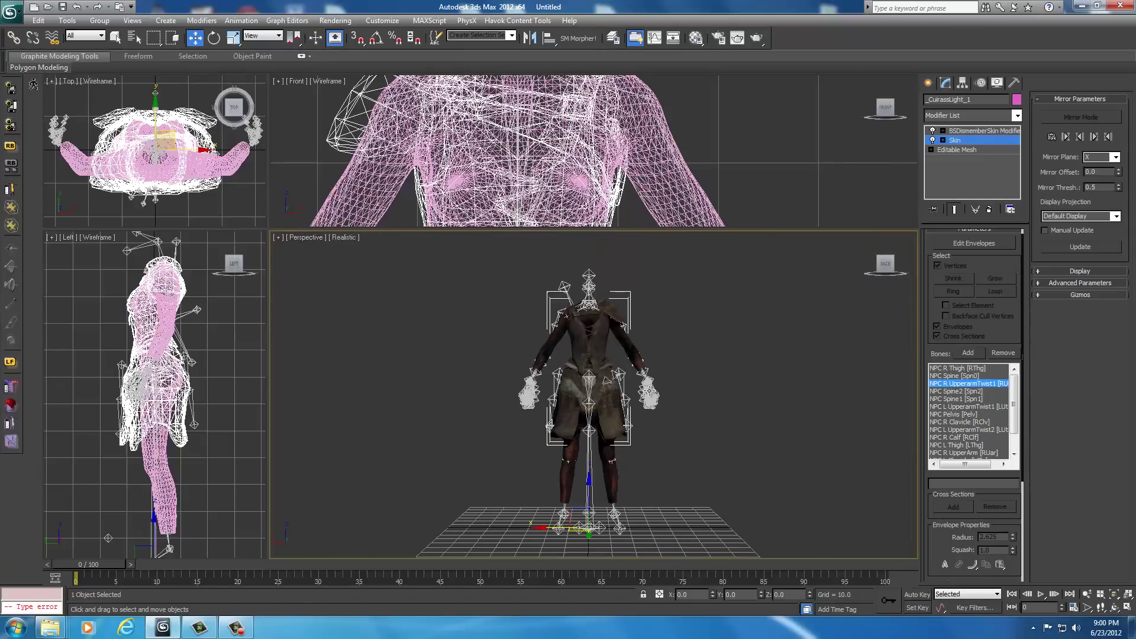
scroll(673, 408, up, 3)
scroll(682, 364, up, 4)
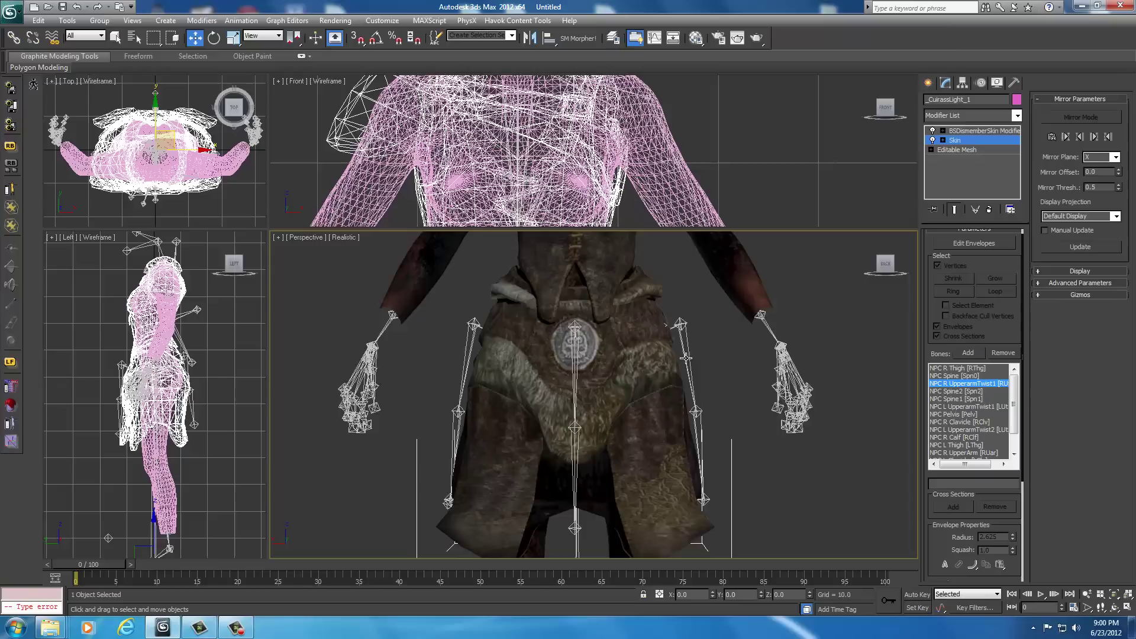
middle_drag(681, 365, 684, 387)
scroll(684, 387, up, 2)
scroll(684, 387, down, 3)
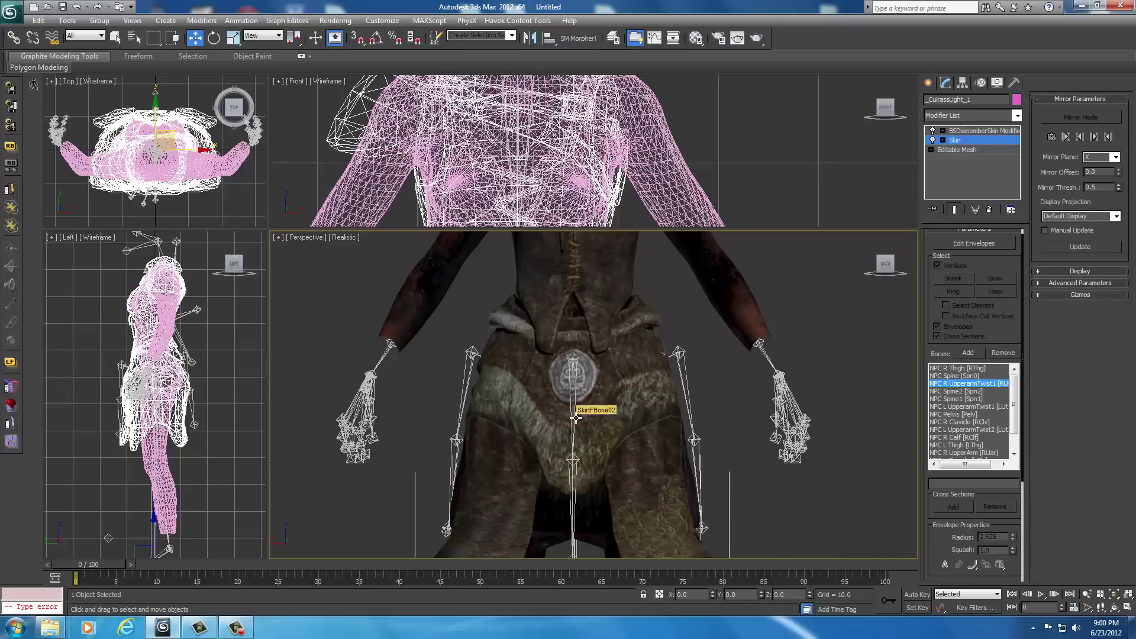
middle_drag(617, 454, 606, 327)
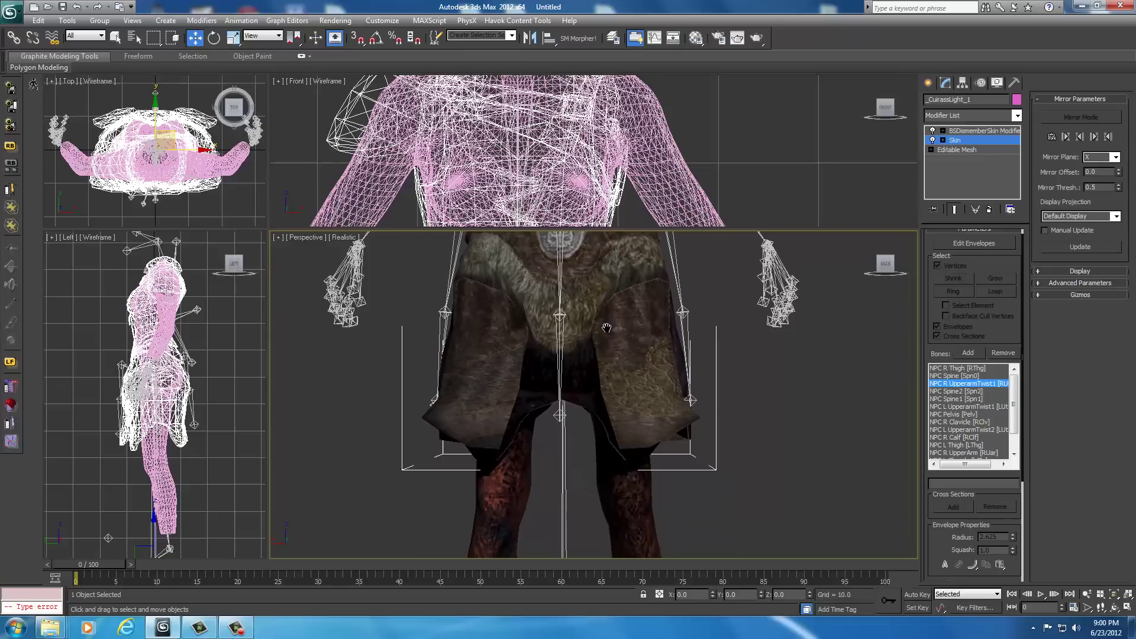
middle_drag(606, 331, 611, 431)
scroll(611, 430, down, 6)
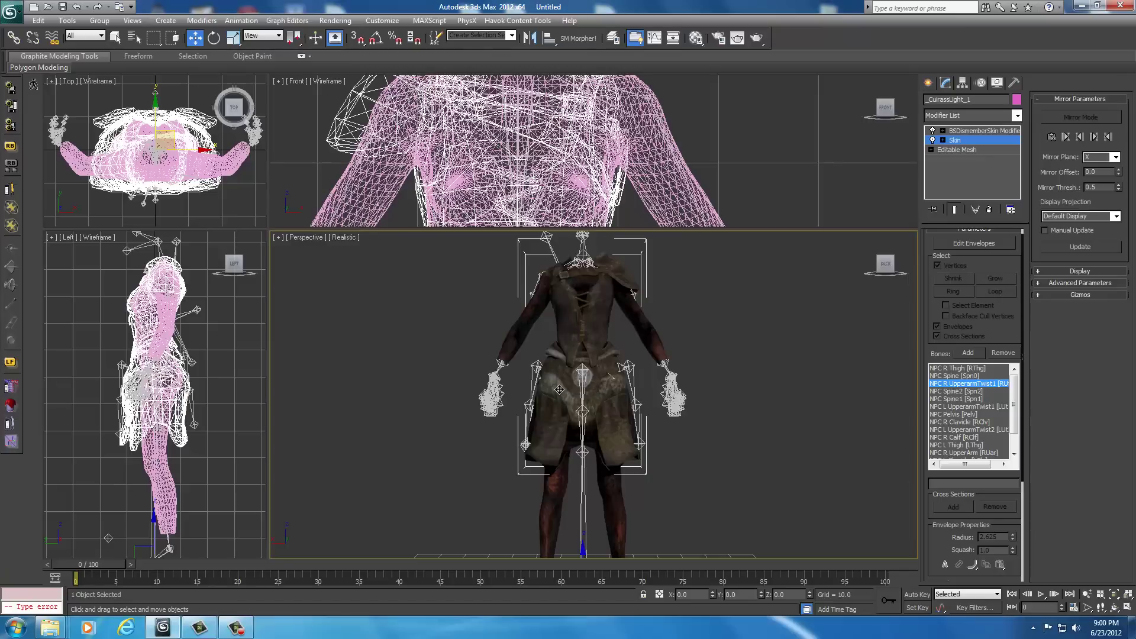
scroll(947, 536, down, 5)
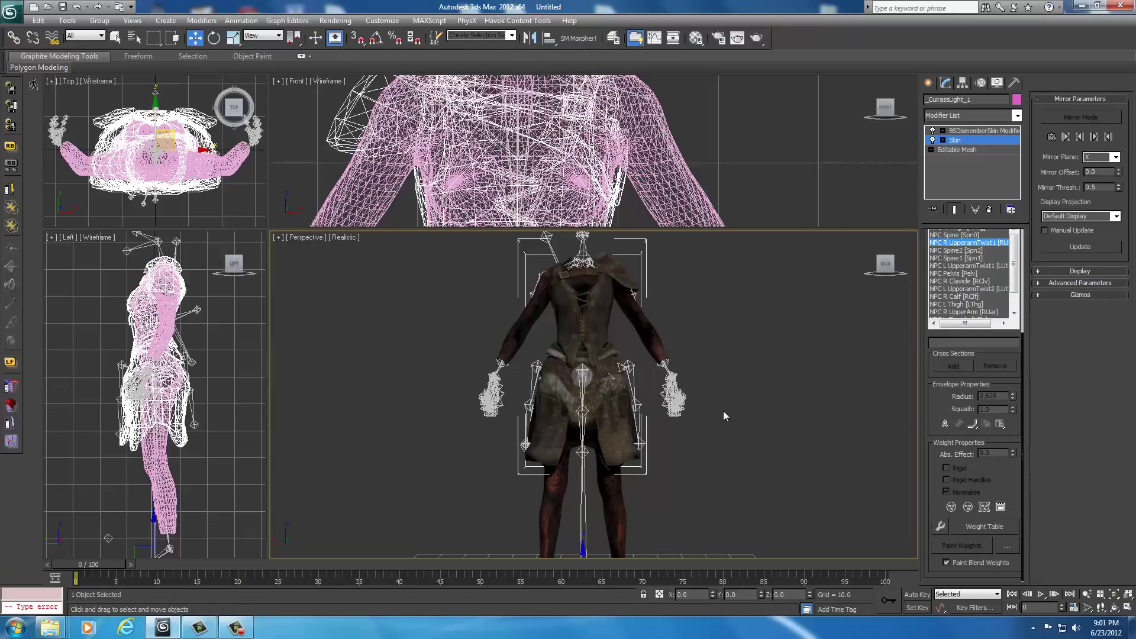
middle_drag(716, 459, 699, 437)
scroll(704, 434, up, 5)
scroll(706, 435, down, 5)
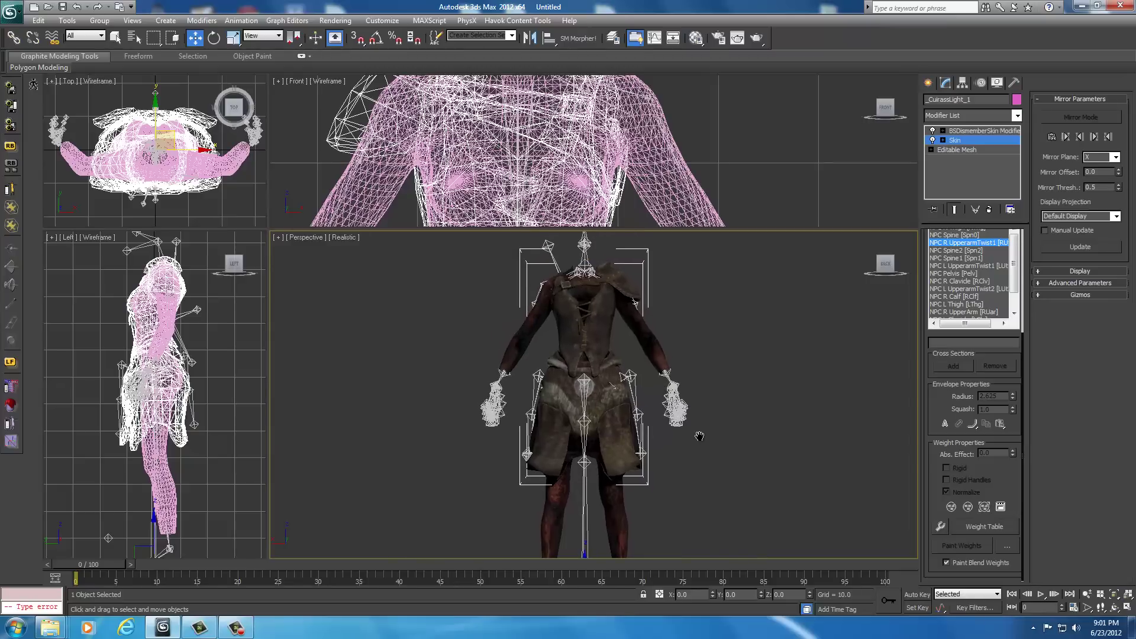
scroll(699, 436, up, 2)
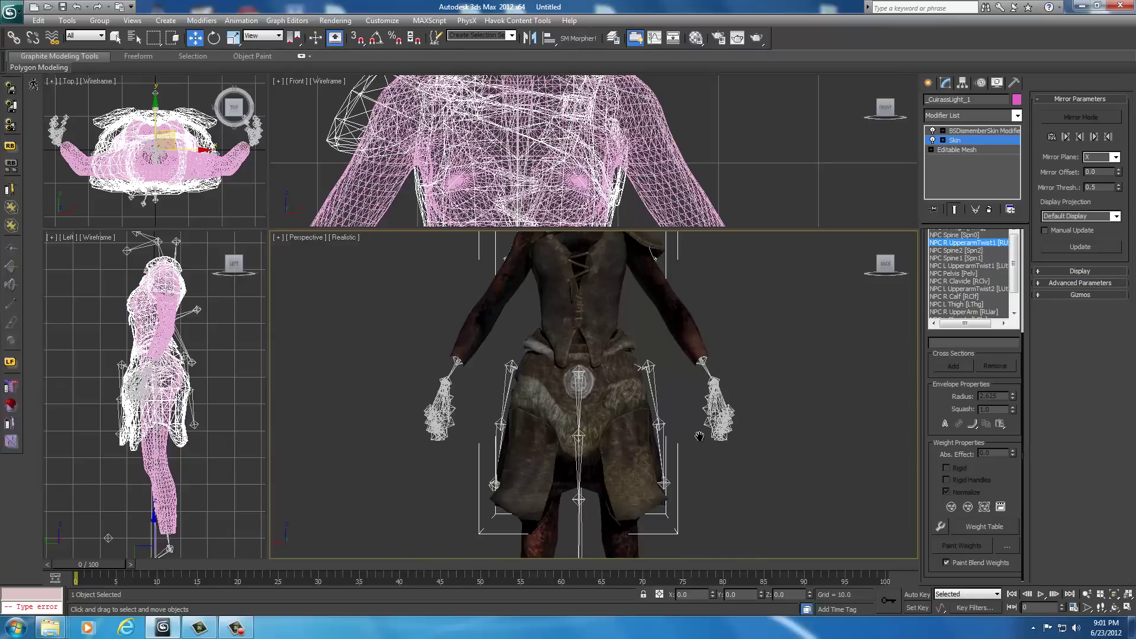
scroll(700, 436, down, 2)
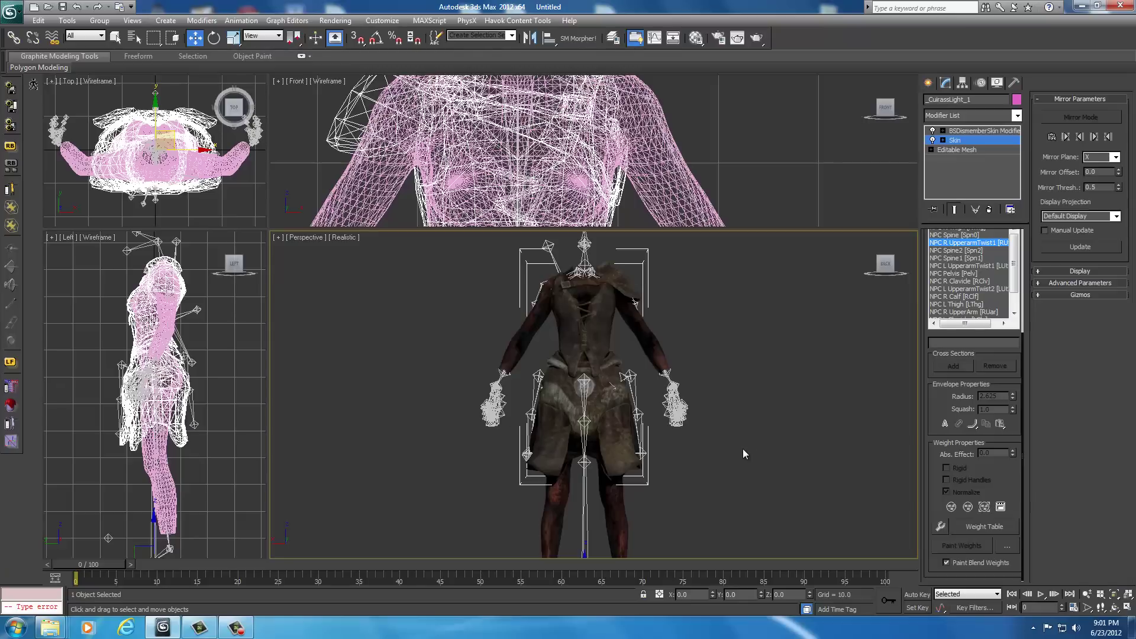
scroll(743, 448, up, 2)
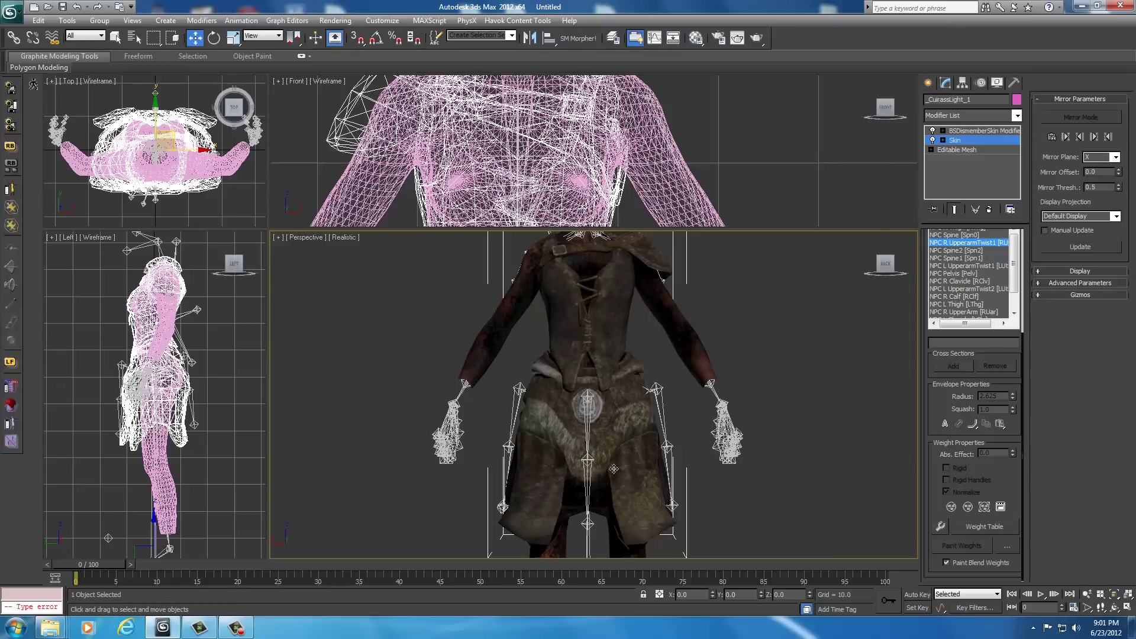
middle_drag(636, 467, 631, 466)
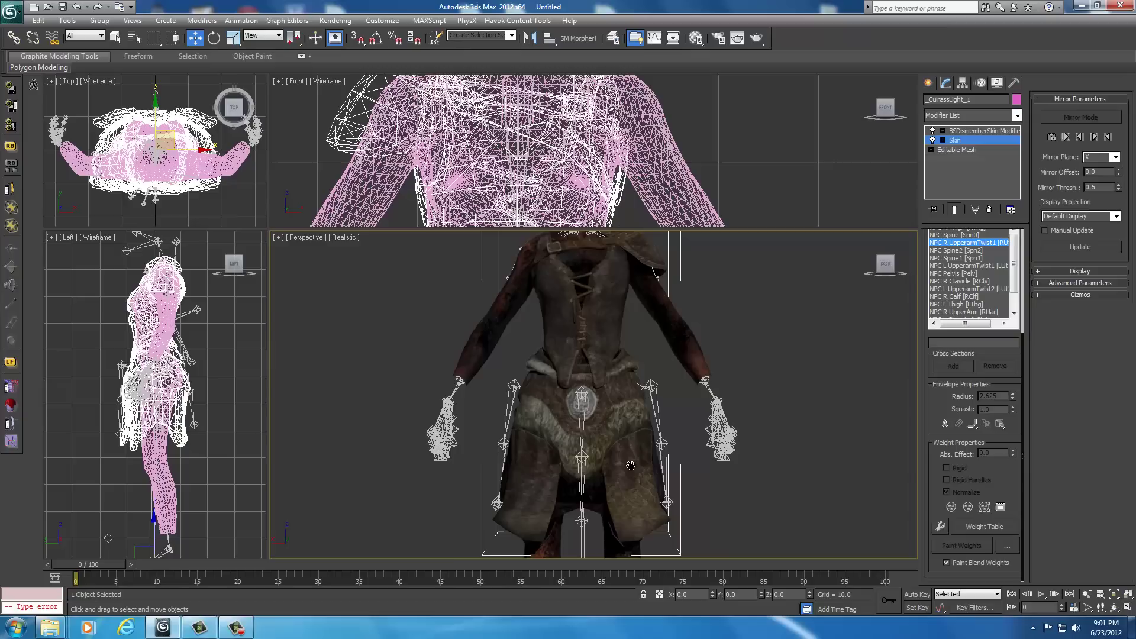
scroll(630, 466, up, 4)
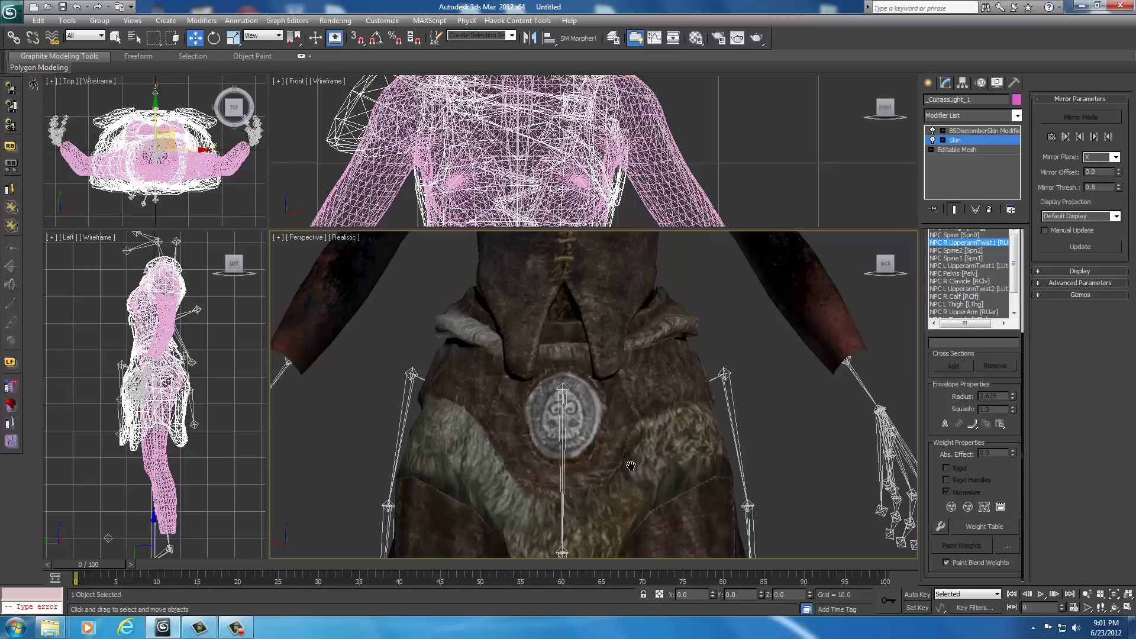
scroll(629, 466, down, 5)
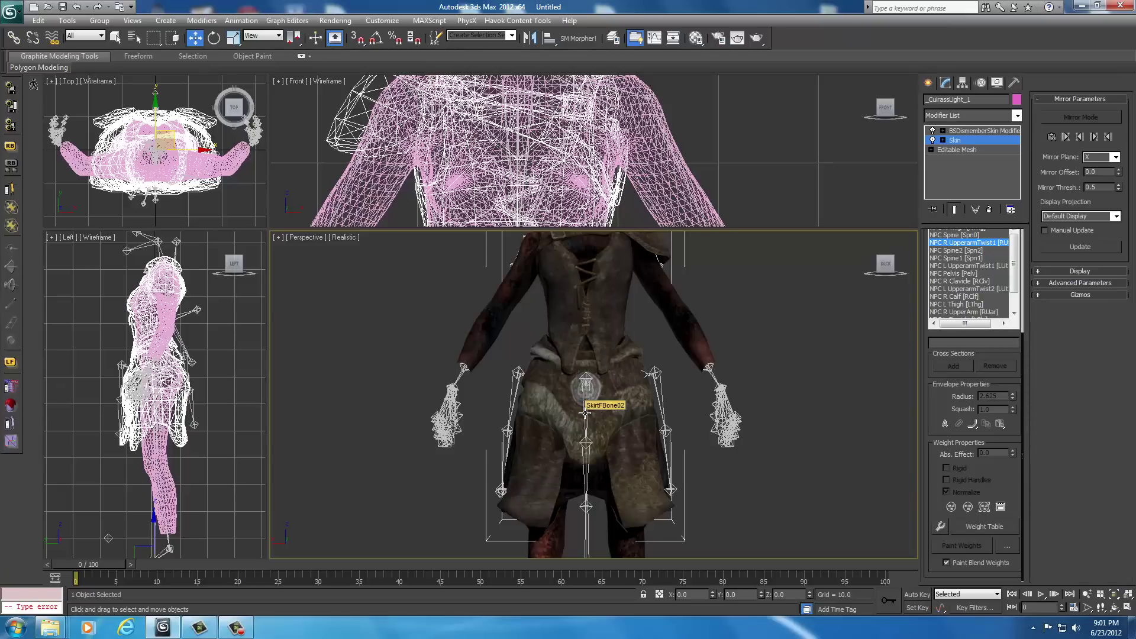
mouse_move(882, 271)
mouse_down()
mouse_move(825, 233)
mouse_move(861, 234)
mouse_move(829, 243)
mouse_move(885, 232)
mouse_move(873, 554)
mouse_move(839, 258)
mouse_move(889, 272)
mouse_up()
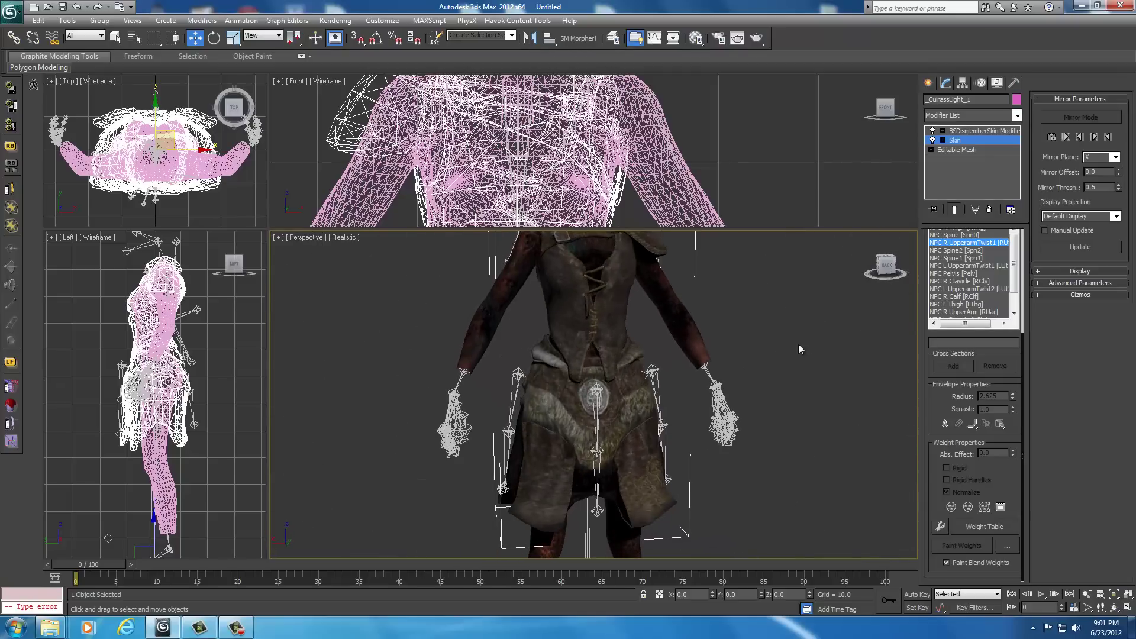
middle_drag(780, 348, 775, 417)
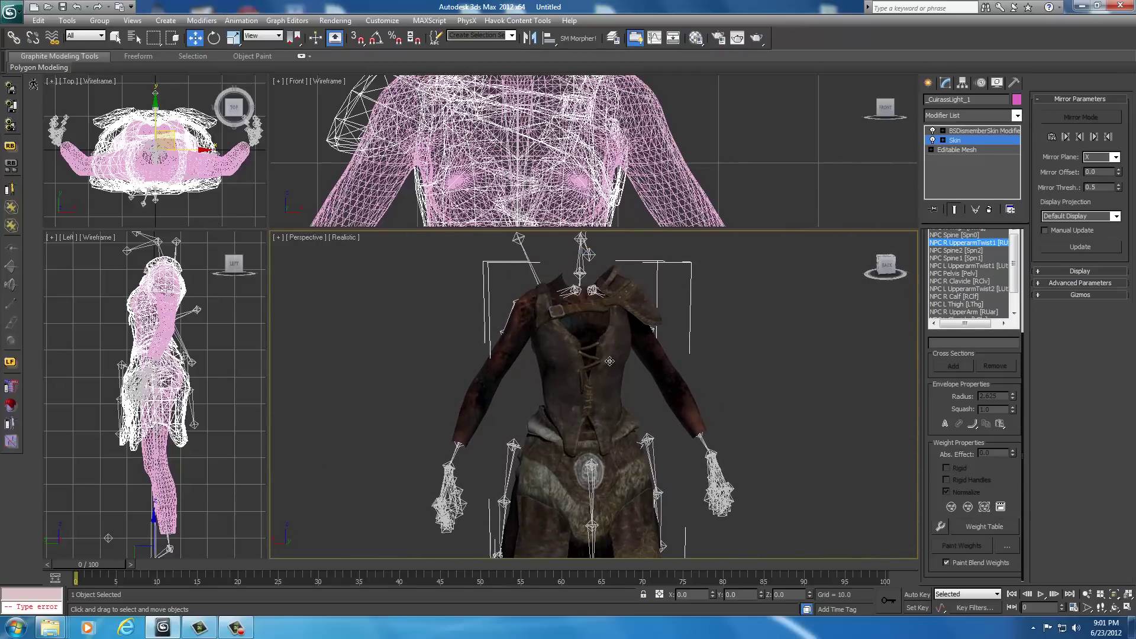
click(851, 264)
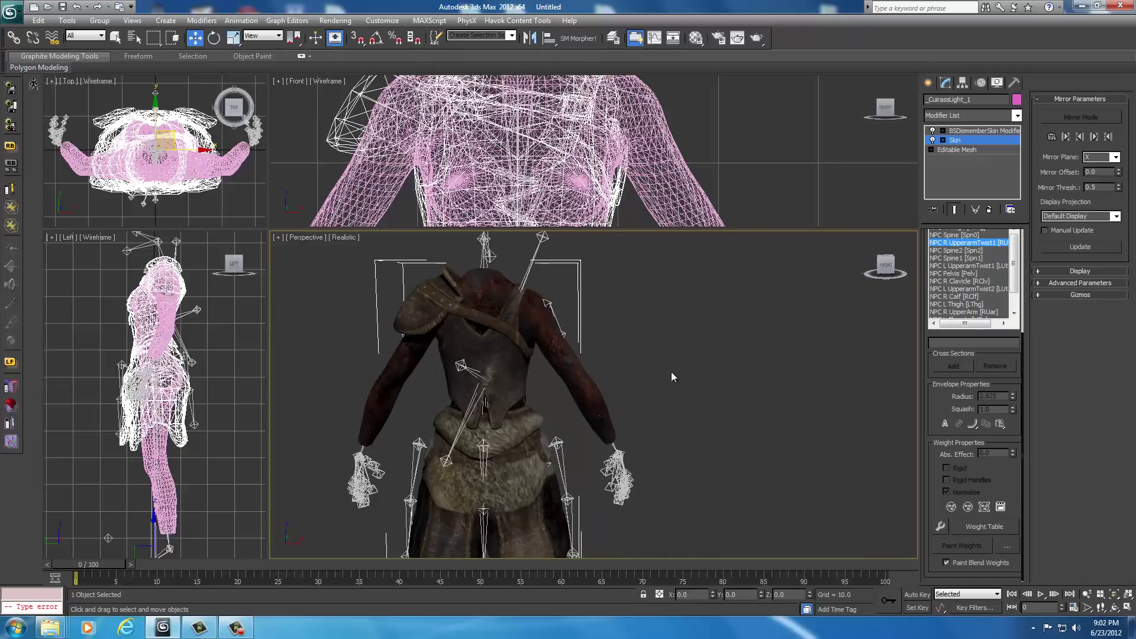
middle_drag(671, 372, 759, 343)
scroll(759, 344, down, 3)
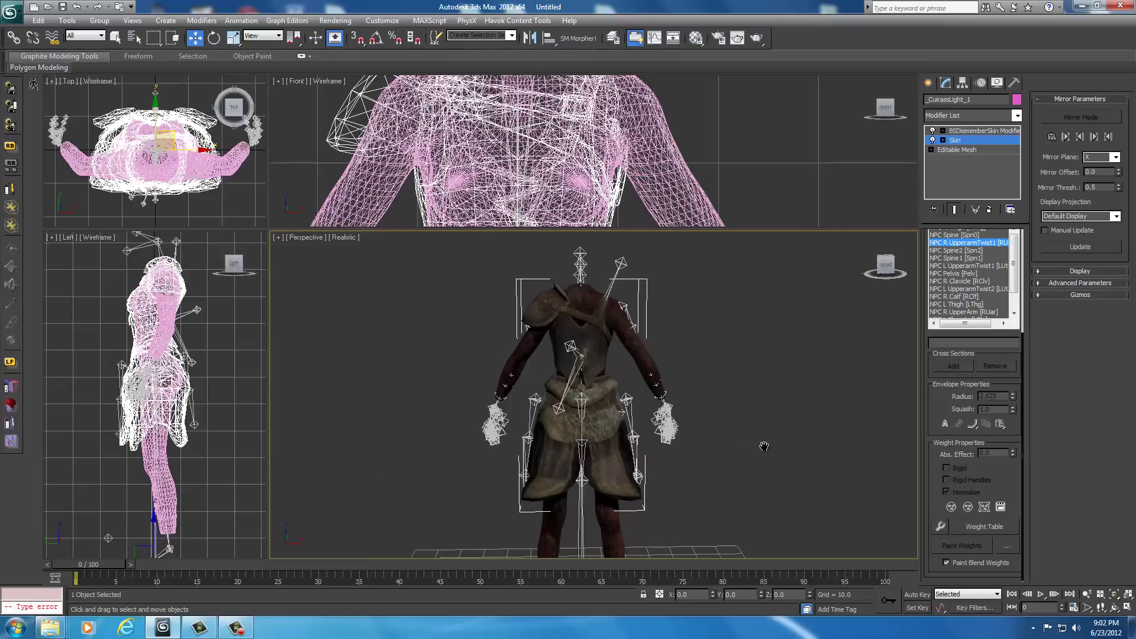
mouse_move(763, 446)
middle_down()
mouse_move(756, 358)
mouse_move(758, 441)
middle_up()
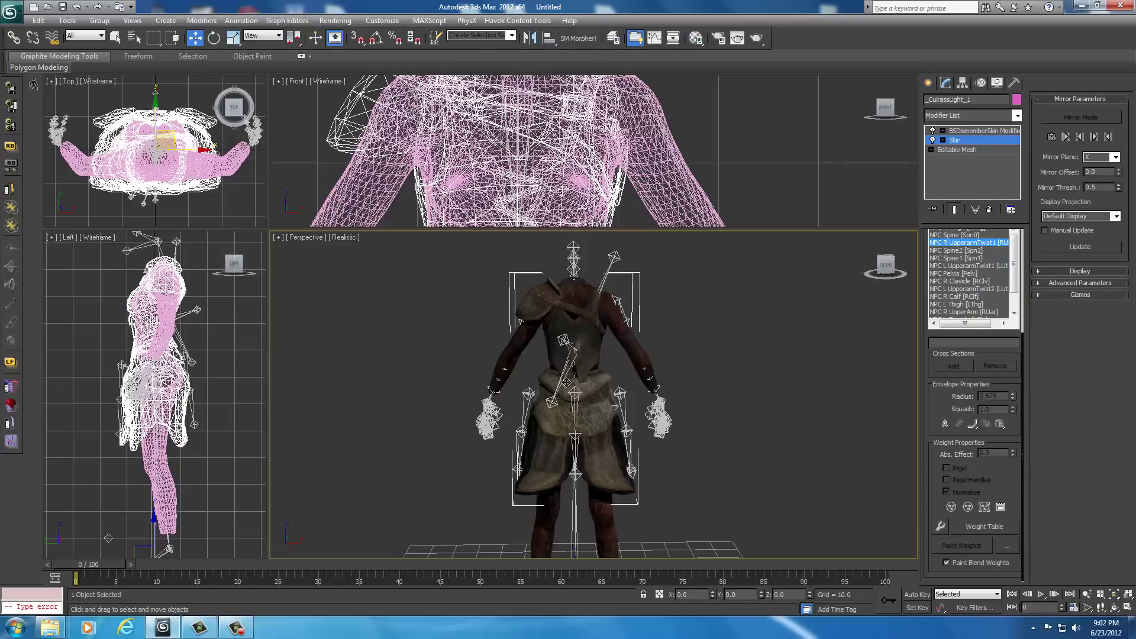
middle_drag(687, 381, 687, 417)
scroll(686, 418, up, 3)
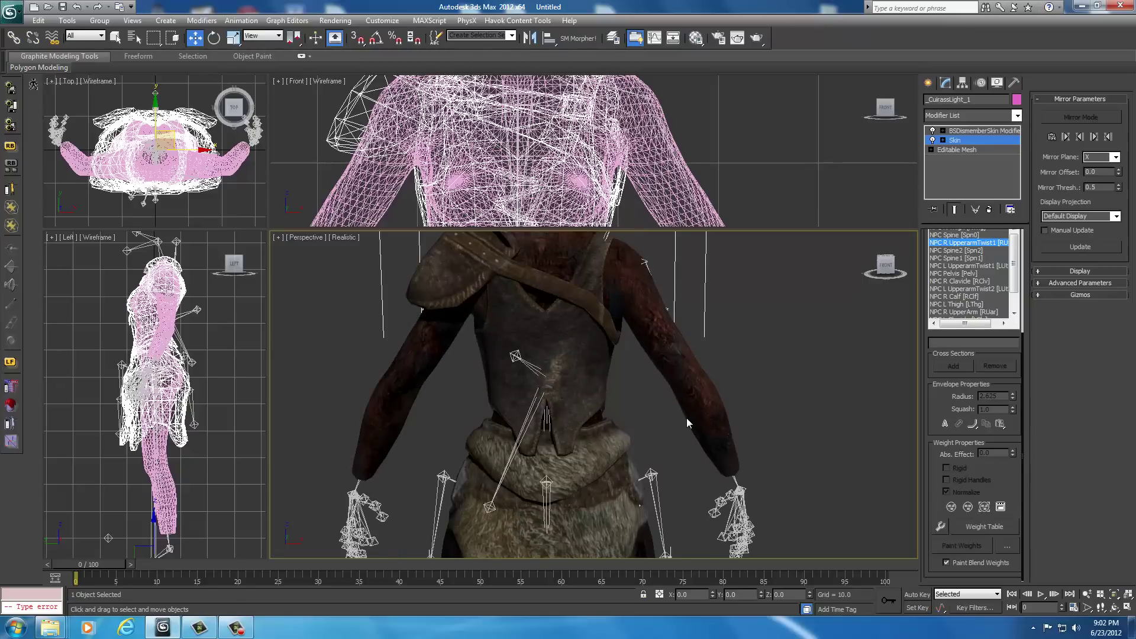
scroll(686, 418, down, 3)
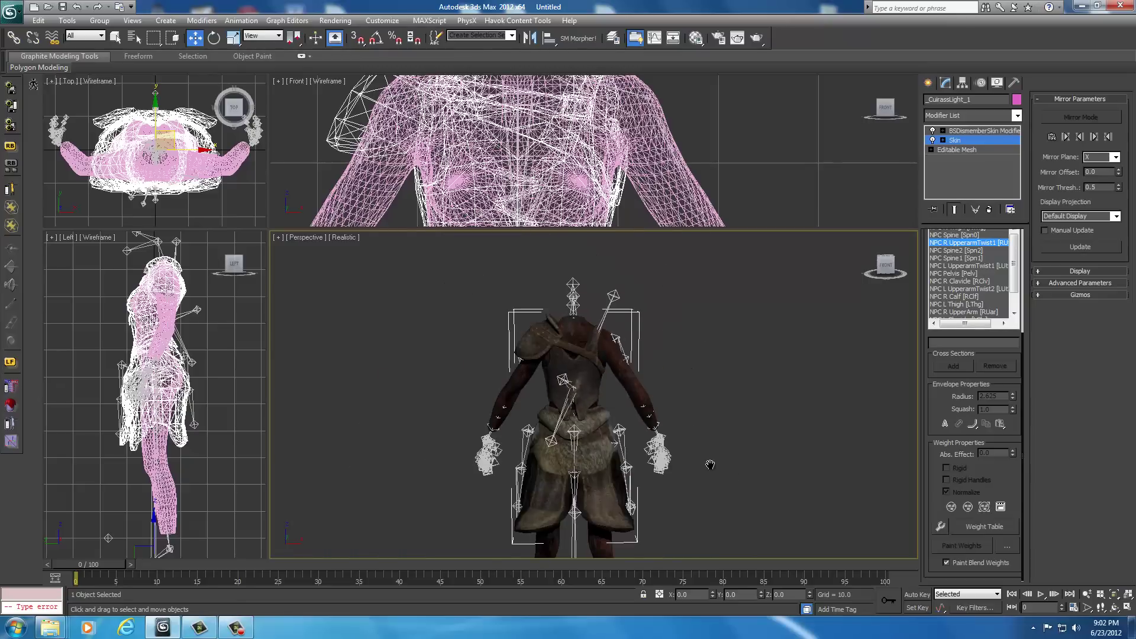
middle_drag(711, 462, 718, 426)
drag(894, 264, 678, 267)
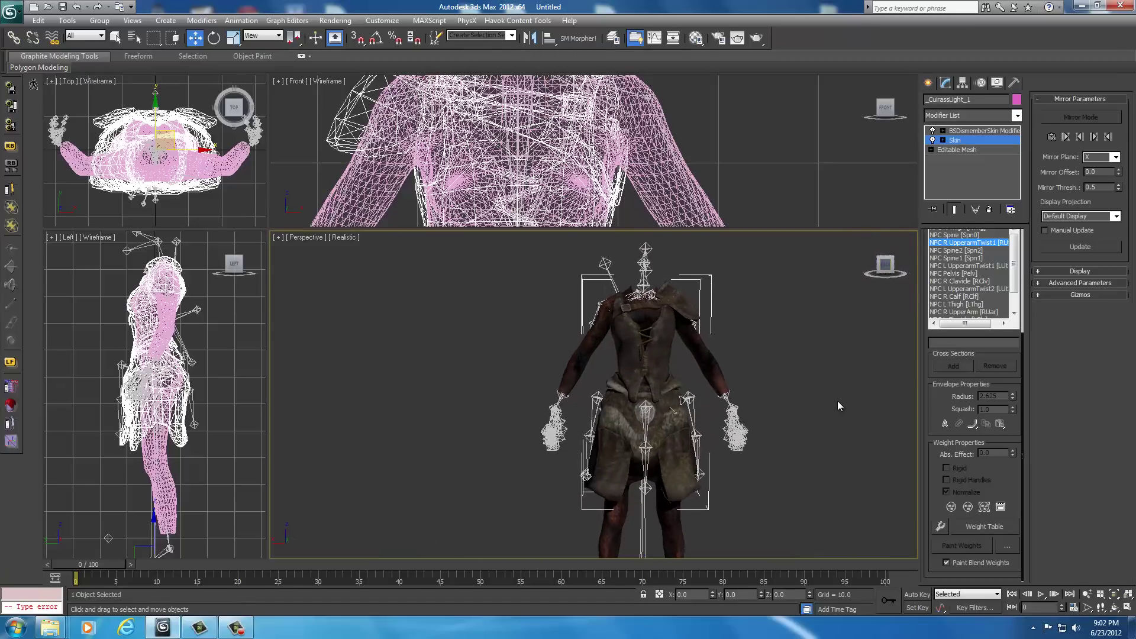
middle_drag(836, 400, 781, 395)
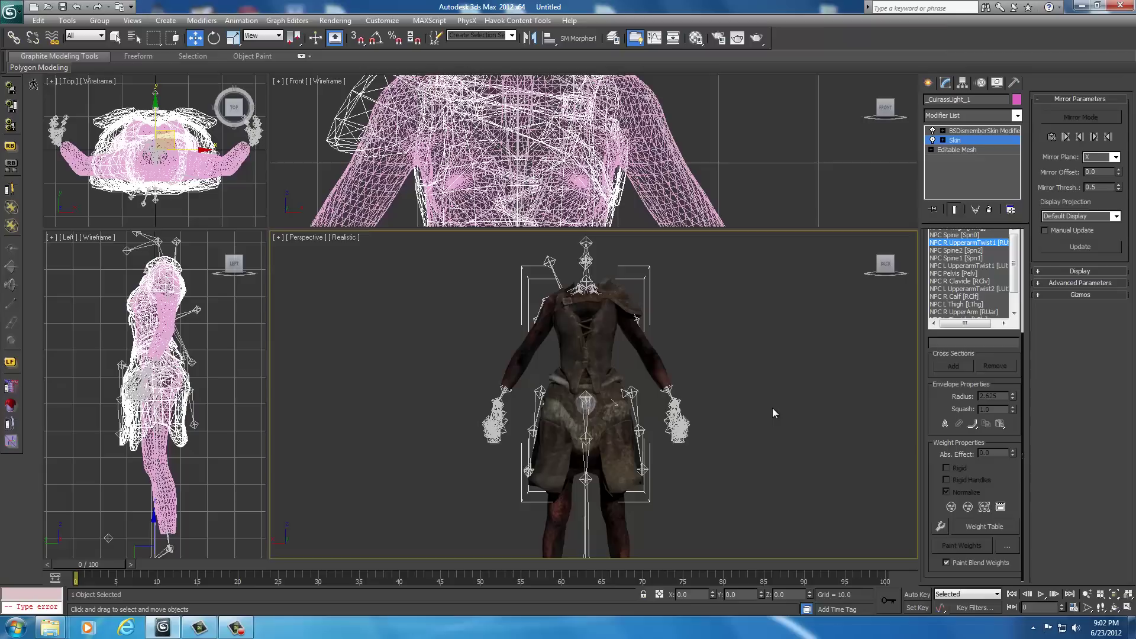
scroll(772, 407, down, 4)
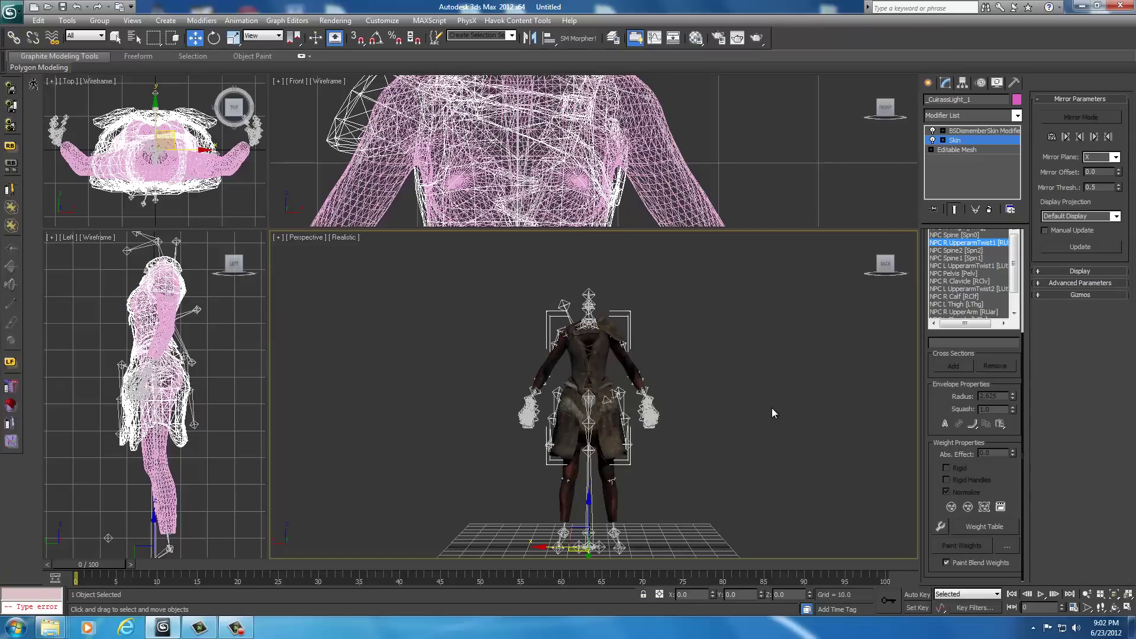
middle_drag(748, 417, 746, 408)
scroll(746, 408, up, 2)
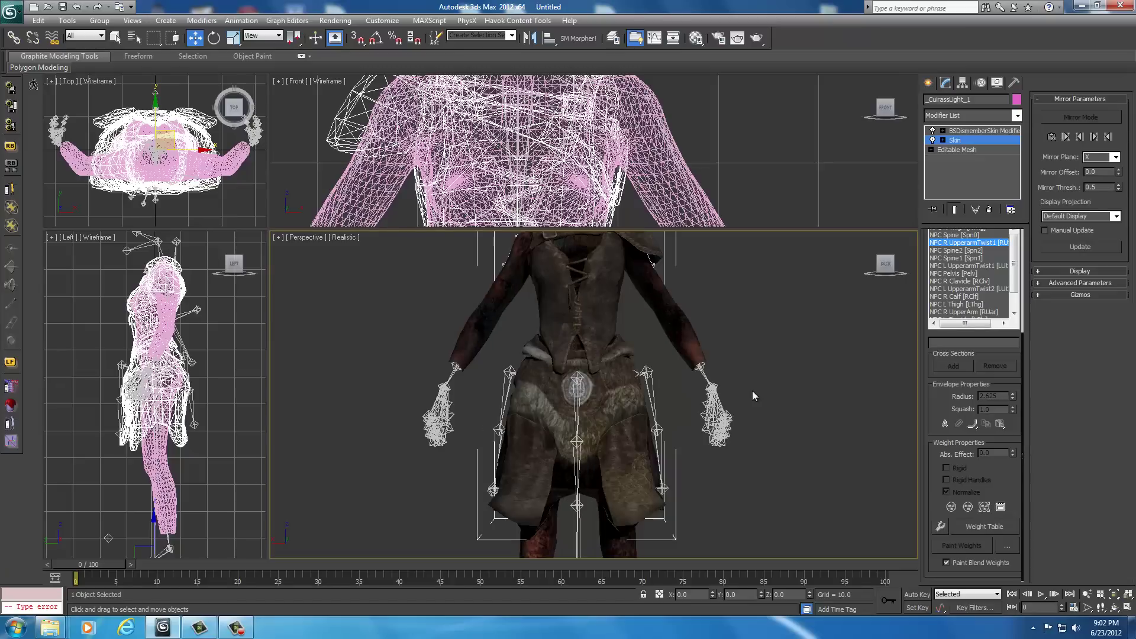
middle_drag(728, 388, 727, 408)
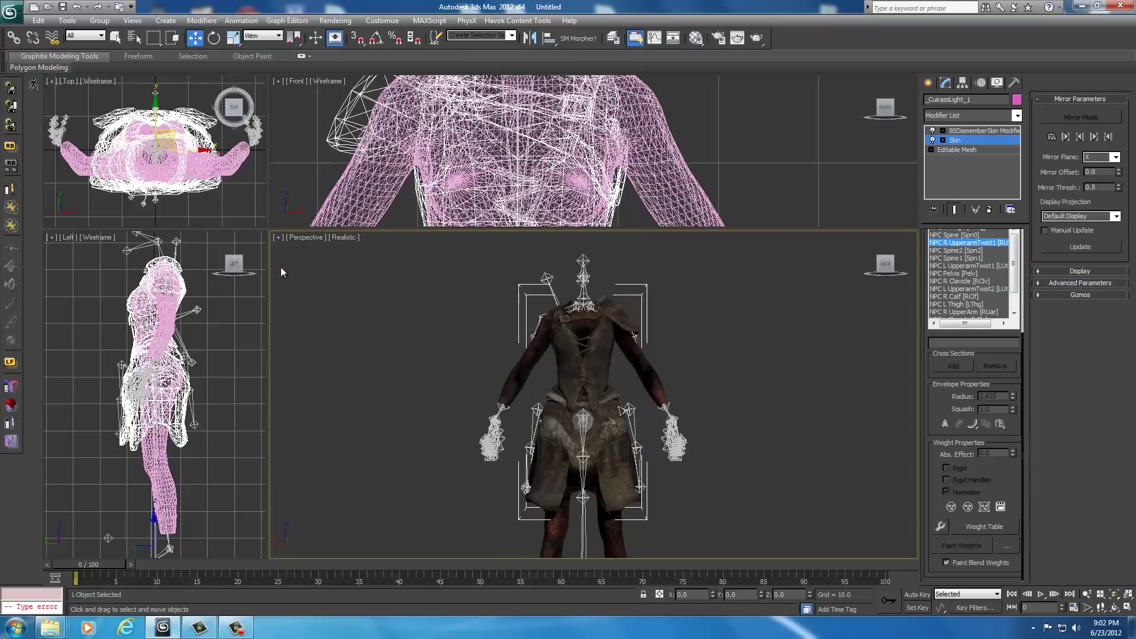
Step: Start an export and browse to UNP Custom Armors > data > meshes > armor > hide > f
click(9, 13)
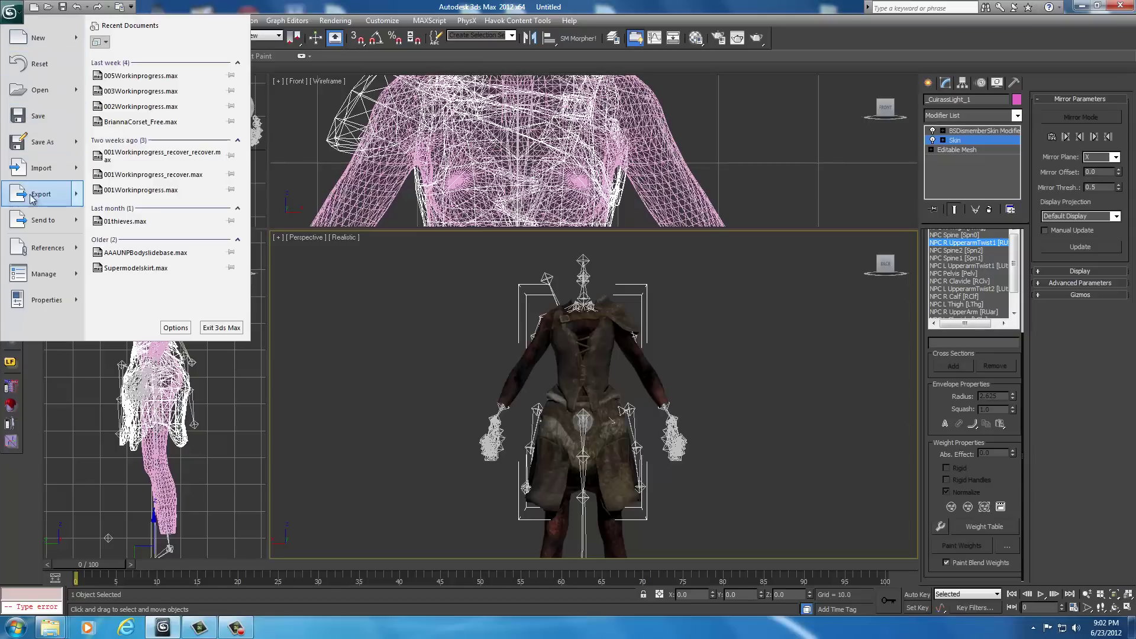
click(34, 202)
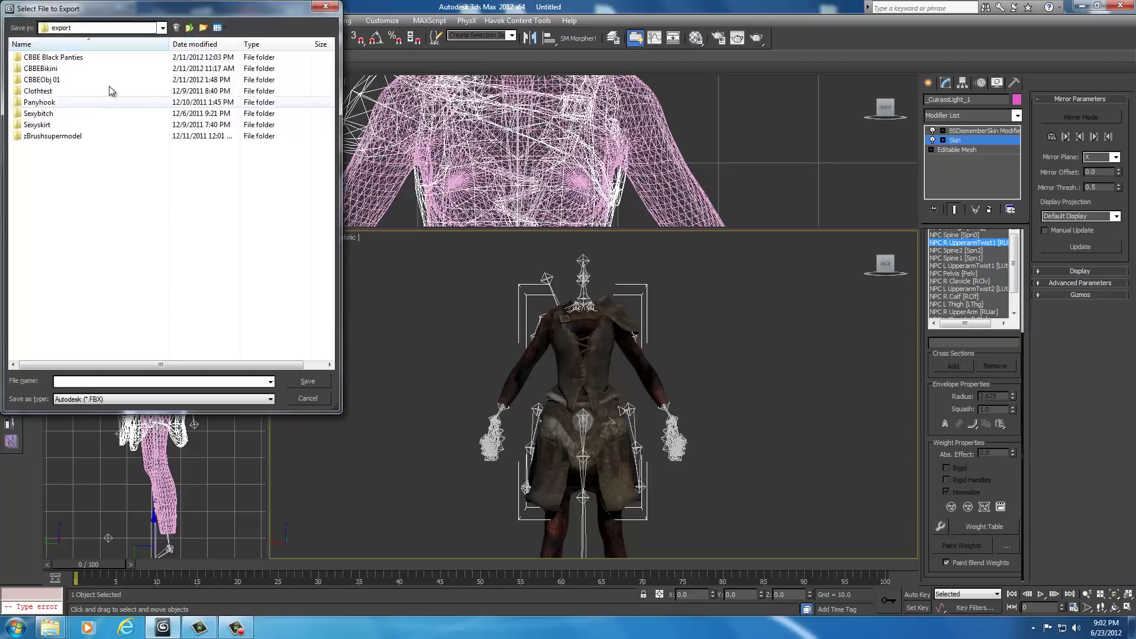
click(161, 28)
scroll(85, 220, down, 3)
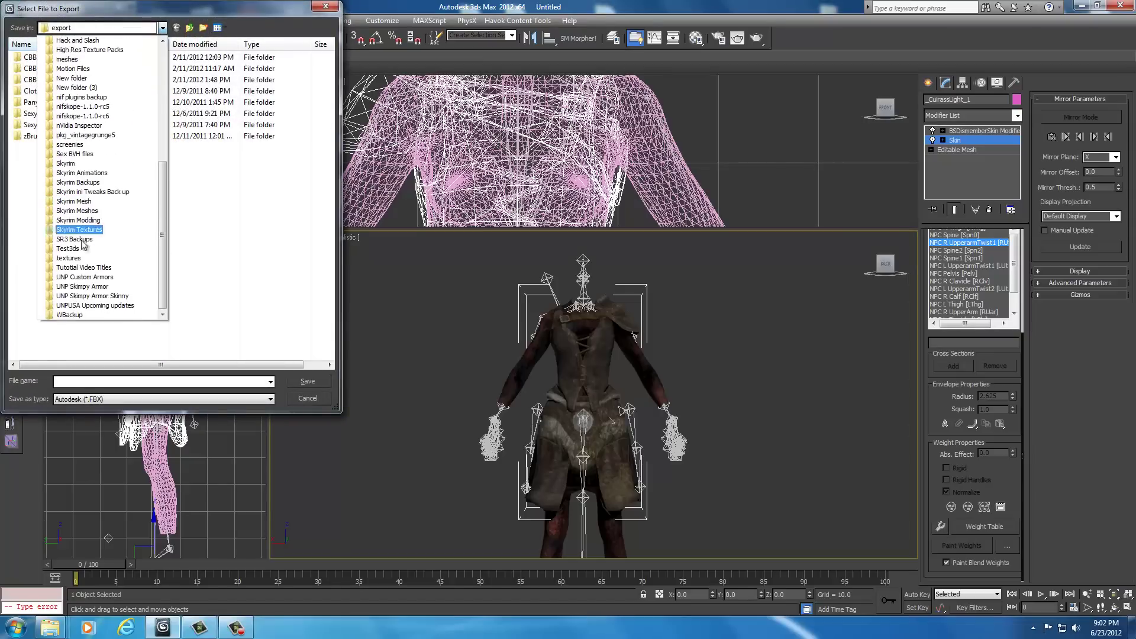
click(79, 282)
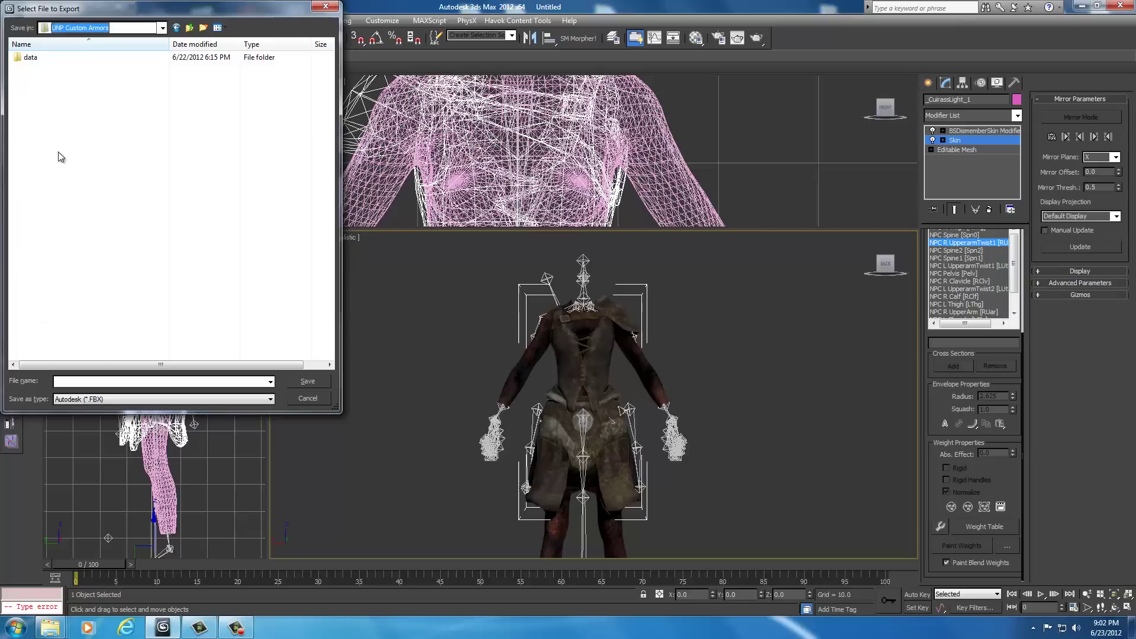
double_click(31, 57)
click(33, 59)
double_click(34, 59)
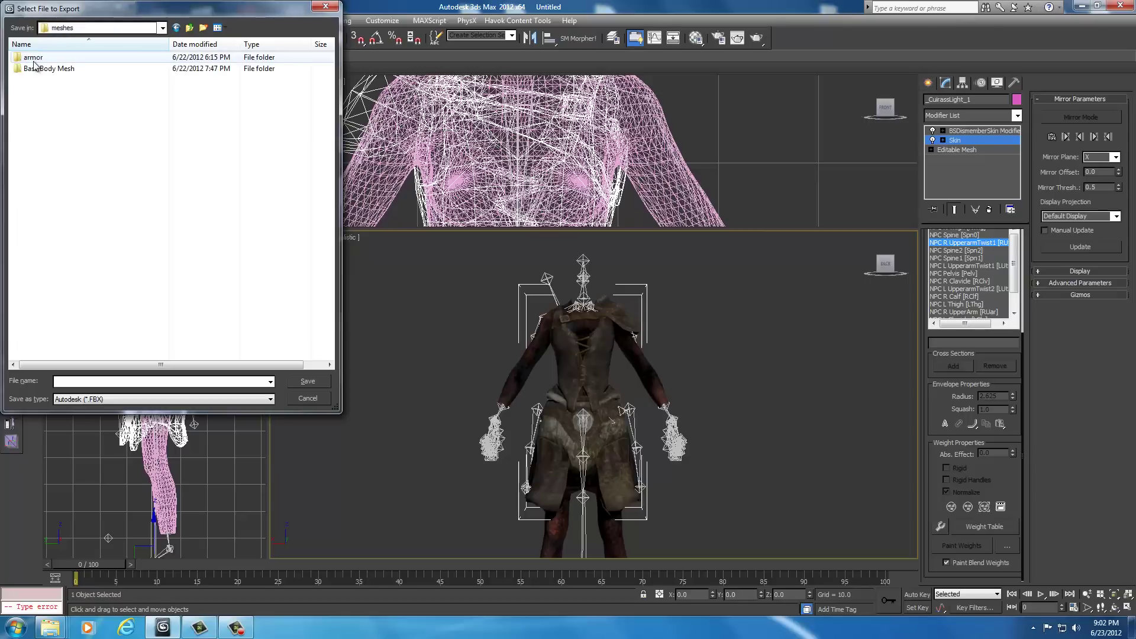
double_click(34, 59)
double_click(34, 59)
double_click(27, 57)
Step: Create a new folder named Test3 in the f folder
right_click(42, 97)
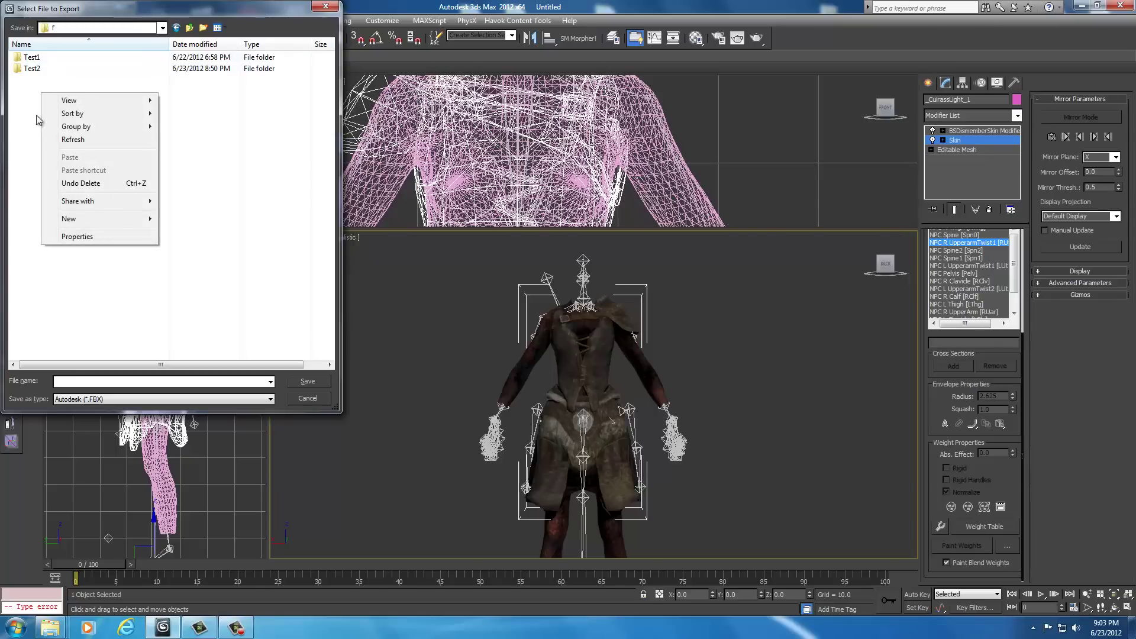
mouse_move(69, 220)
click(180, 219)
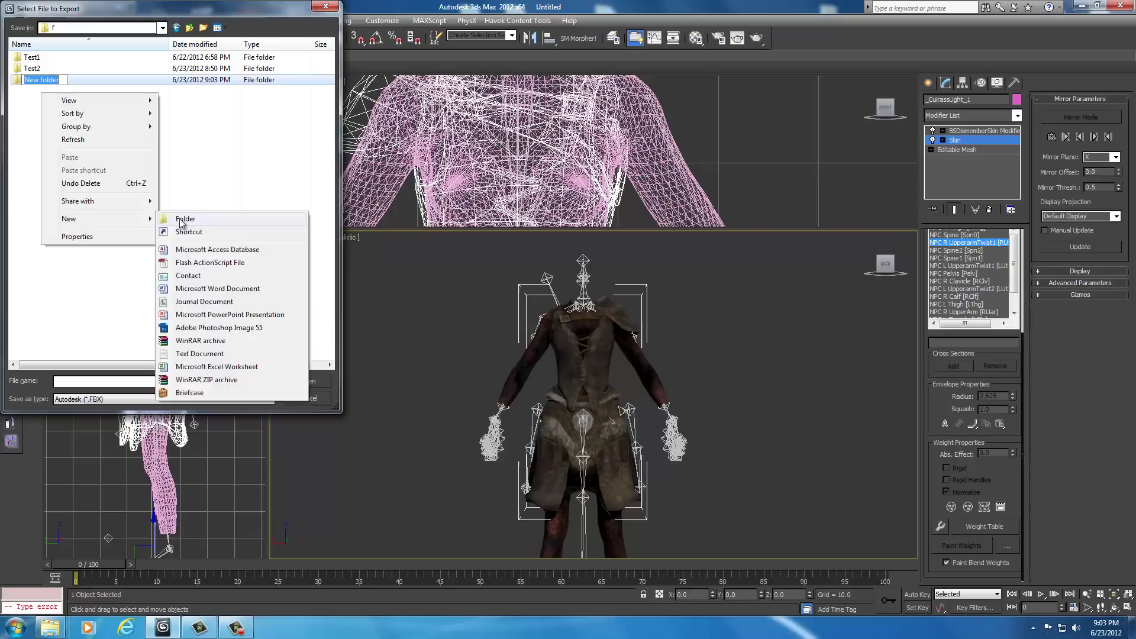
text(Tes)
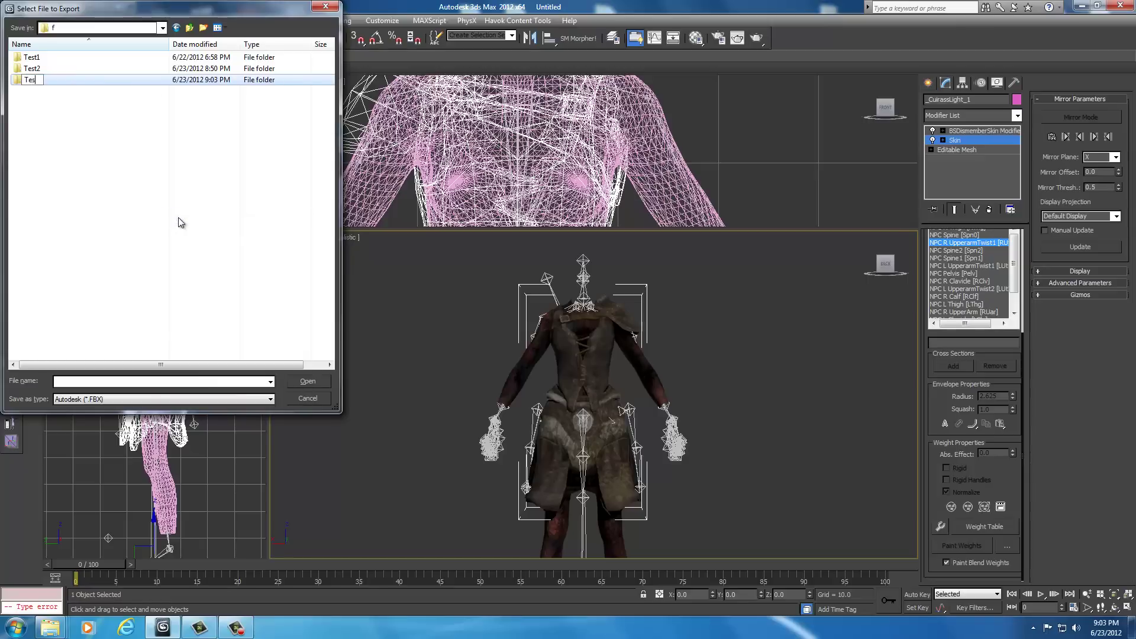
text(r)
key(BackSpace)
text(t3)
key(Return)
Step: Export the cuirass as cuirasslight_0.nif (Netimmerse/Gamebryo format) into the Test3 folder
click(220, 400)
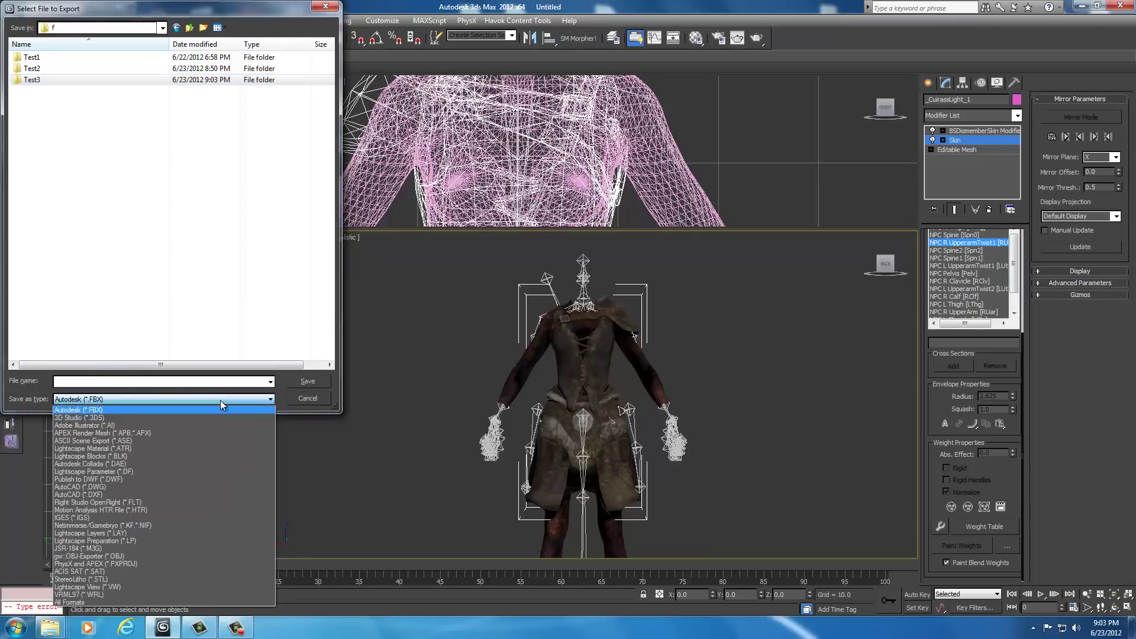
click(144, 524)
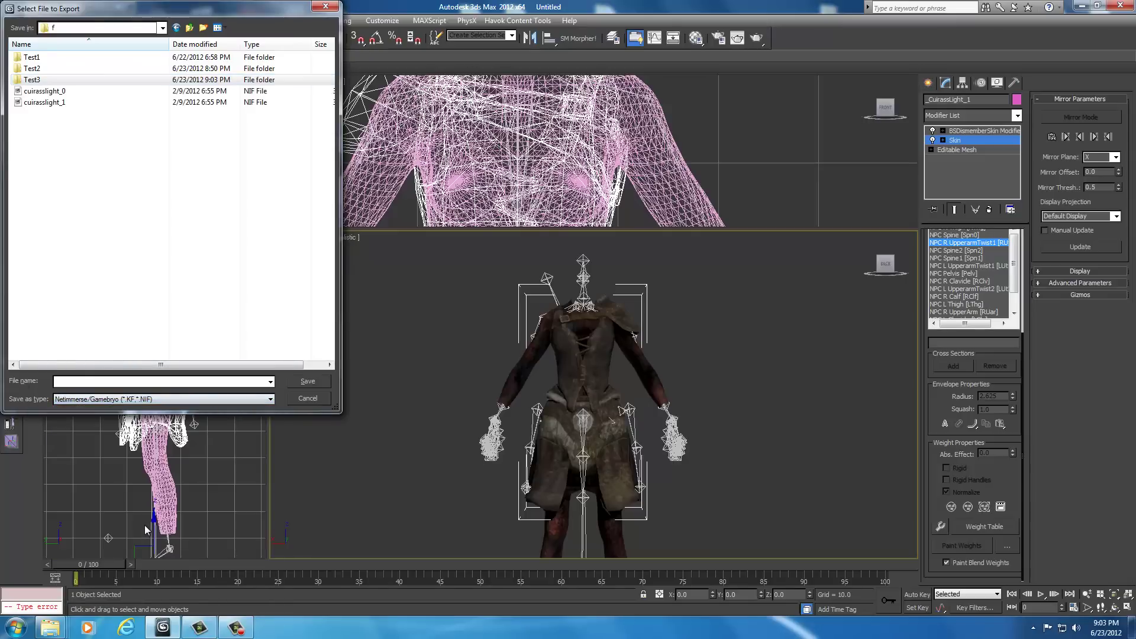
click(48, 93)
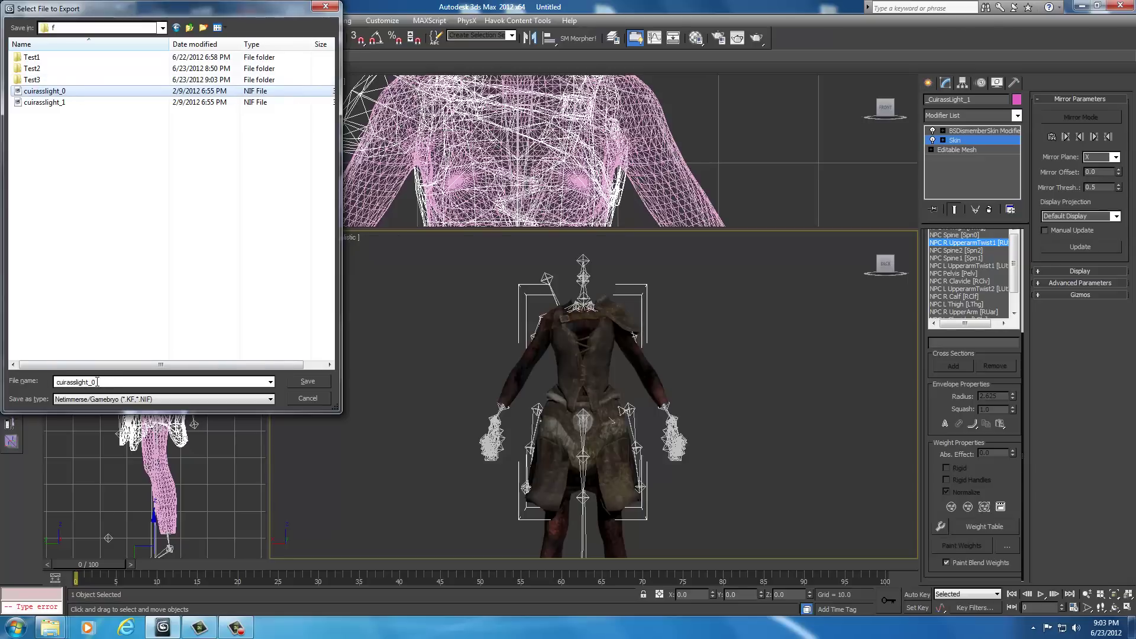
click(32, 81)
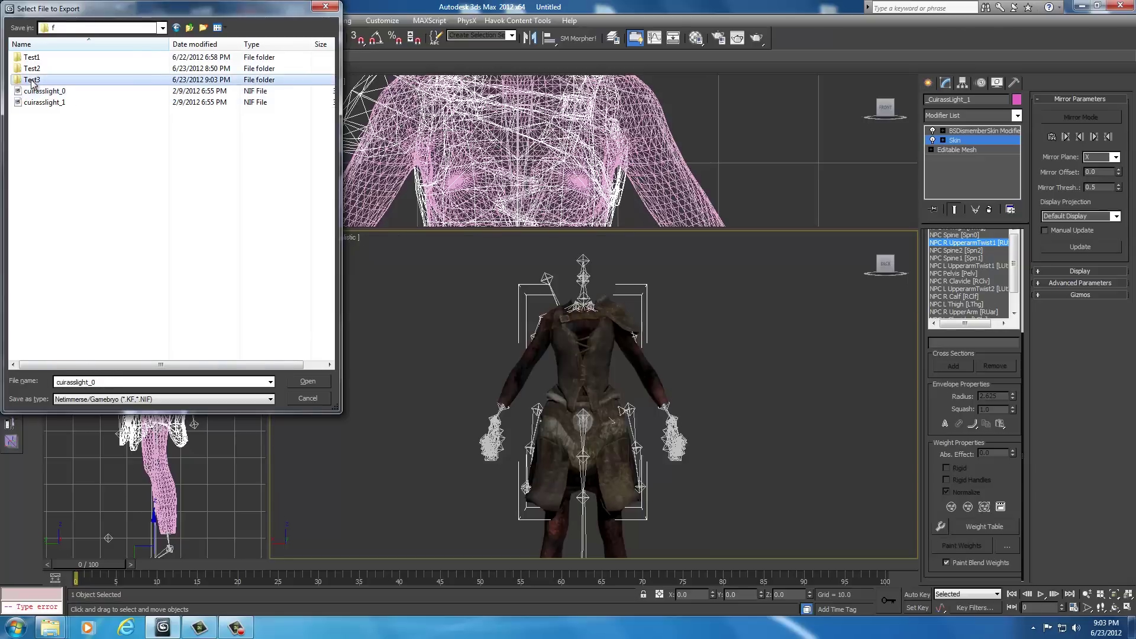
double_click(32, 81)
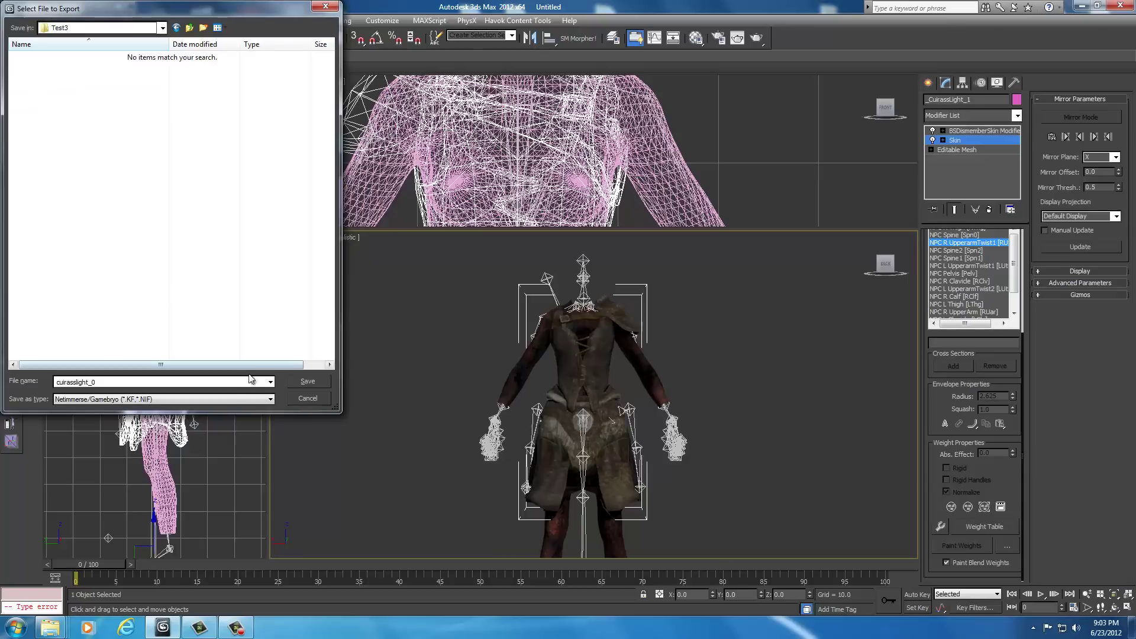
click(324, 381)
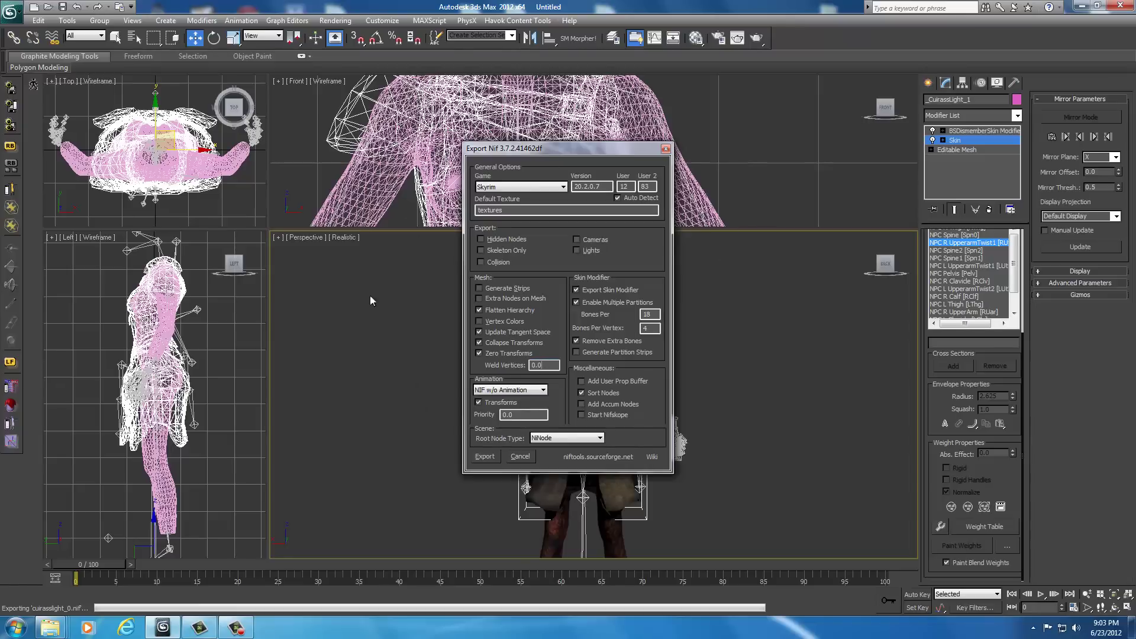
click(482, 457)
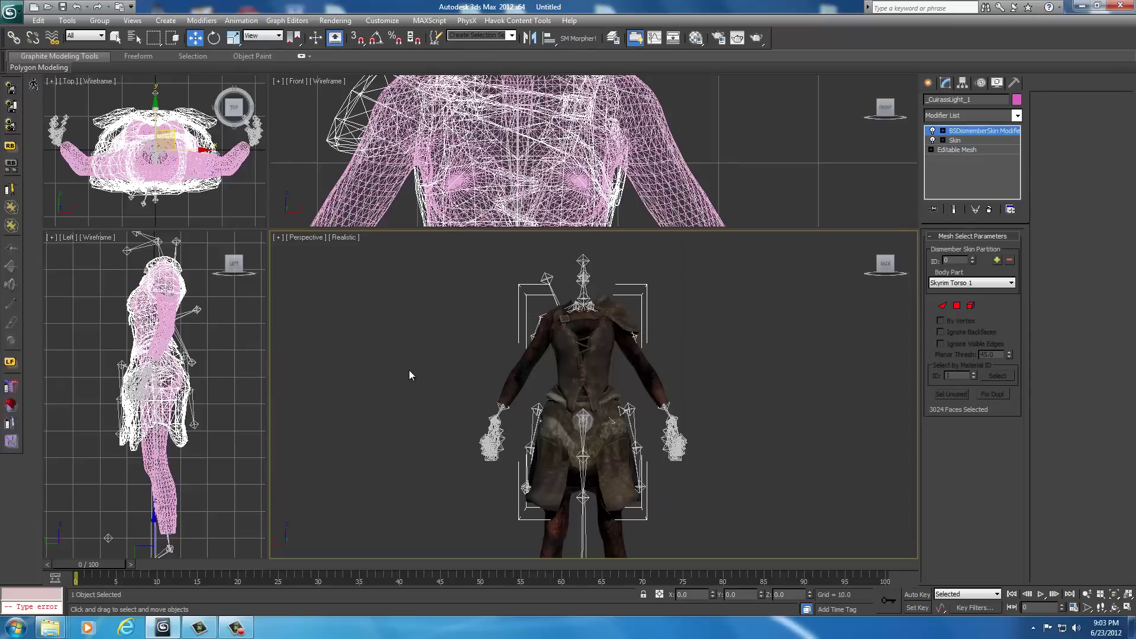
Step: Minimize 3ds Max and close the old Test2 and game hide\f Explorer windows
click(1075, 7)
click(740, 307)
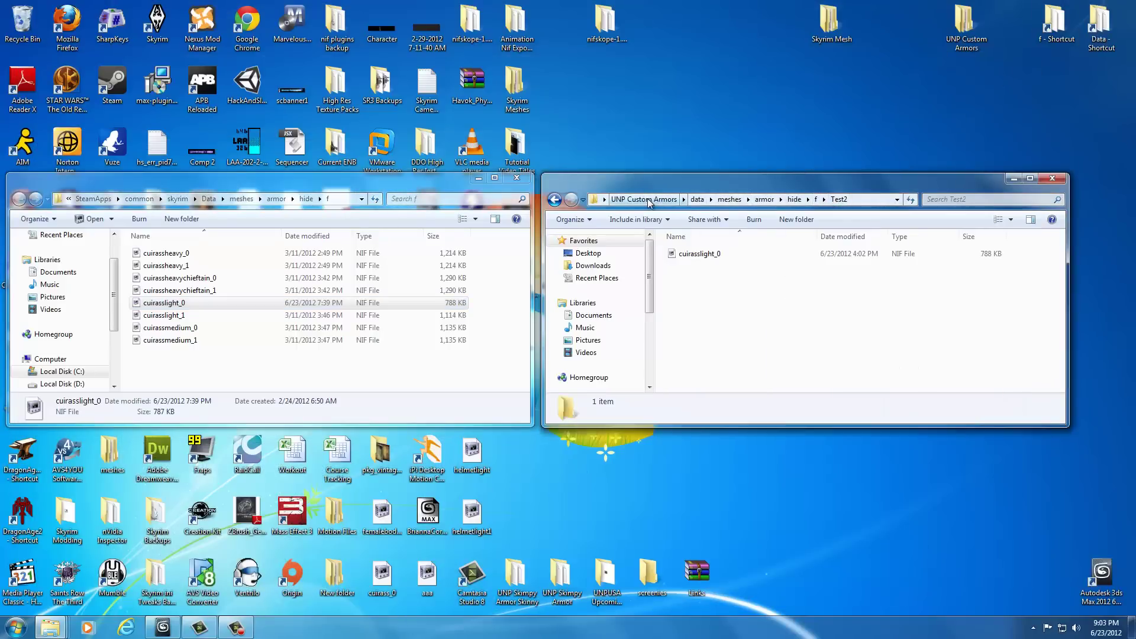
click(1052, 178)
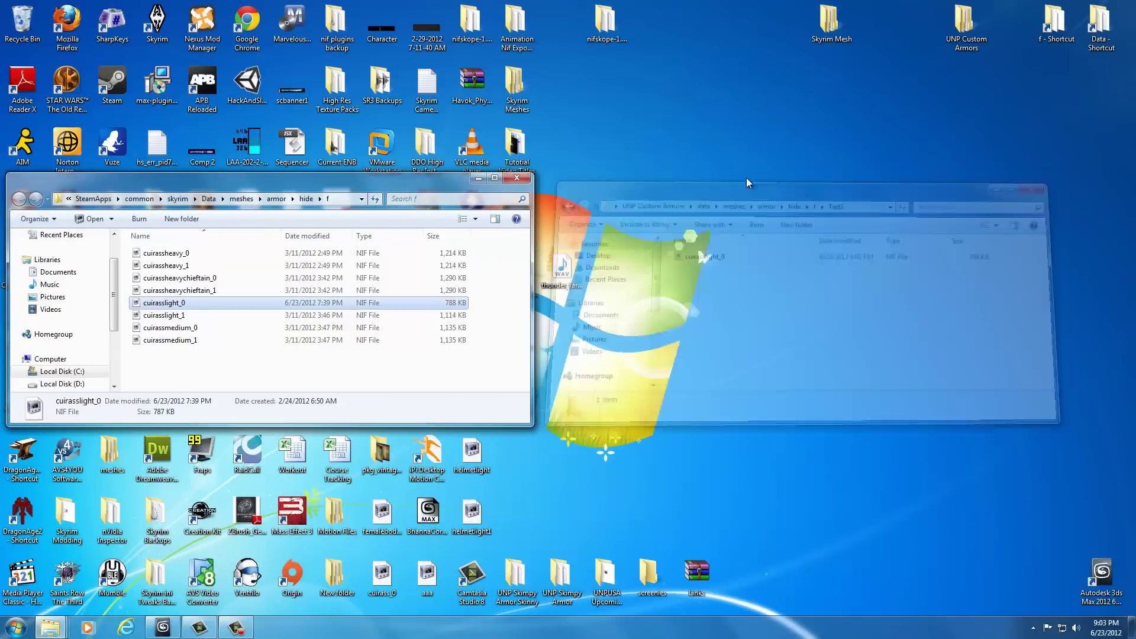
click(516, 178)
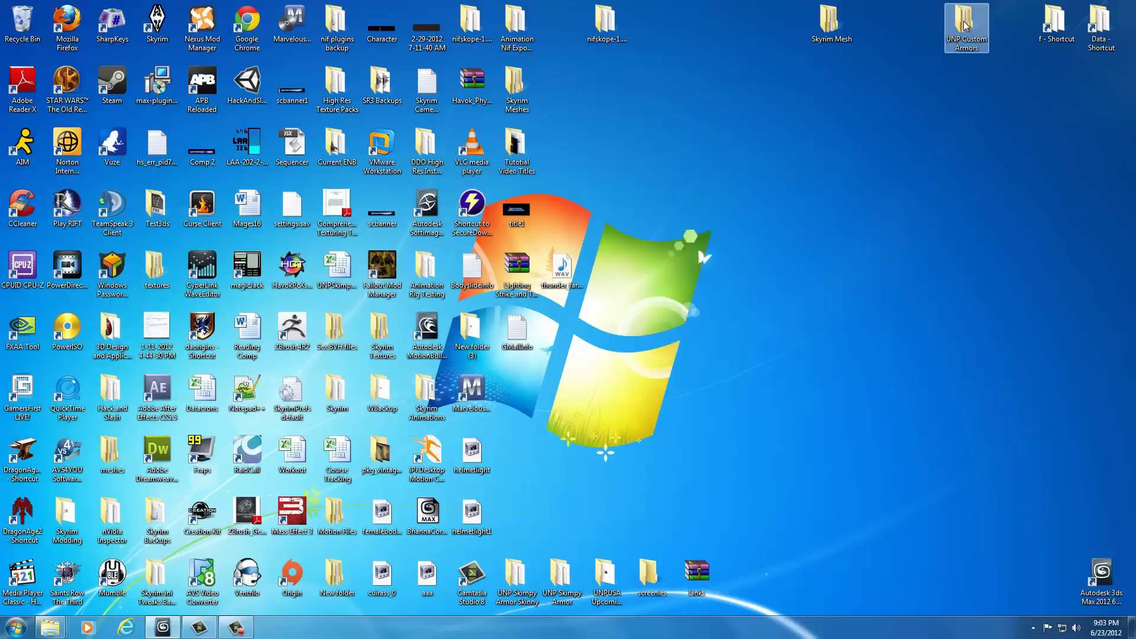
Step: Open UNP Custom Armors\data\meshes\armor\hide\f\Test3, then the game's f meshes folder
double_click(965, 25)
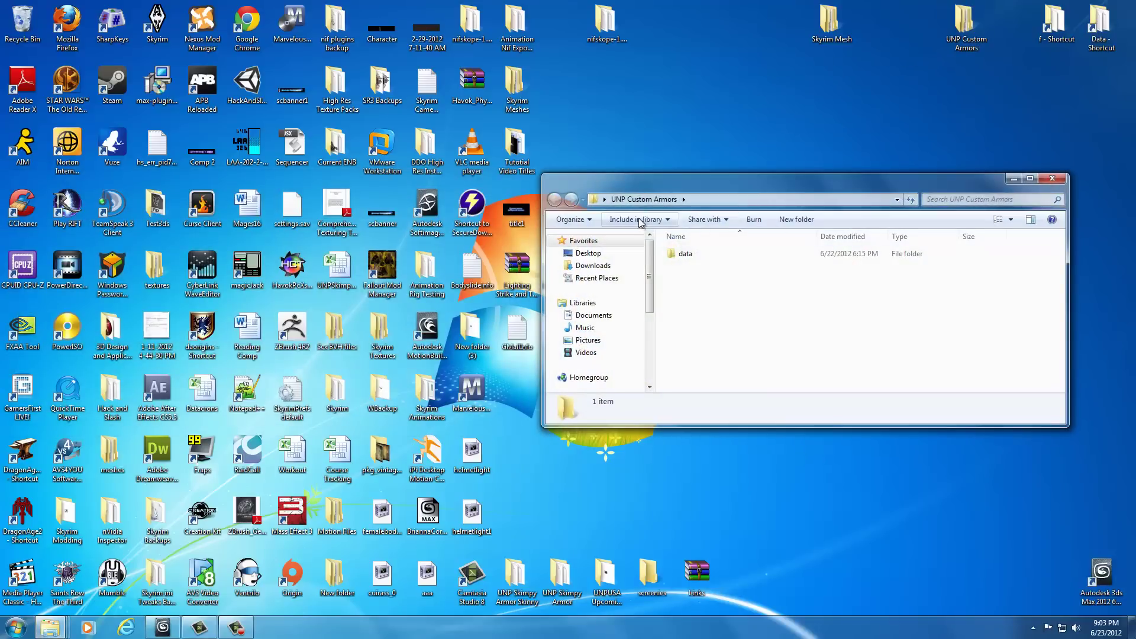
double_click(690, 254)
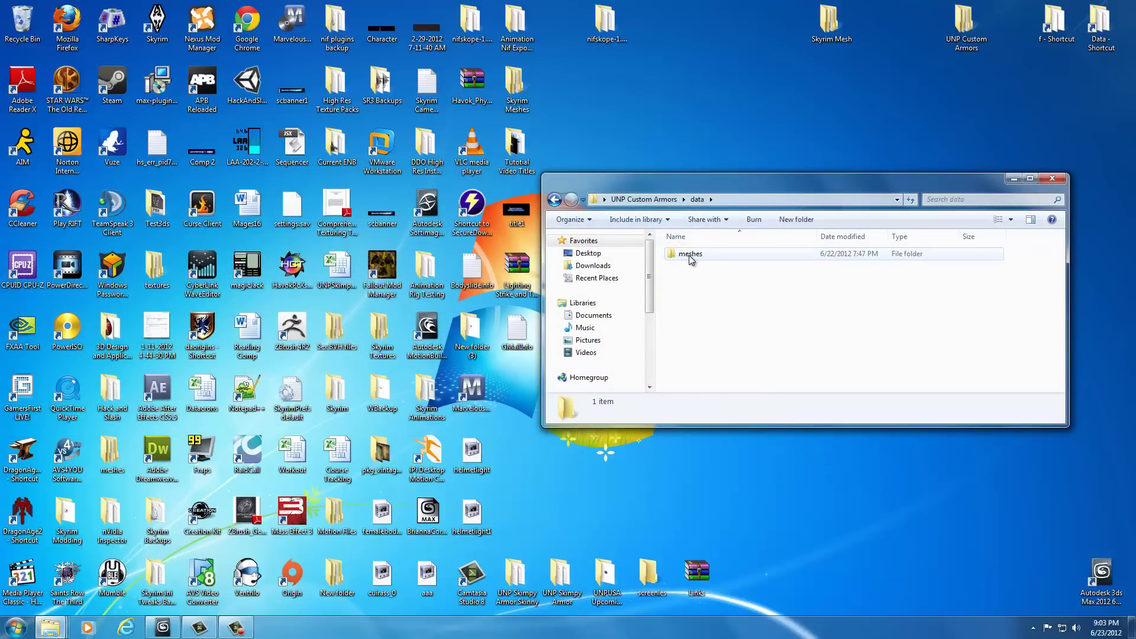
double_click(689, 254)
double_click(689, 255)
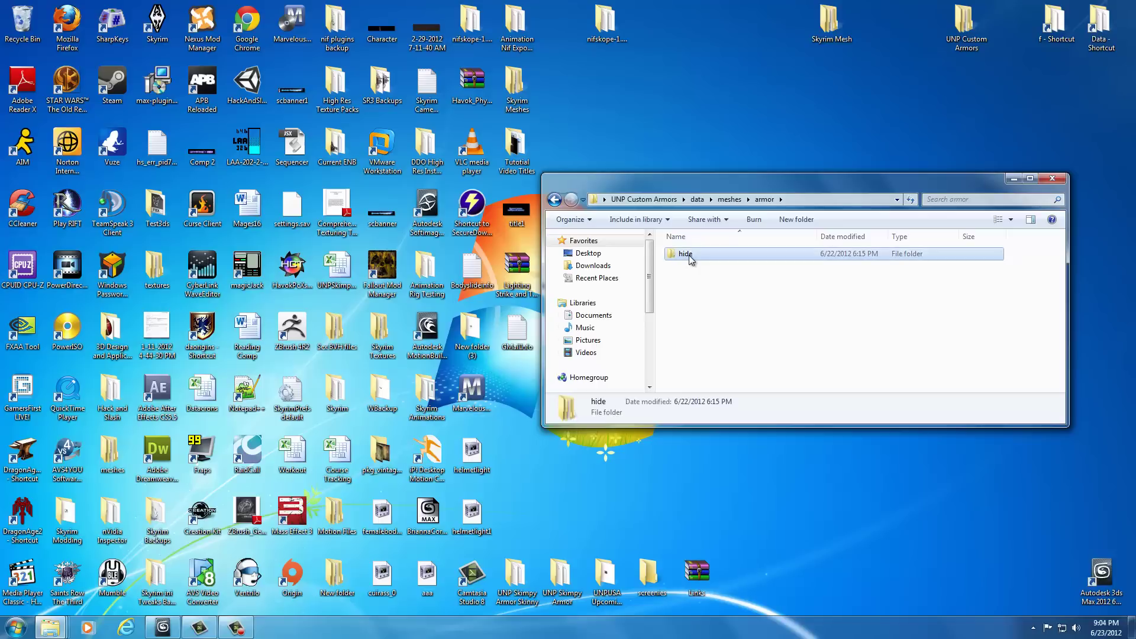
double_click(690, 256)
double_click(690, 256)
double_click(688, 279)
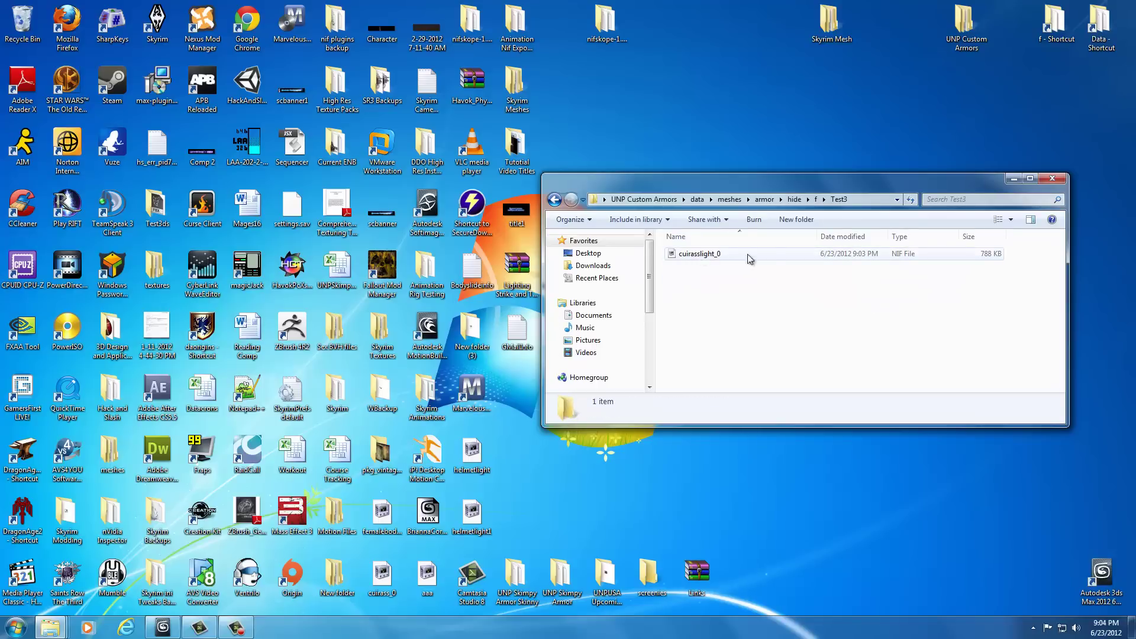
double_click(1058, 23)
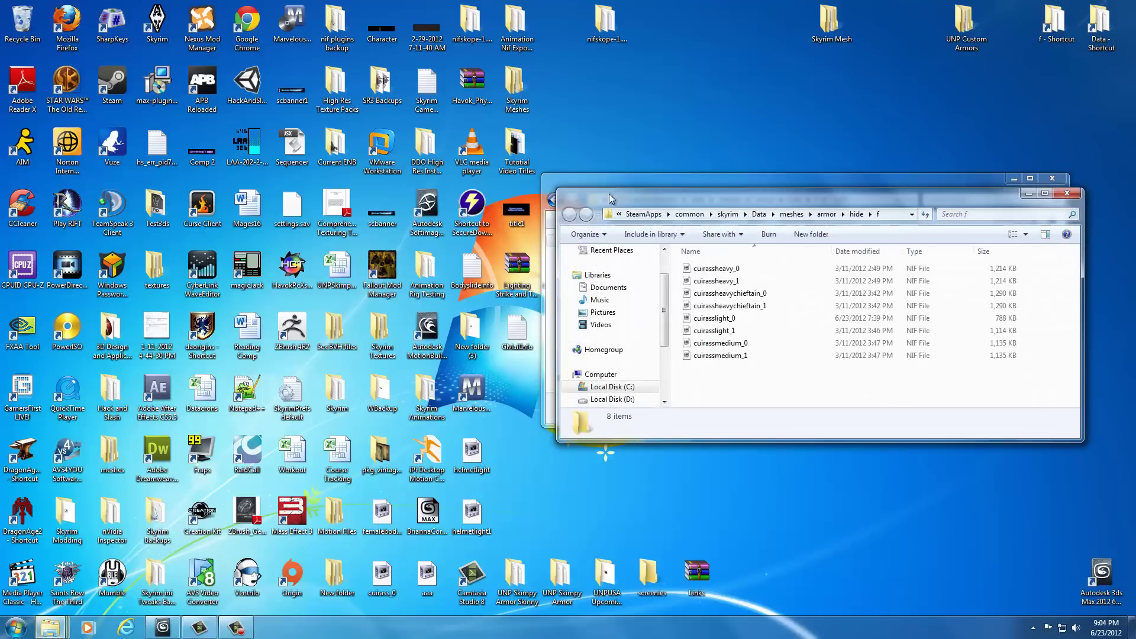
Step: Copy the new cuirasslight_0 from Test3 into the game's hide\f folder, replacing the old file
drag(733, 198, 183, 185)
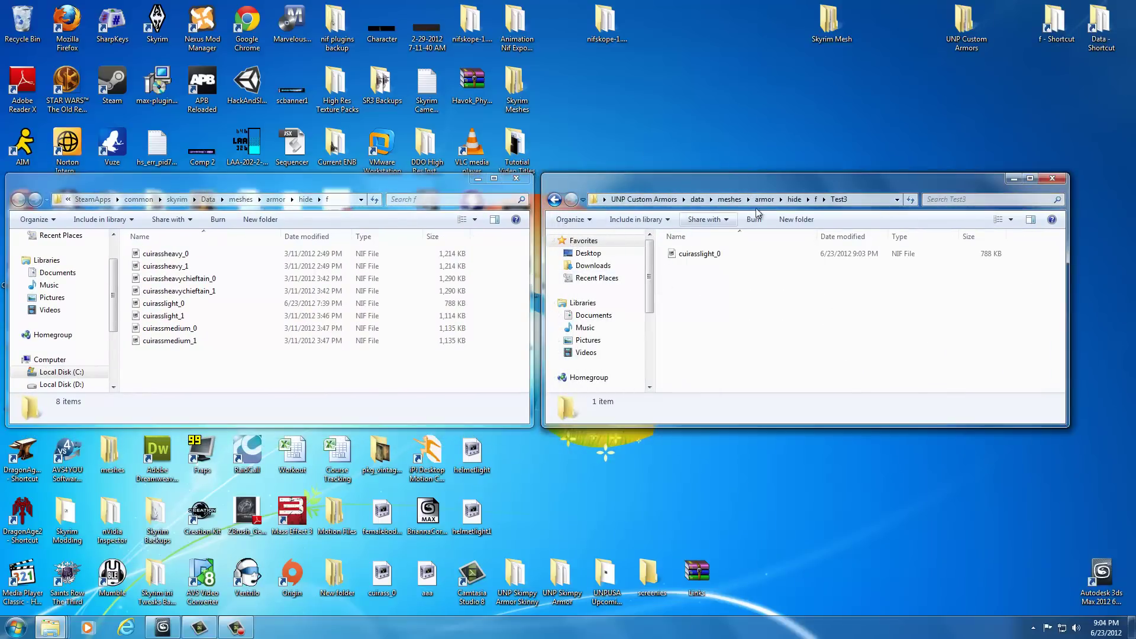
click(702, 259)
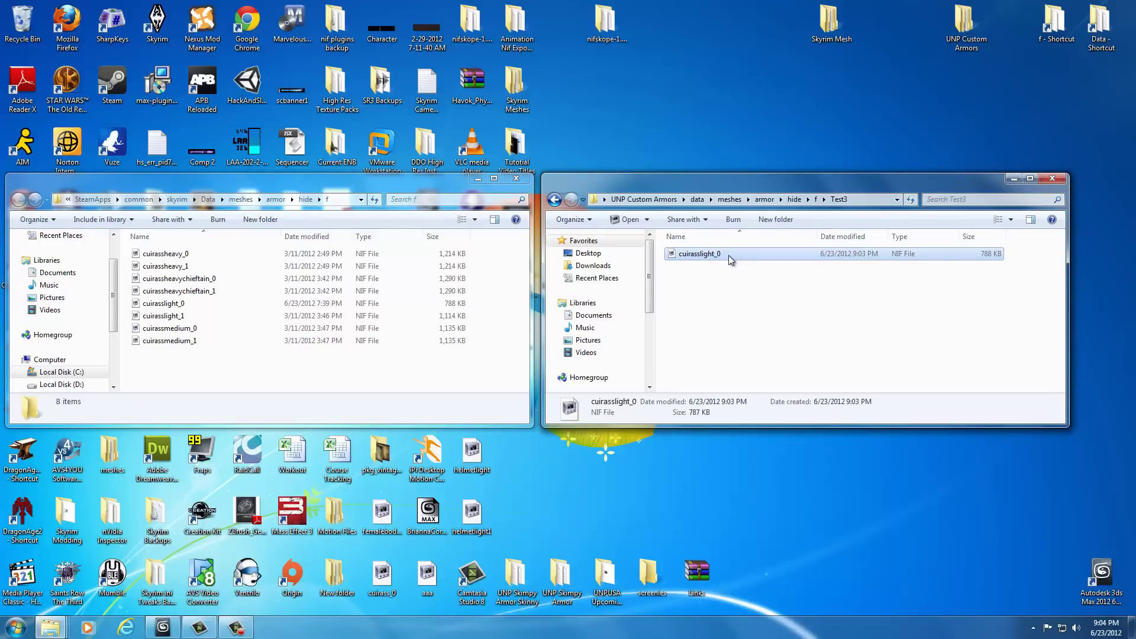
click(344, 379)
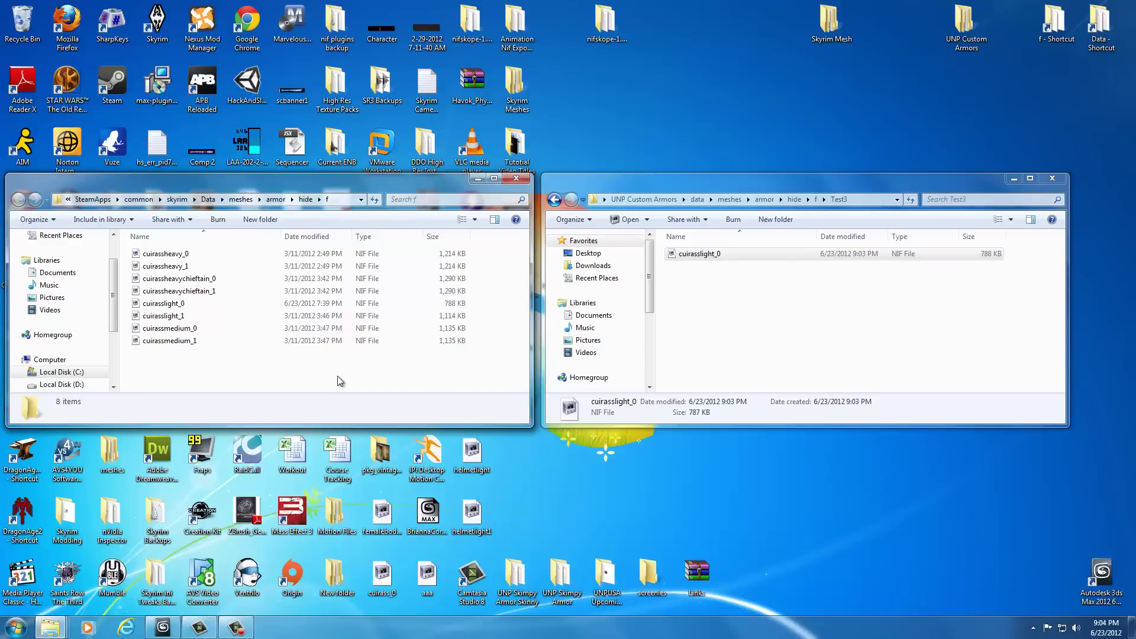
key(ctrl+v)
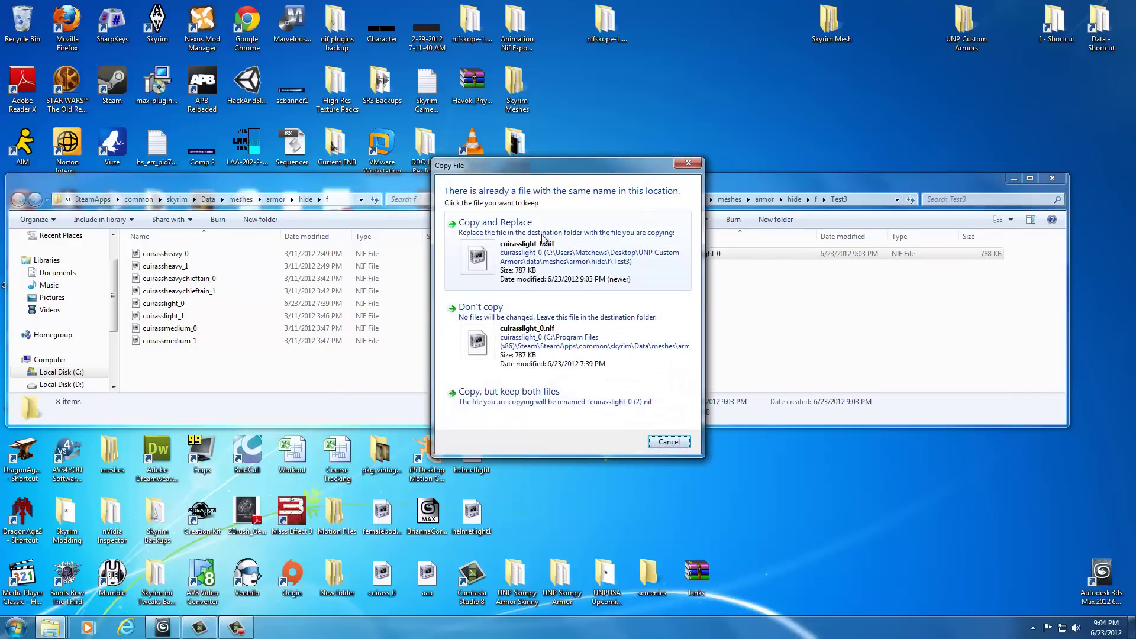
click(553, 264)
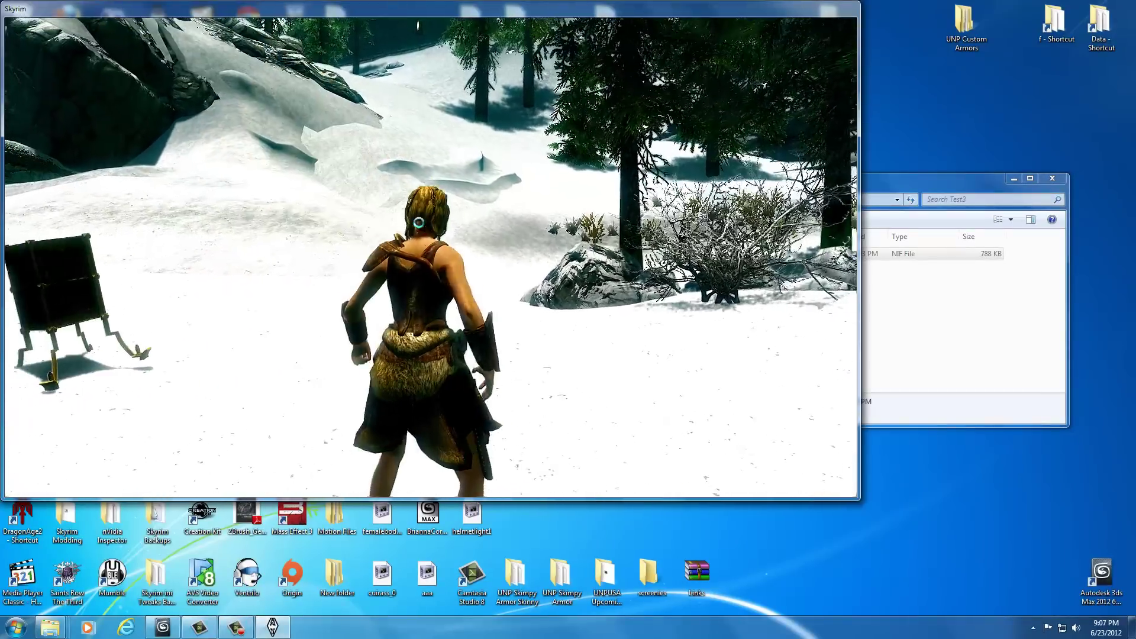
Step: Inspect the worn hide cuirass from a different camera view, then quit Skyrim to the desktop
key(r)
key(f)
key(f)
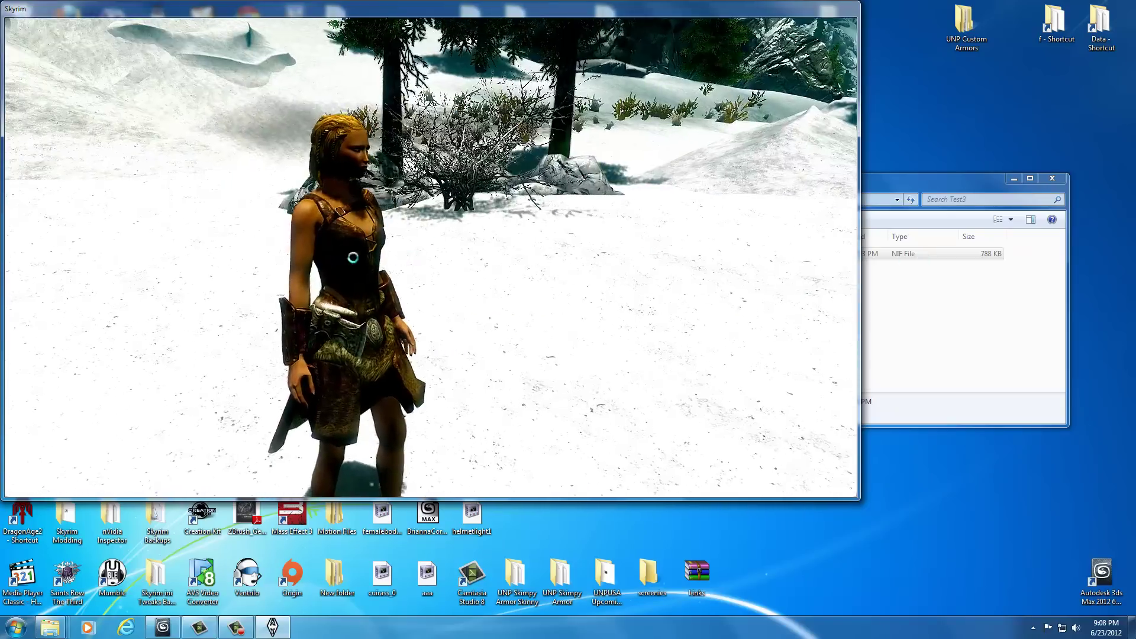
key(Escape)
key(Down)
key(Down)
key(Down)
key(Down)
key(Down)
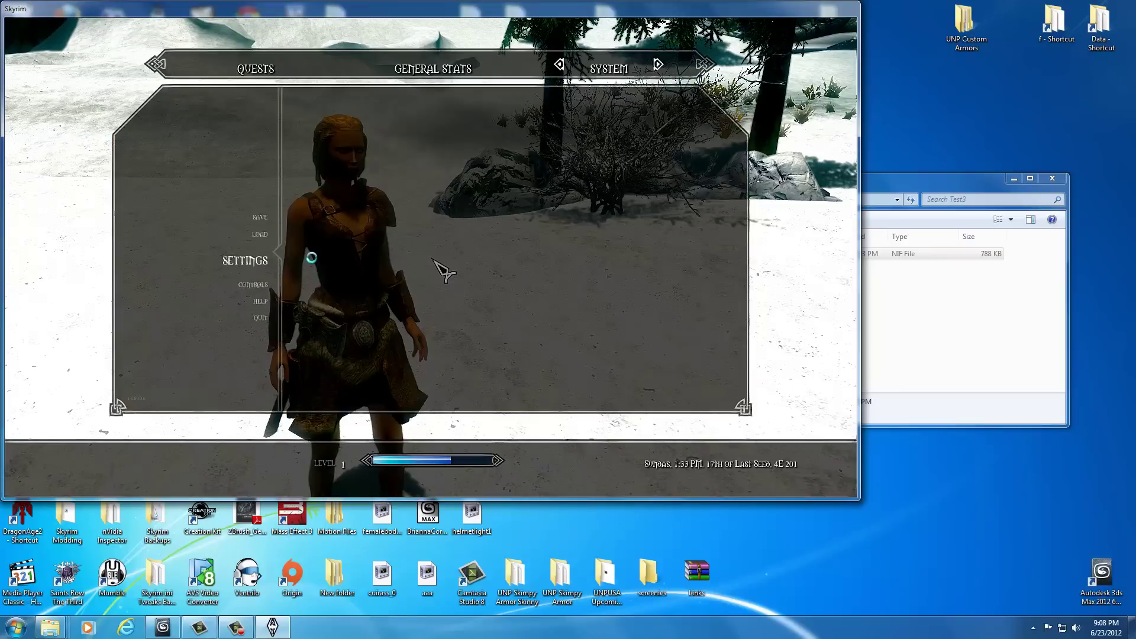
key(Return)
key(Down)
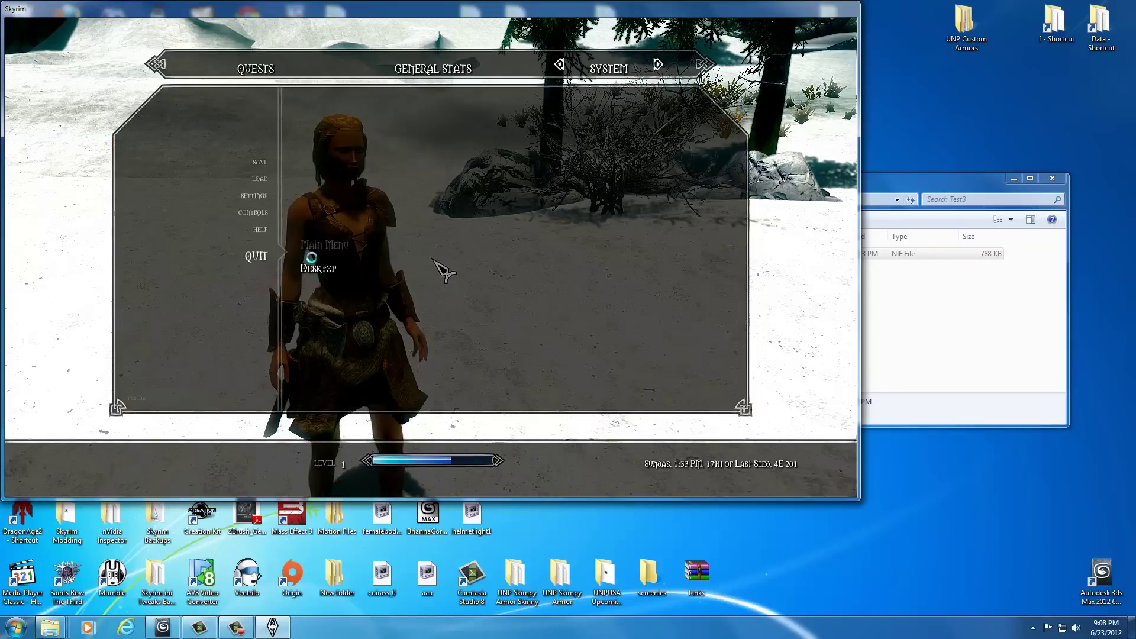
key(Return)
key(Return)
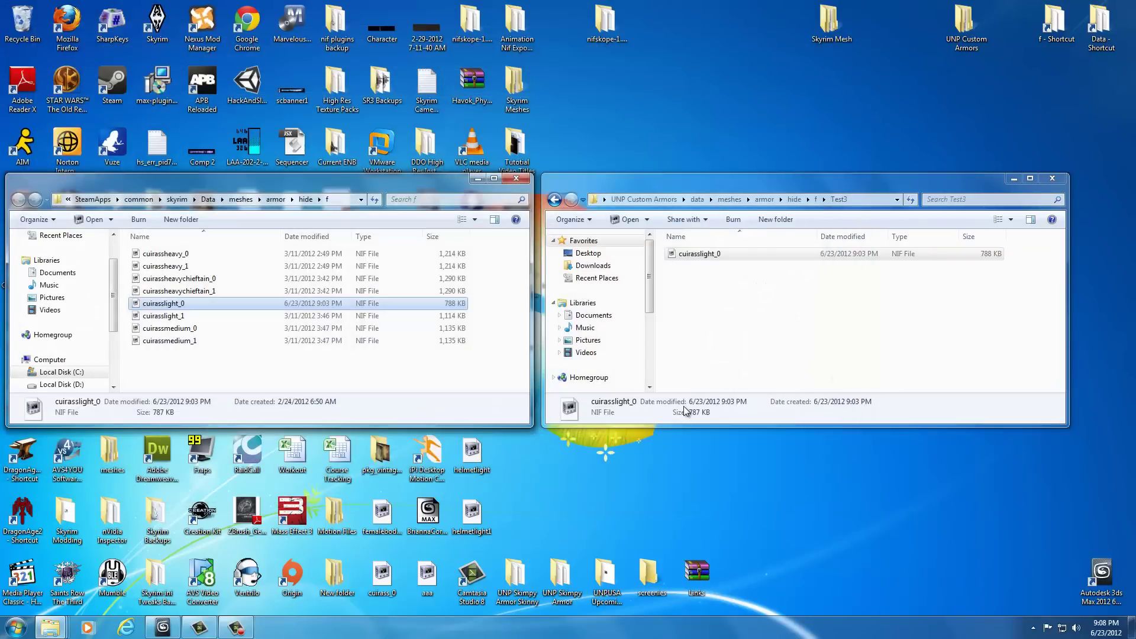